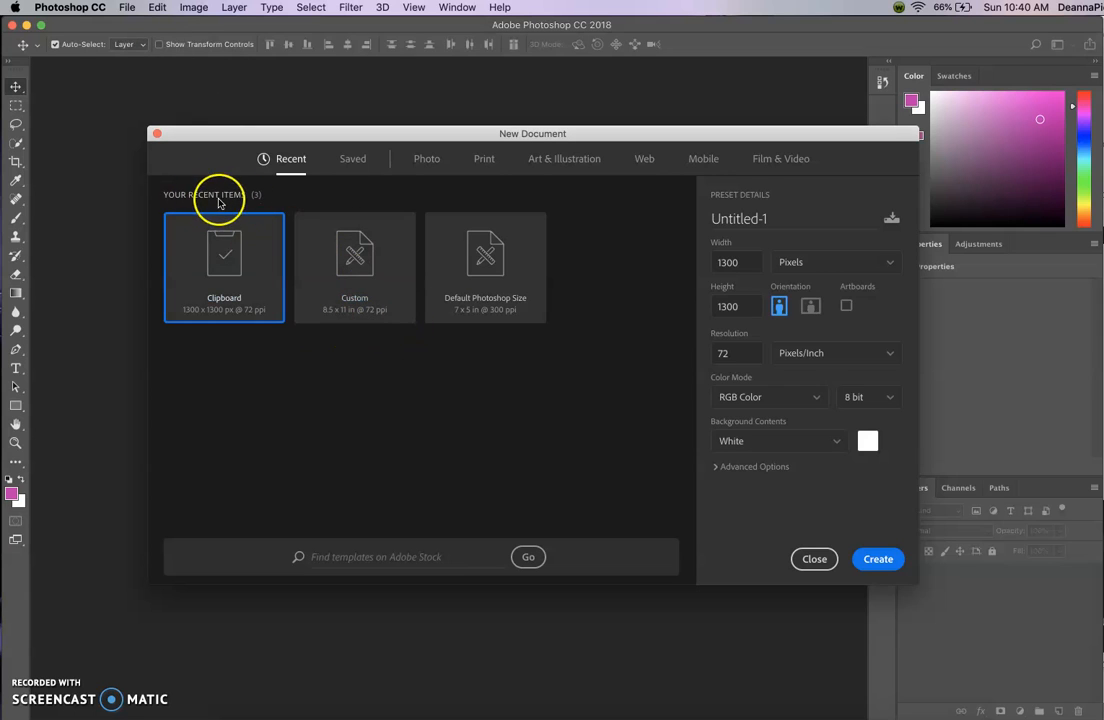
- Create a new 8.5 x 11 inch document at 72 pixels/inch in RGB Color with a white background from the recent Custom preset
click(355, 318)
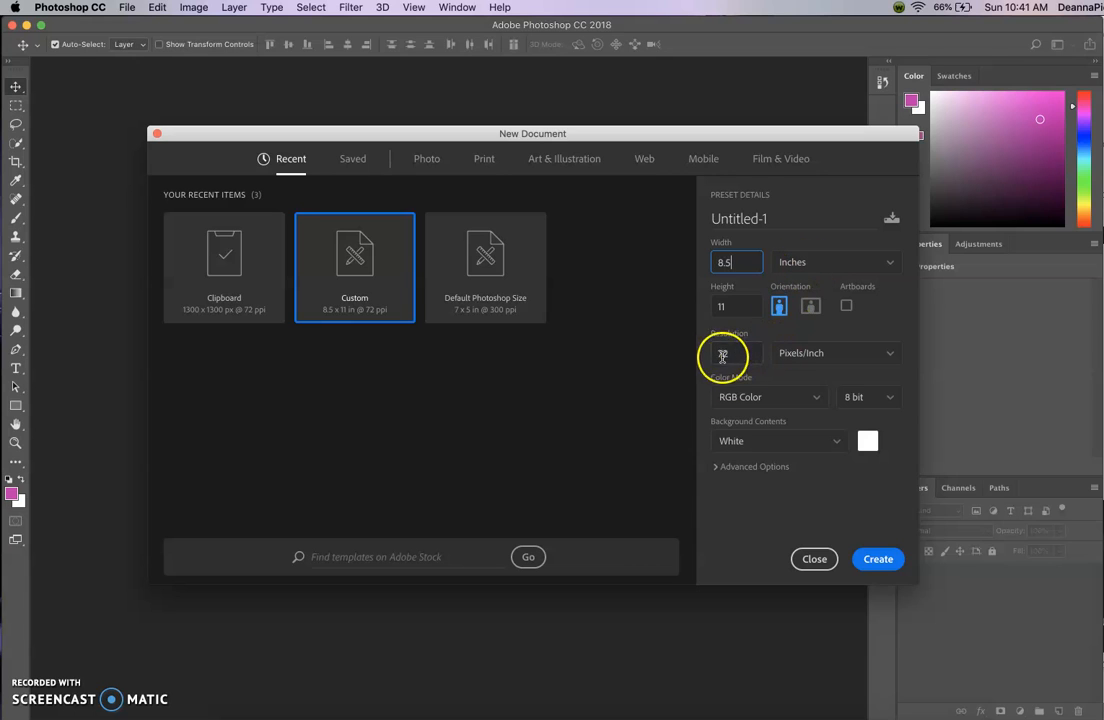
click(880, 560)
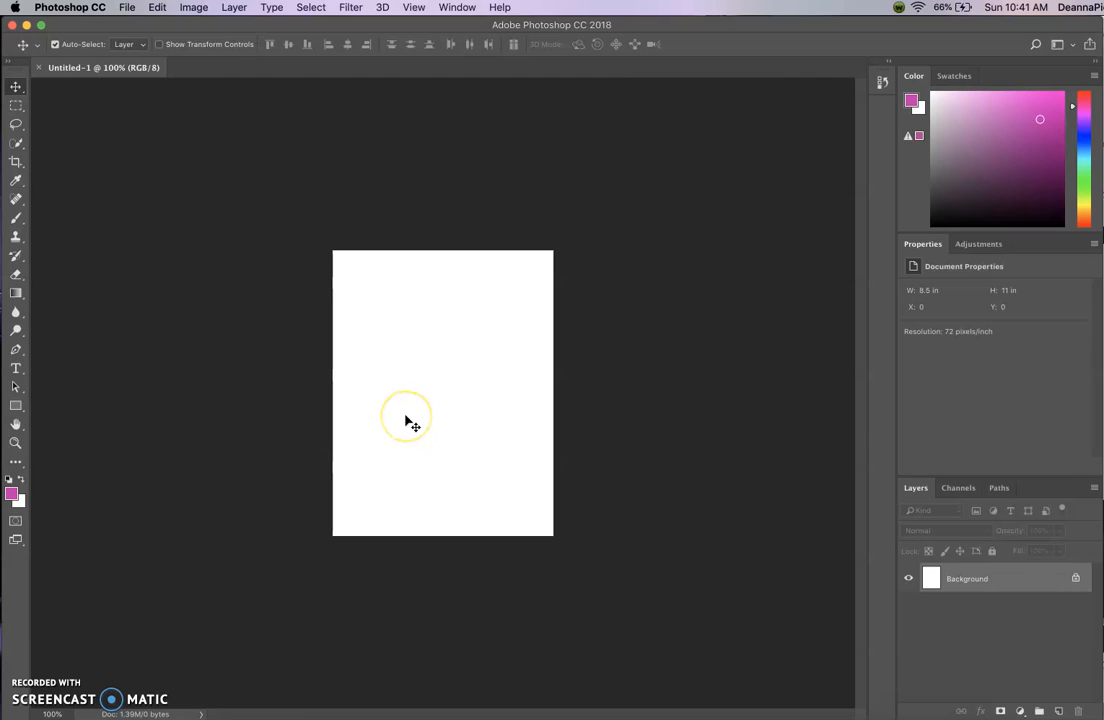
click(419, 363)
key(super+0)
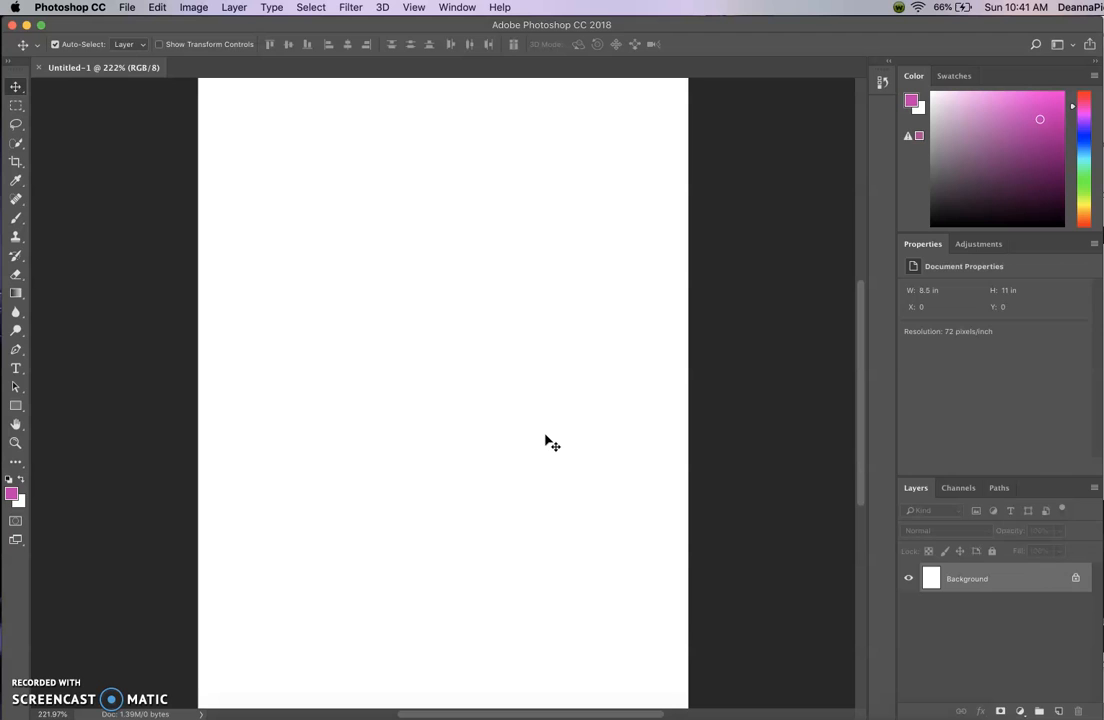
- Switch to Chrome and open the 1500 × 1500 version of the whole cantaloupe from amazon.com in the image results
click(342, 712)
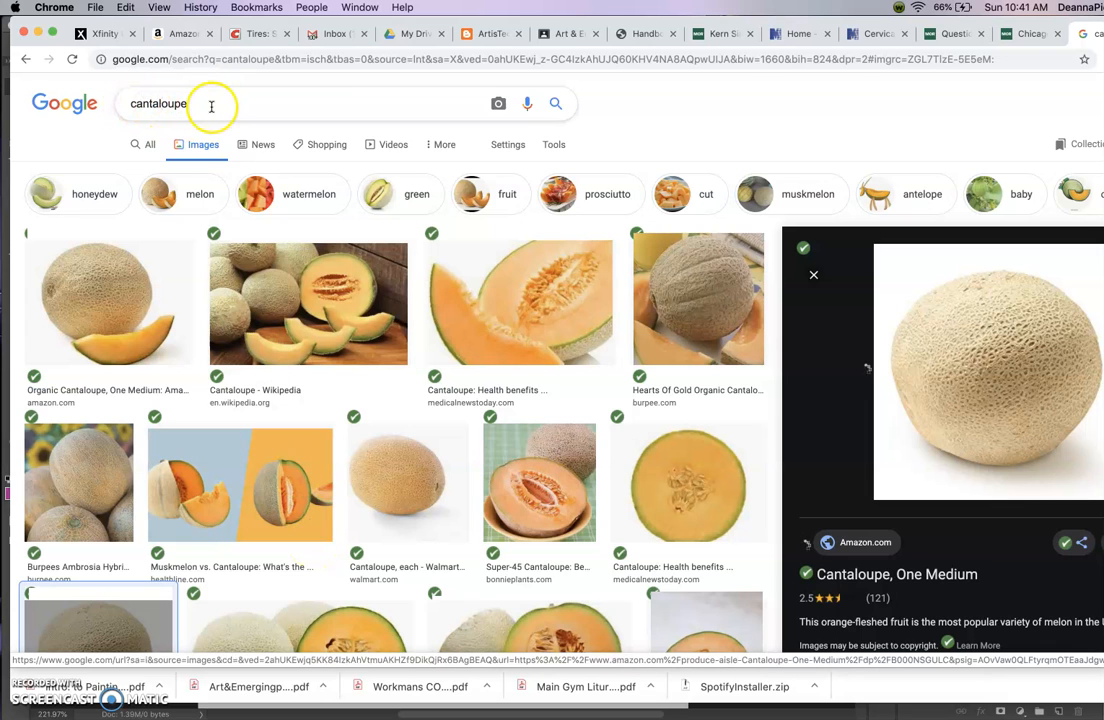
scroll(370, 340, down, 3)
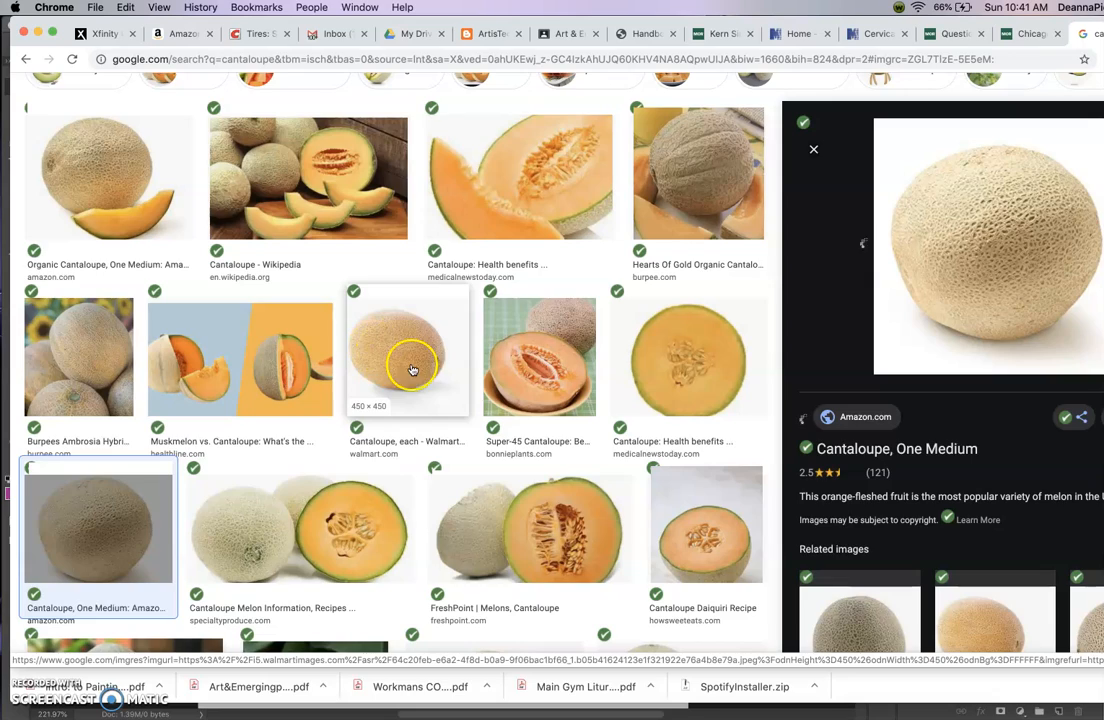
scroll(410, 375, down, 10)
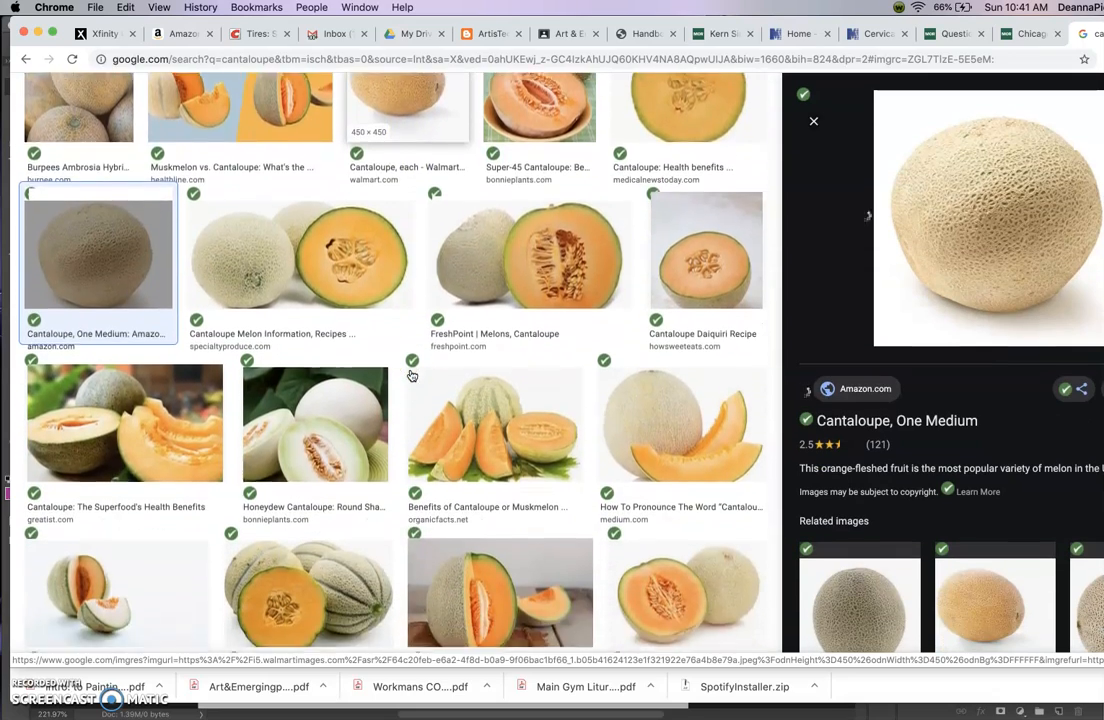
scroll(410, 375, down, 8)
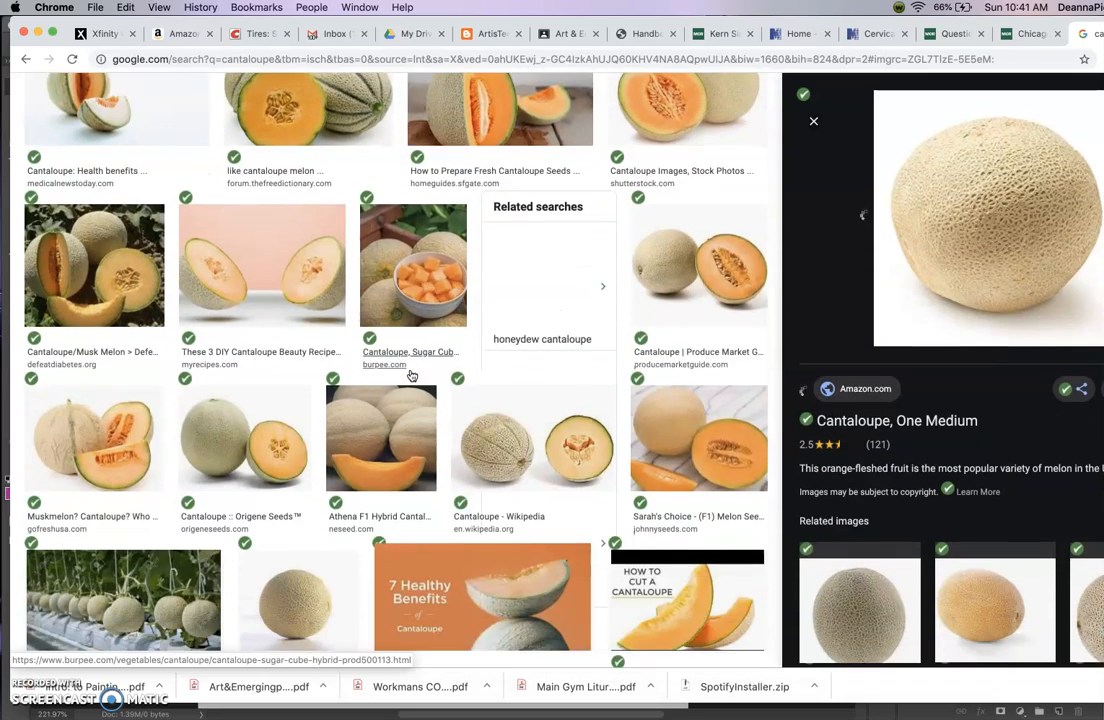
scroll(411, 376, down, 2)
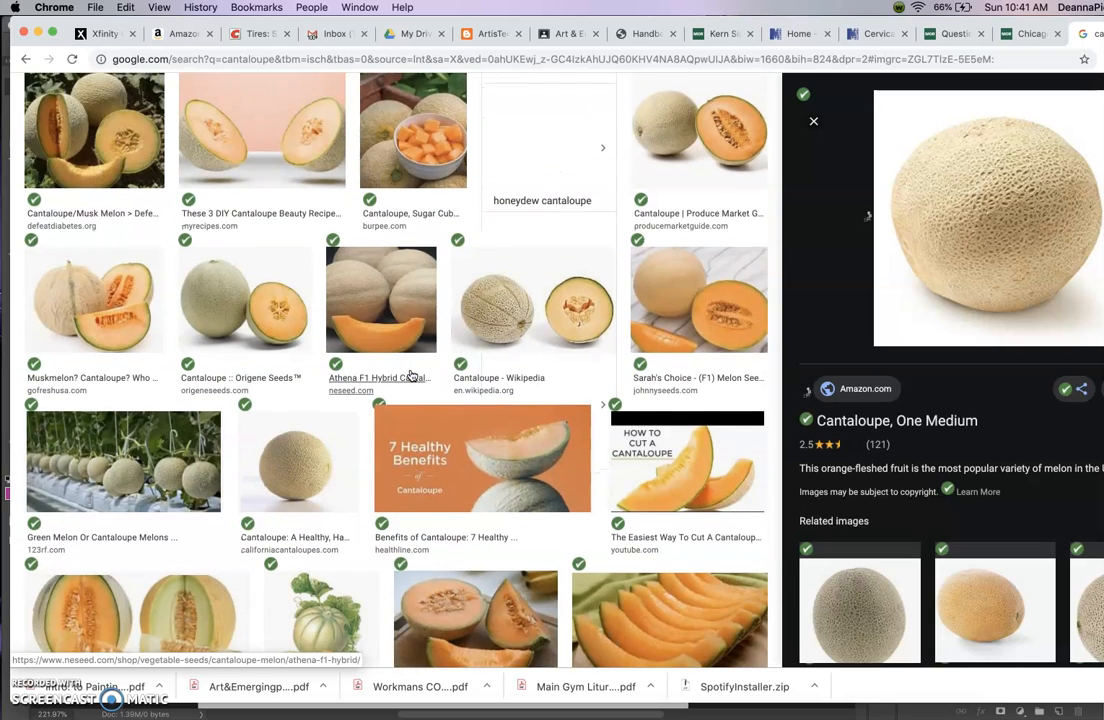
scroll(410, 376, up, 12)
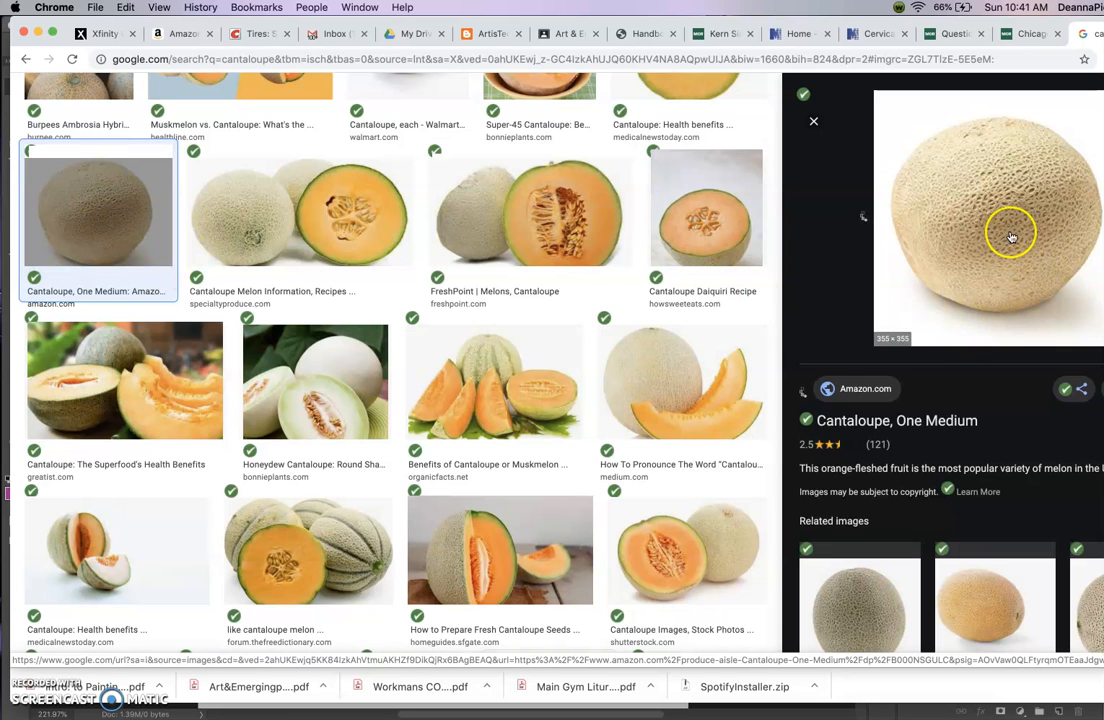
scroll(1008, 236, down, 3)
click(860, 485)
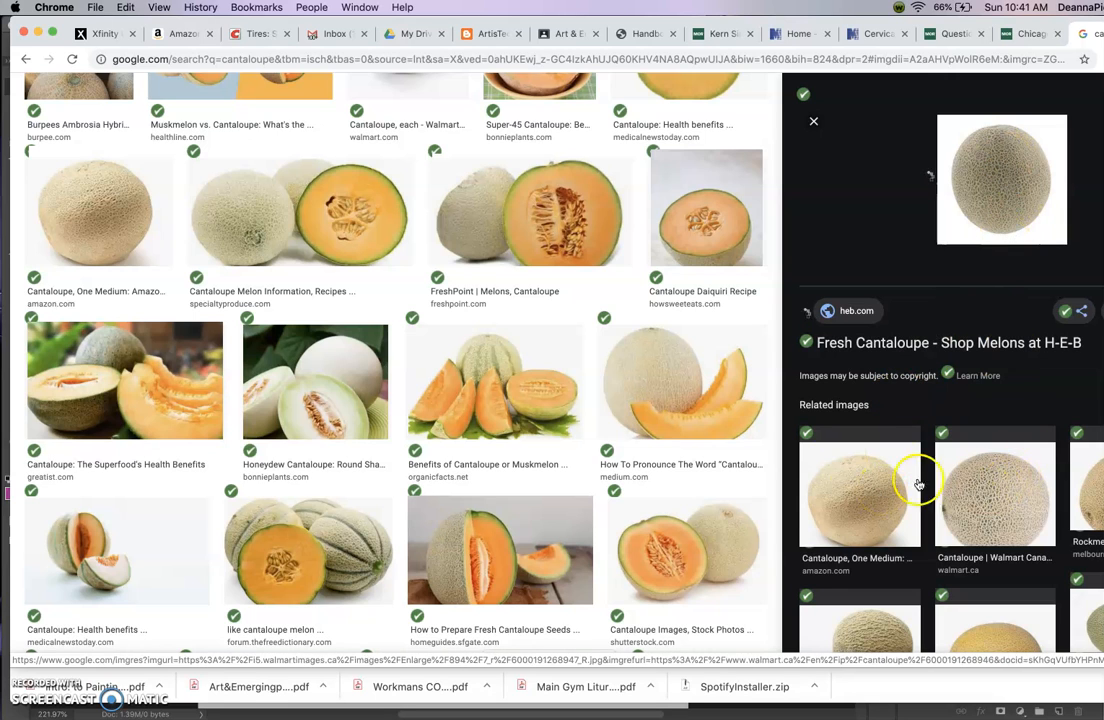
click(857, 488)
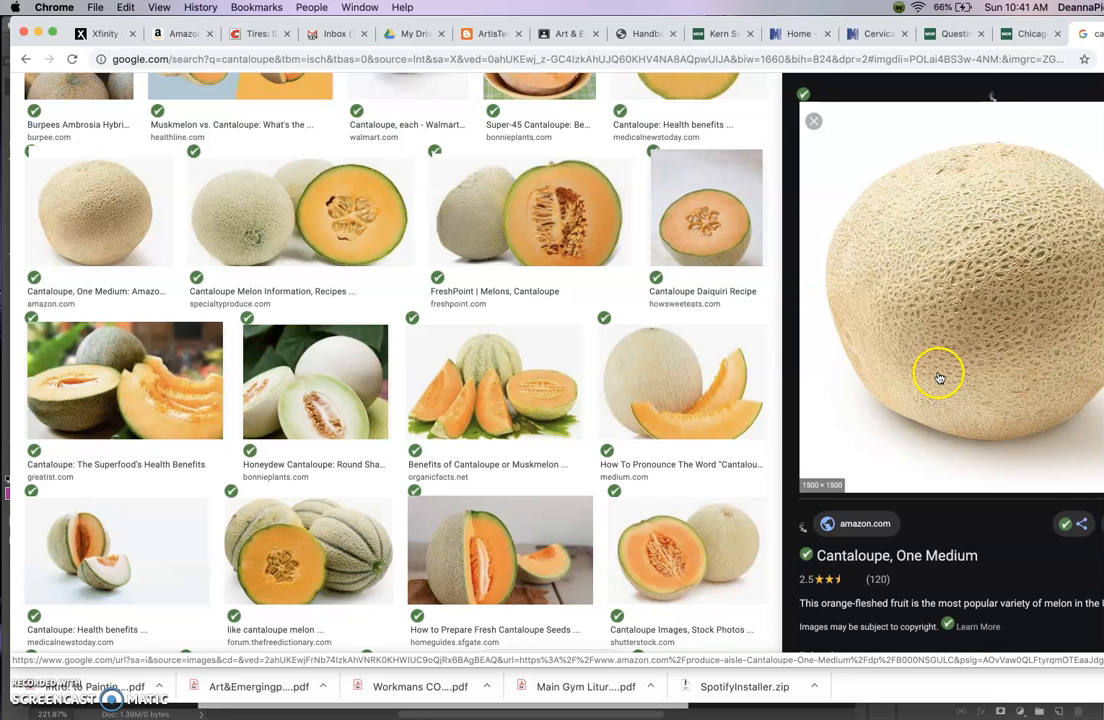
- Copy the large cantaloupe image and paste it into the blank Photoshop document
right_click(953, 308)
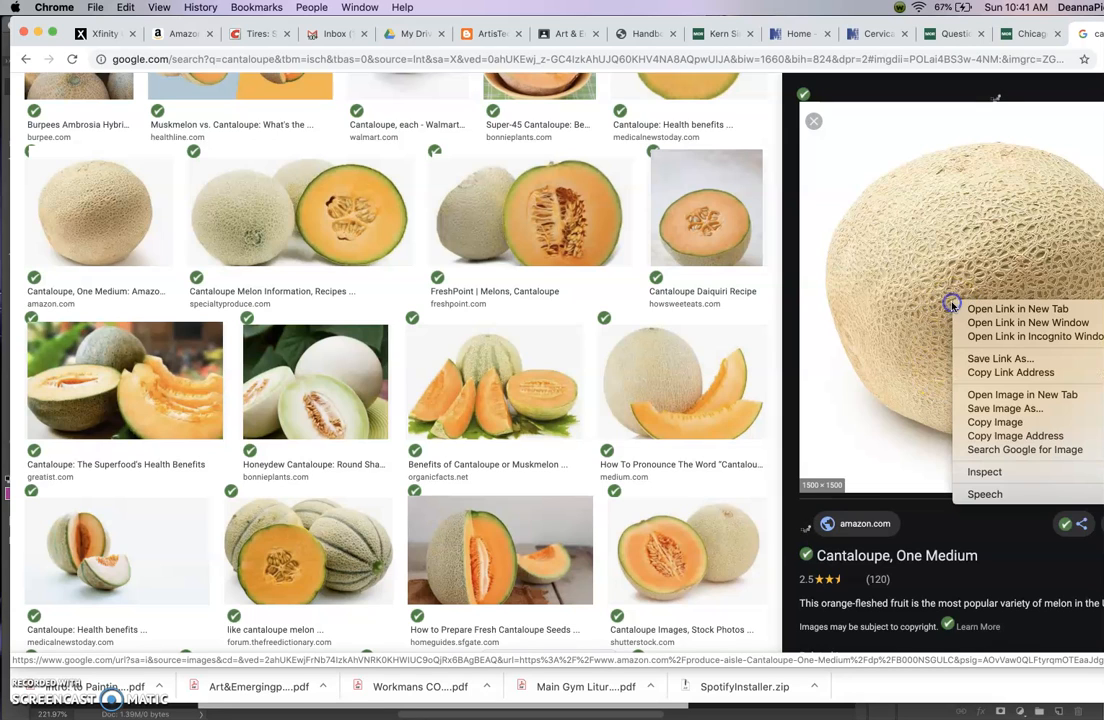
click(1003, 423)
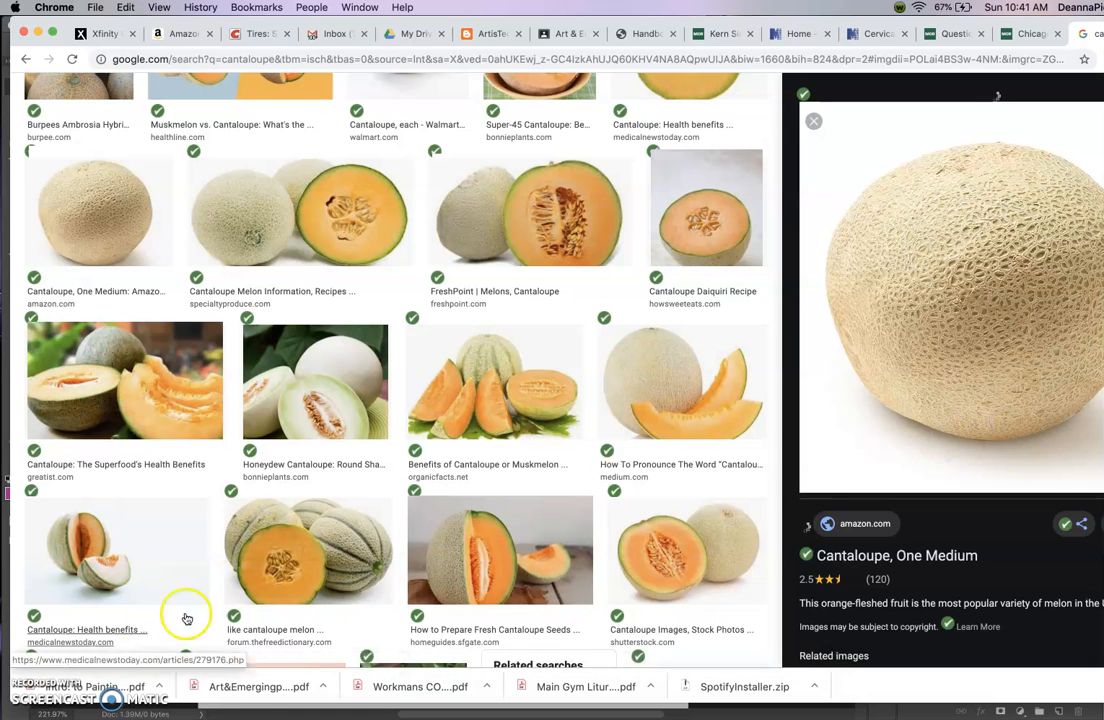
key(super+Tab)
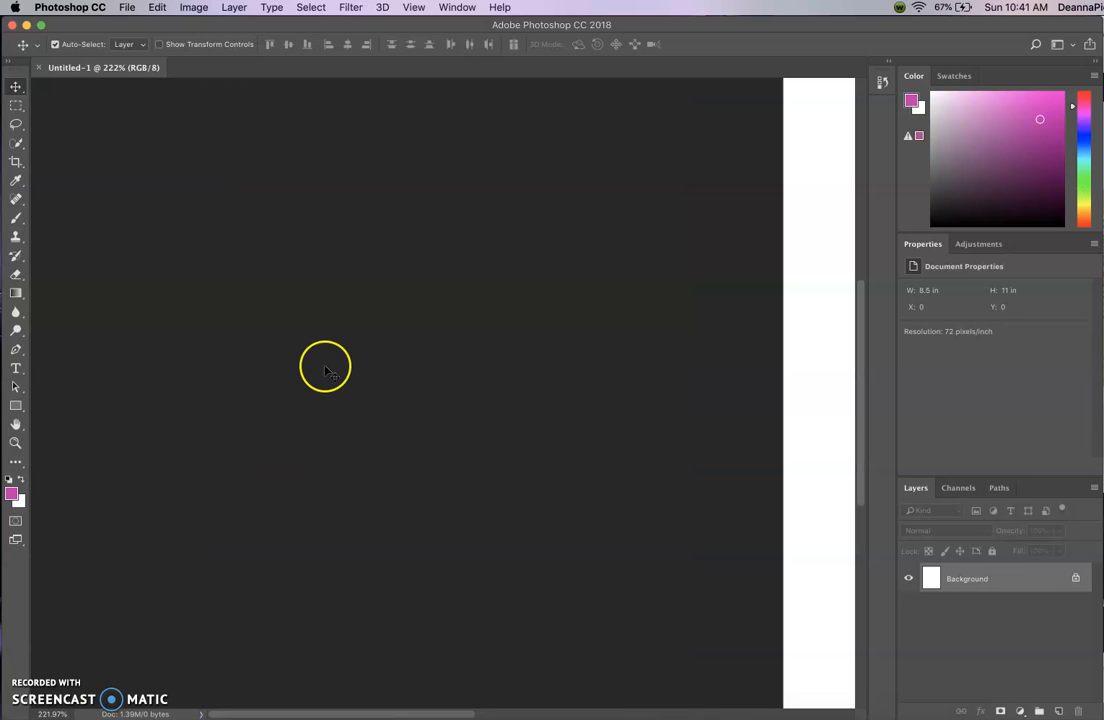
key(super+0)
click(357, 168)
click(158, 8)
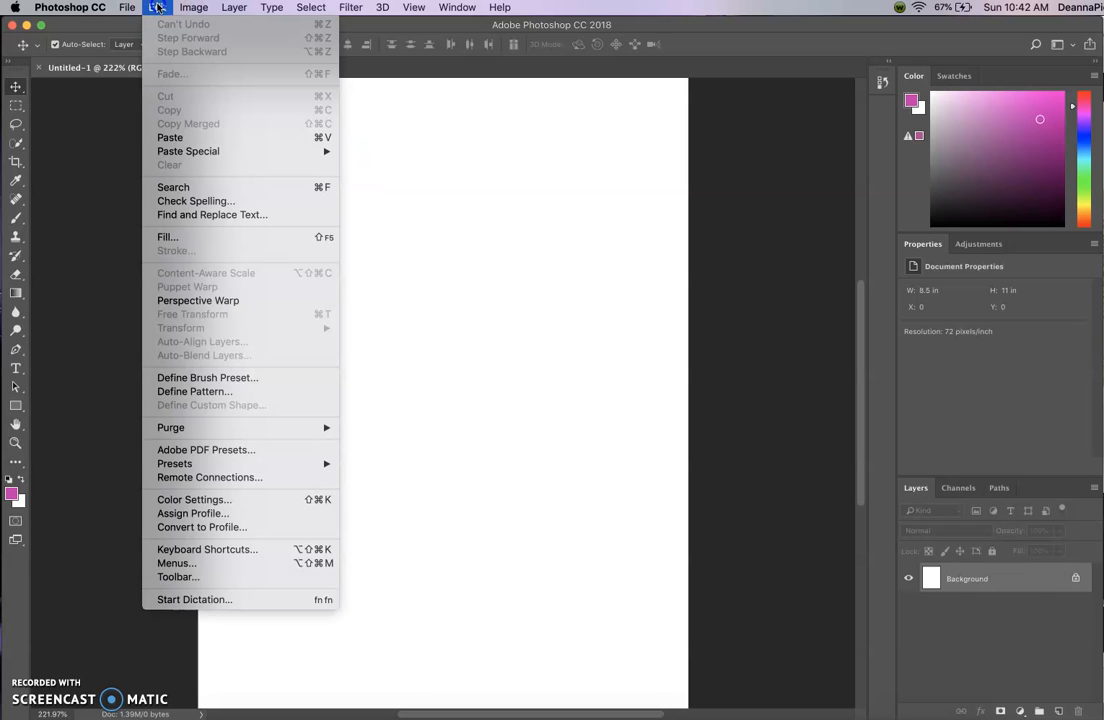
click(170, 139)
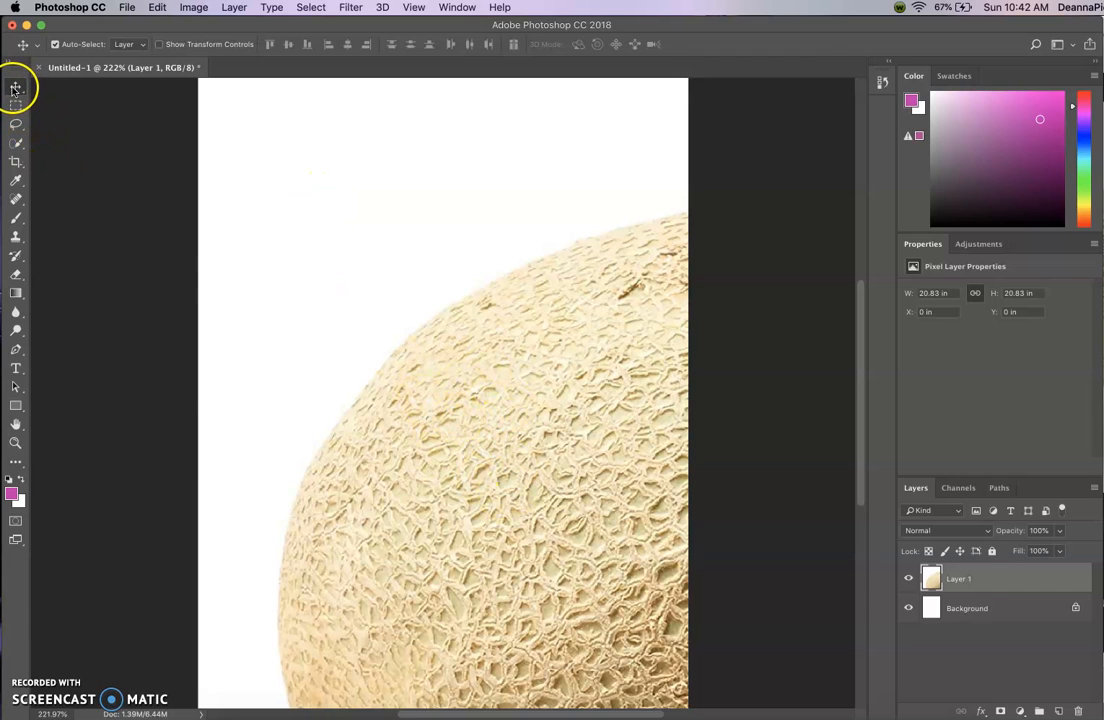
- Show transform controls for the cantaloupe layer, scale it proportionally to about 70%, and move it back over the page
click(159, 45)
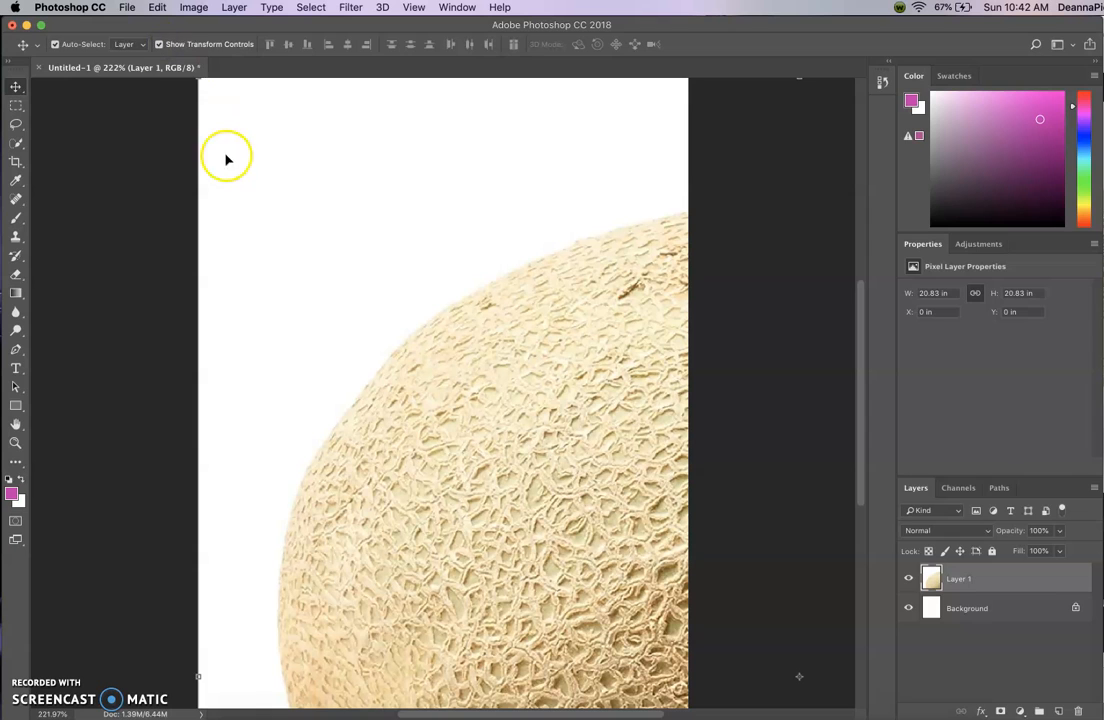
scroll(177, 99, up, 3)
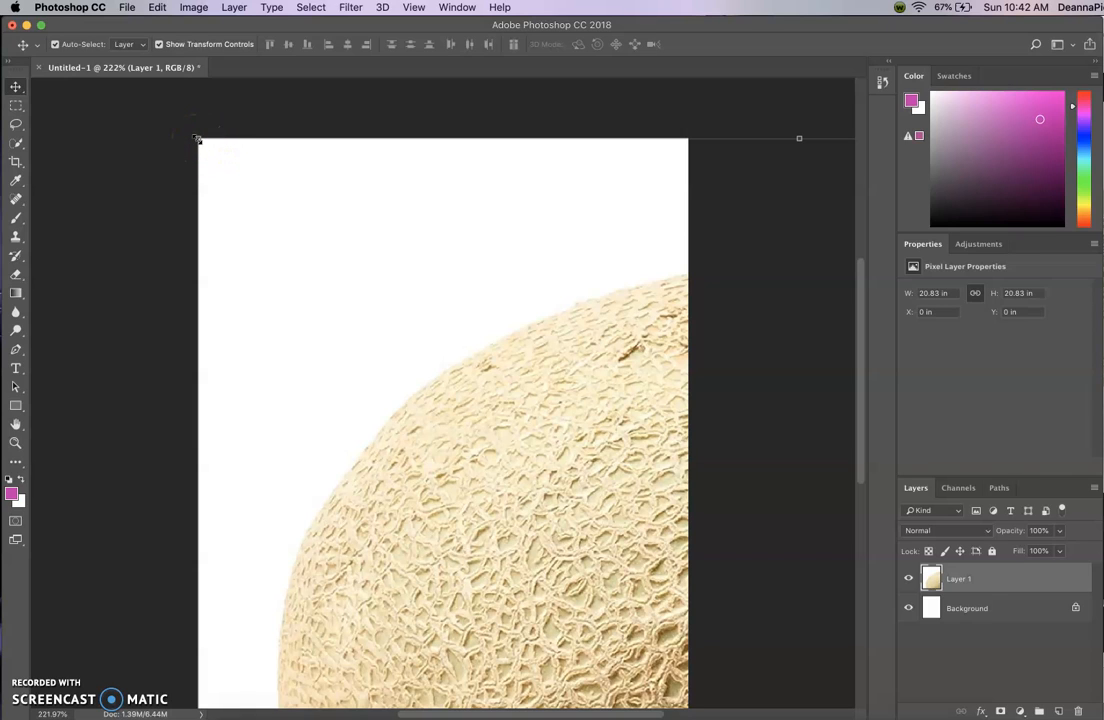
drag(197, 139, 561, 501)
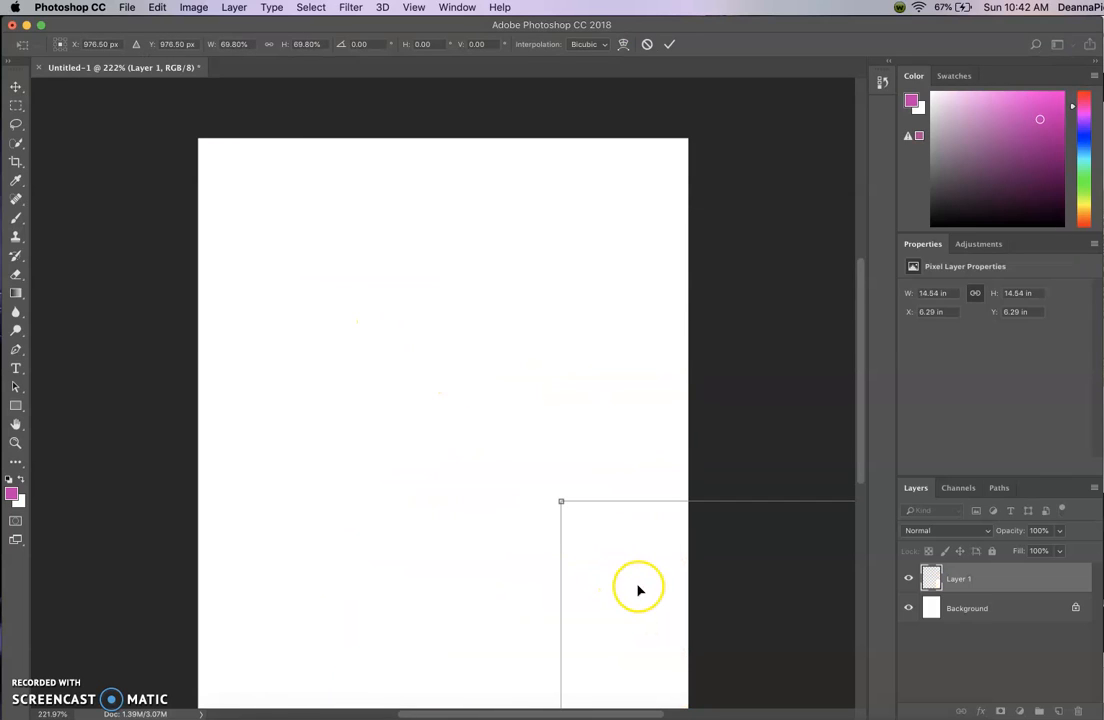
drag(640, 588, 255, 243)
- Scale the cantaloupe down proportionally to 38%, position it within the page about 0.4 in from the left edge, and commit the transformation
click(175, 157)
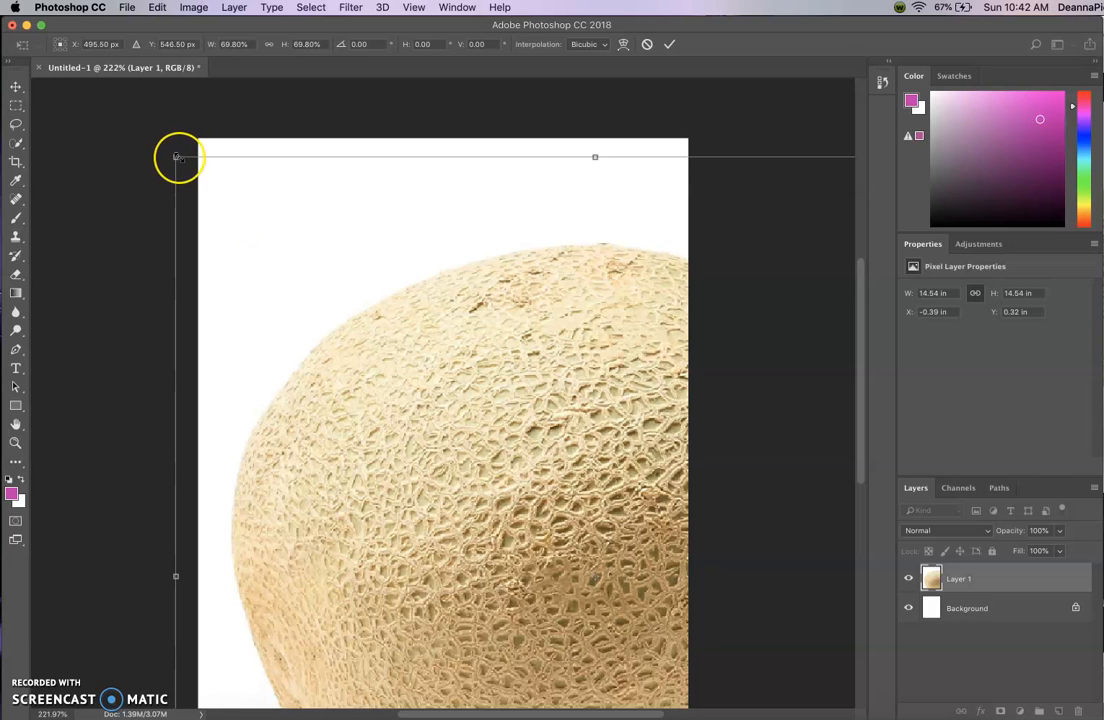
drag(178, 157, 456, 360)
drag(608, 588, 340, 298)
click(145, 107)
drag(145, 106, 297, 238)
drag(438, 408, 375, 340)
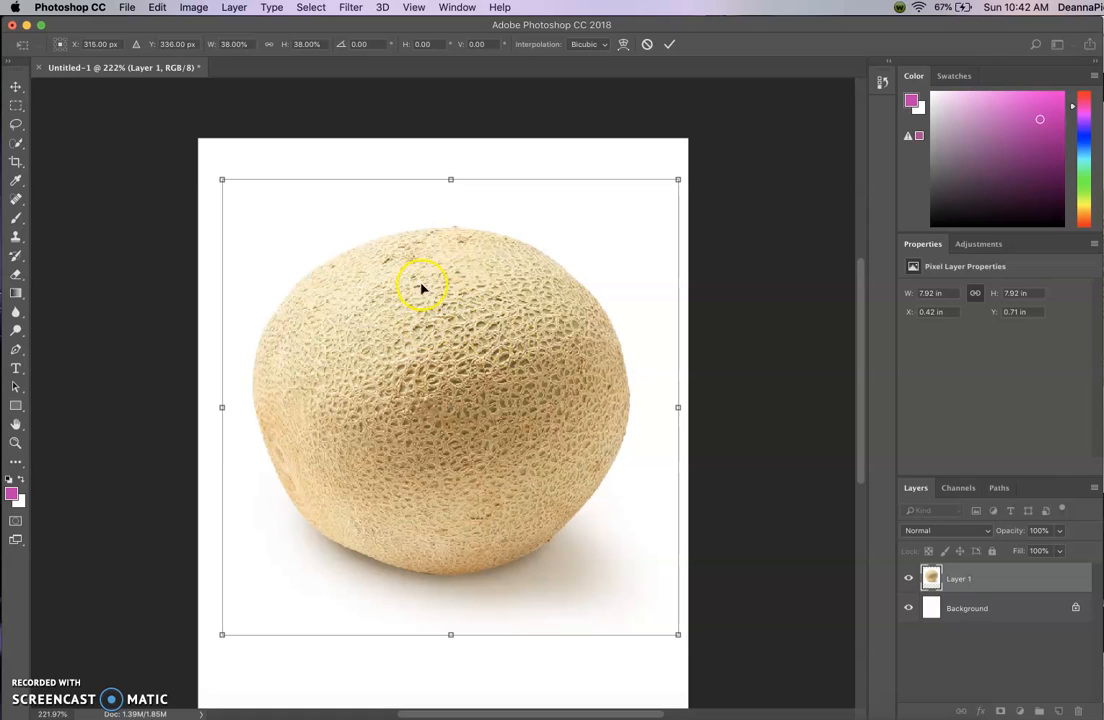
click(16, 217)
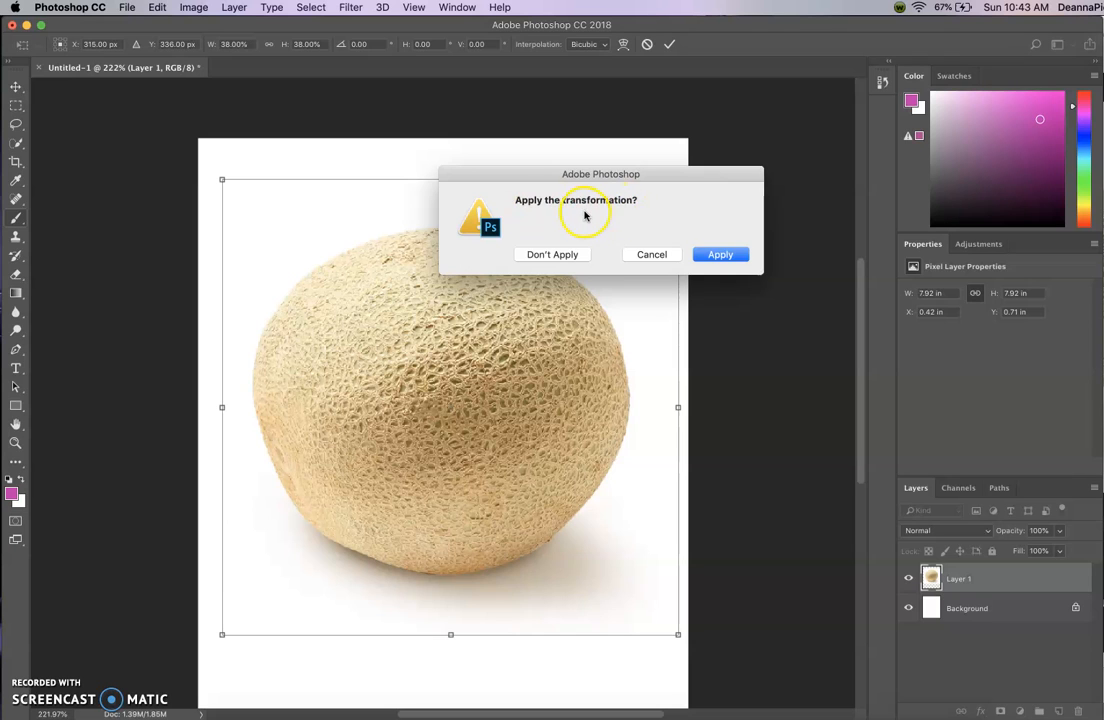
click(664, 258)
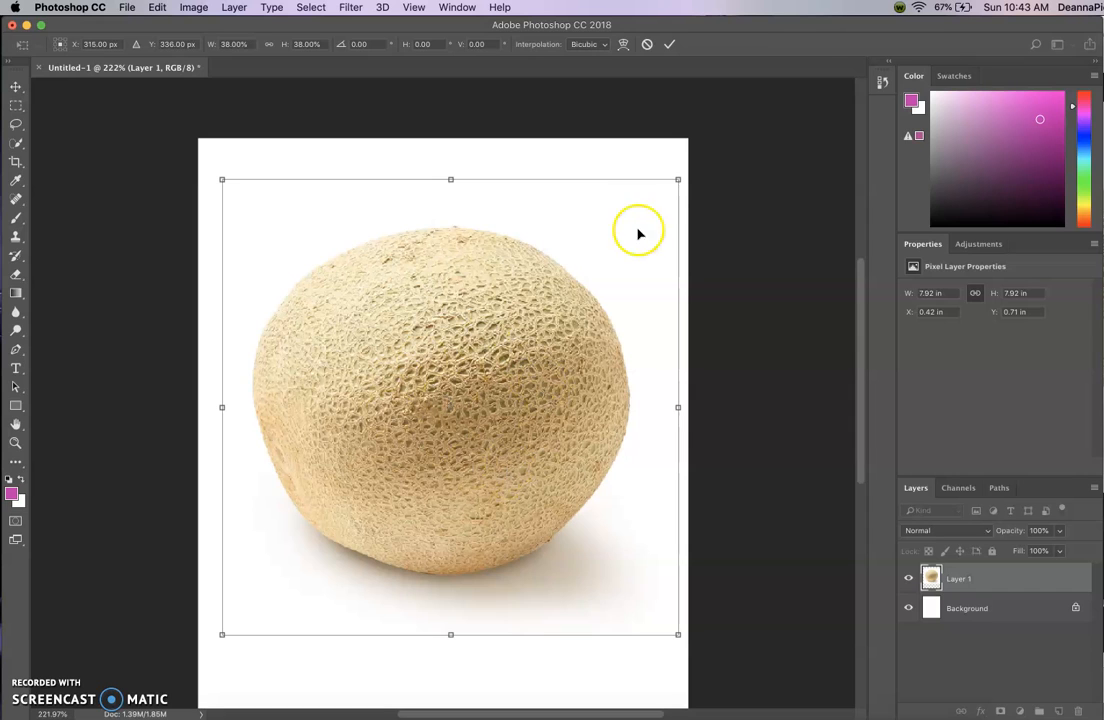
click(671, 46)
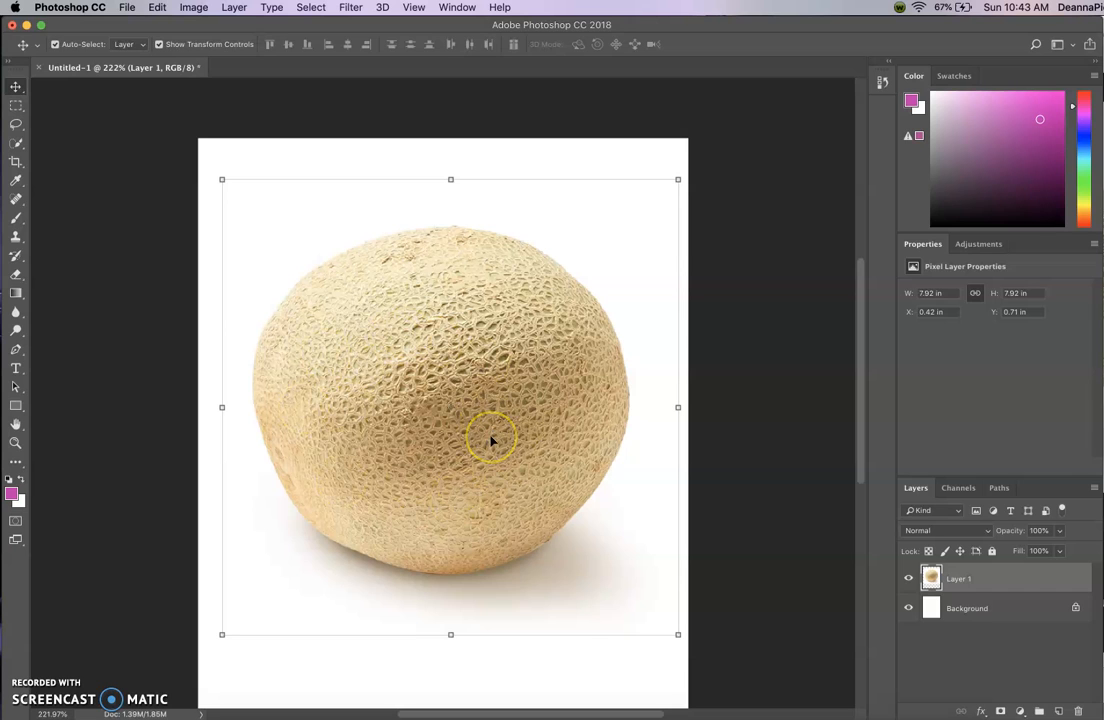
- Switch to Chrome and search Google Images for blueberry
click(350, 710)
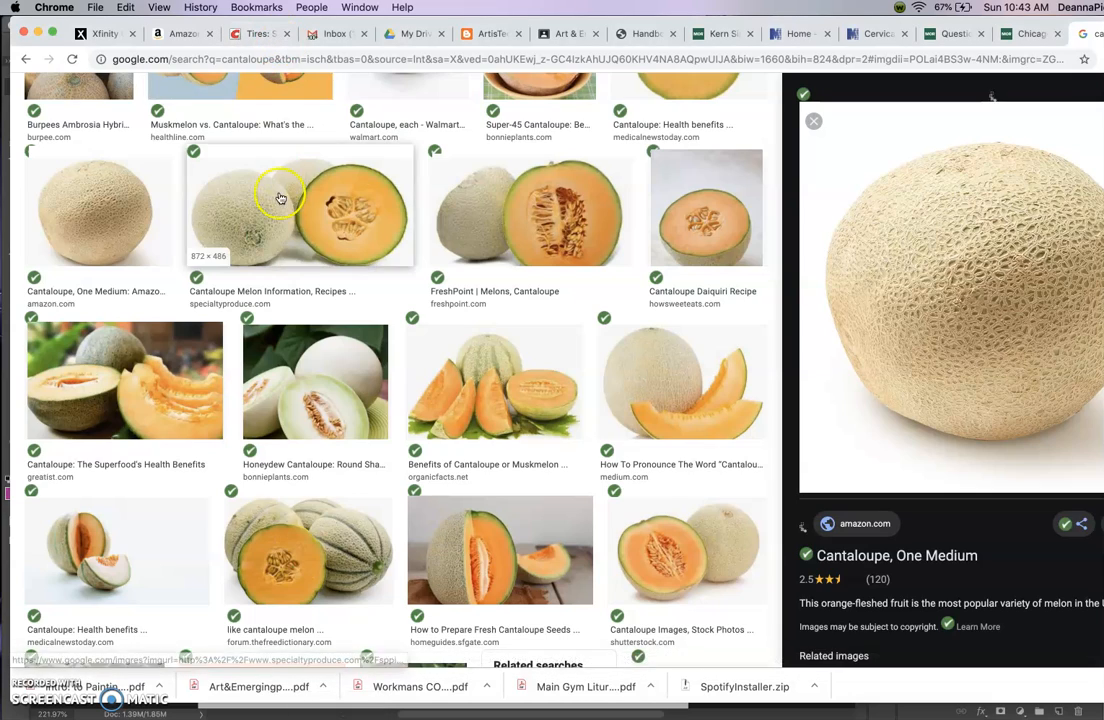
scroll(281, 197, up, 5)
double_click(191, 102)
text(blue)
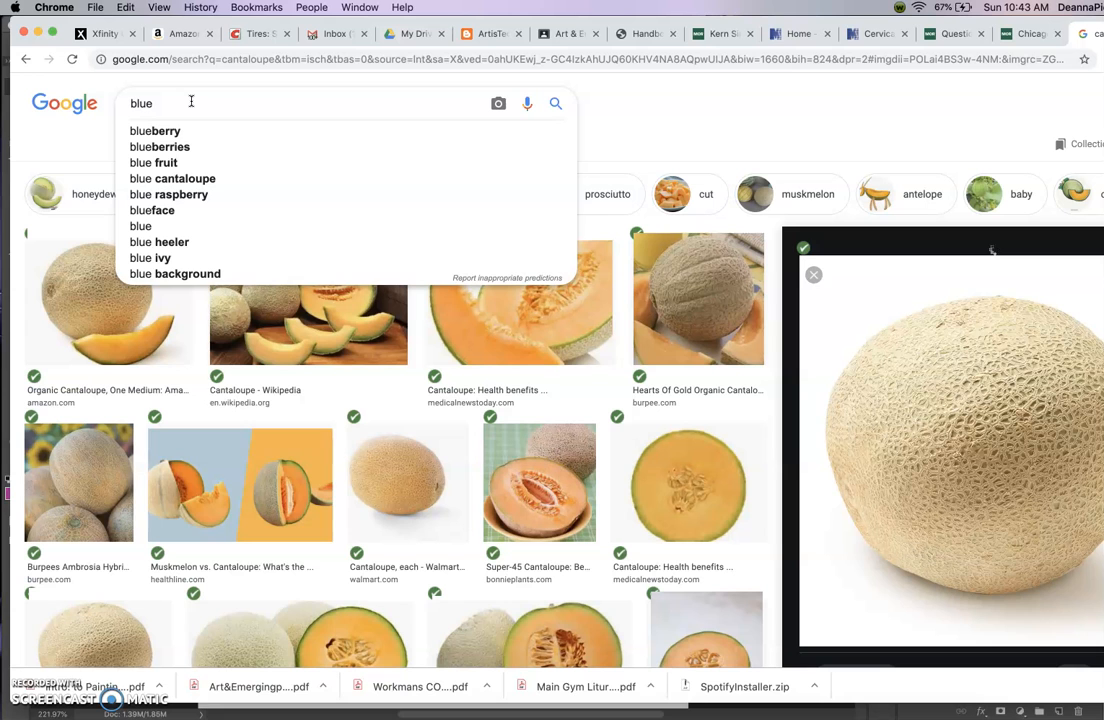
click(152, 131)
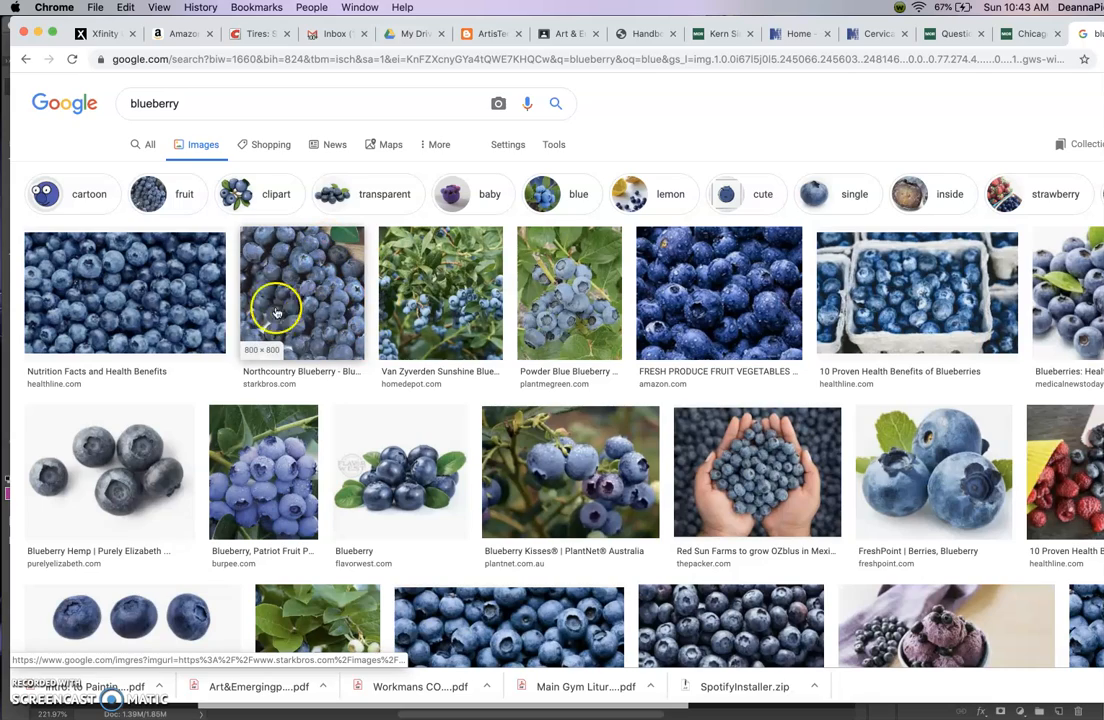
- Copy The Atlantic's 720 × 405 image of six separate blueberries on white from the results and return to Photoshop
scroll(423, 424, down, 3)
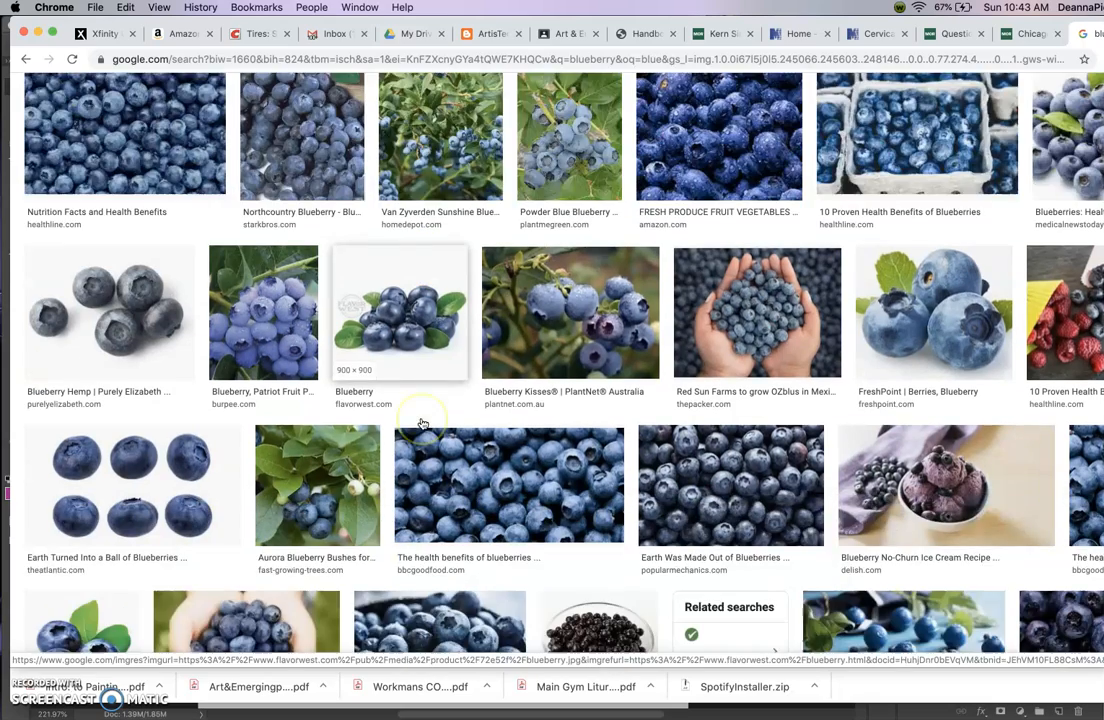
scroll(423, 424, down, 4)
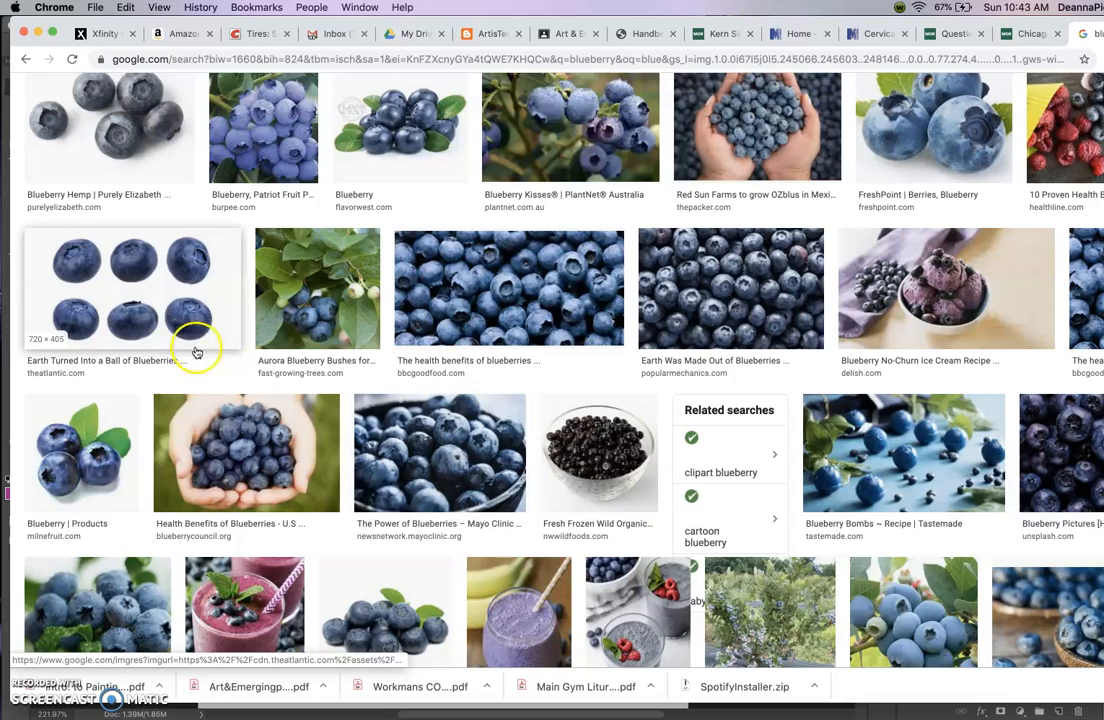
scroll(125, 305, down, 5)
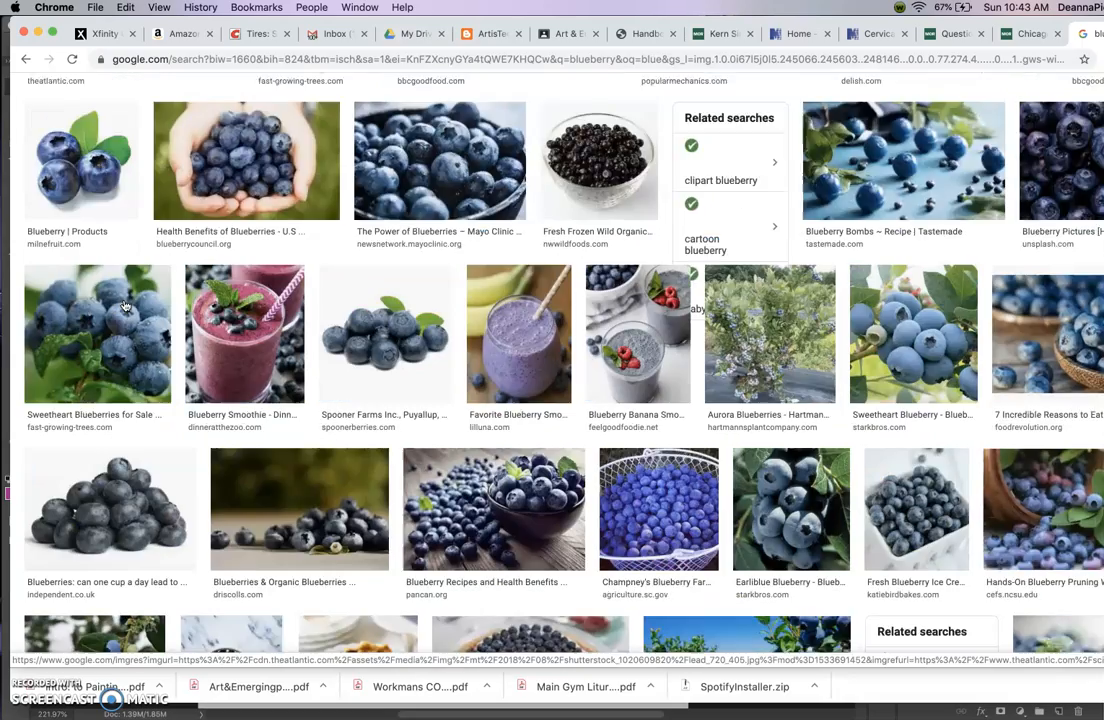
scroll(125, 305, up, 5)
scroll(125, 305, up, 1)
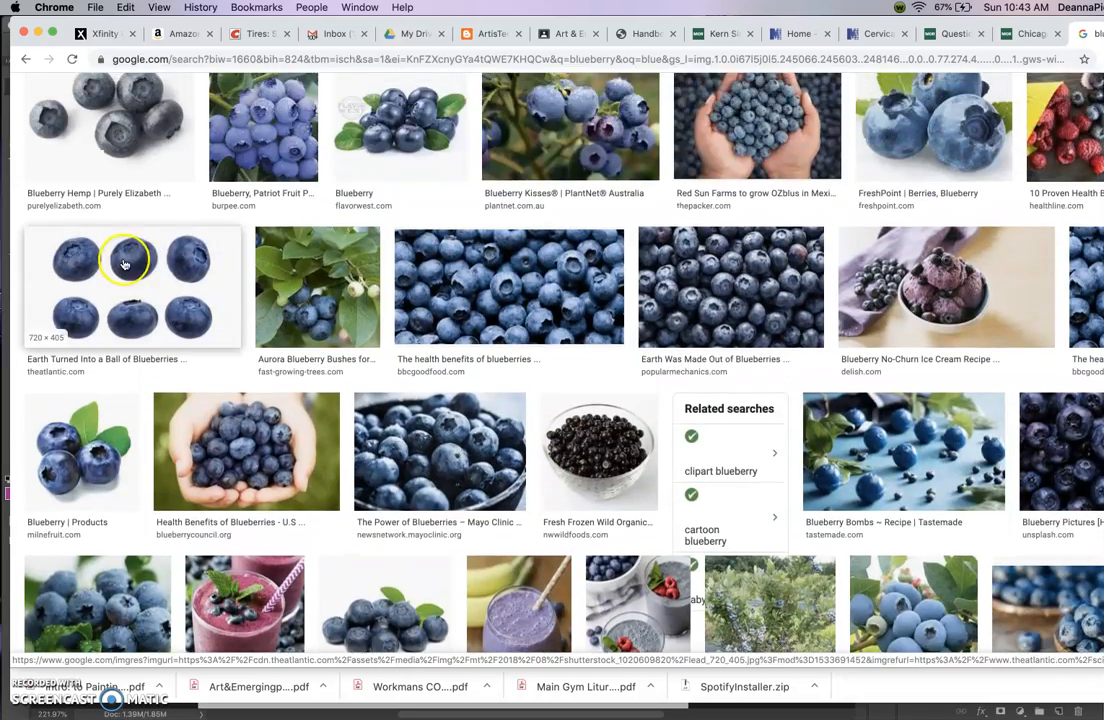
click(107, 228)
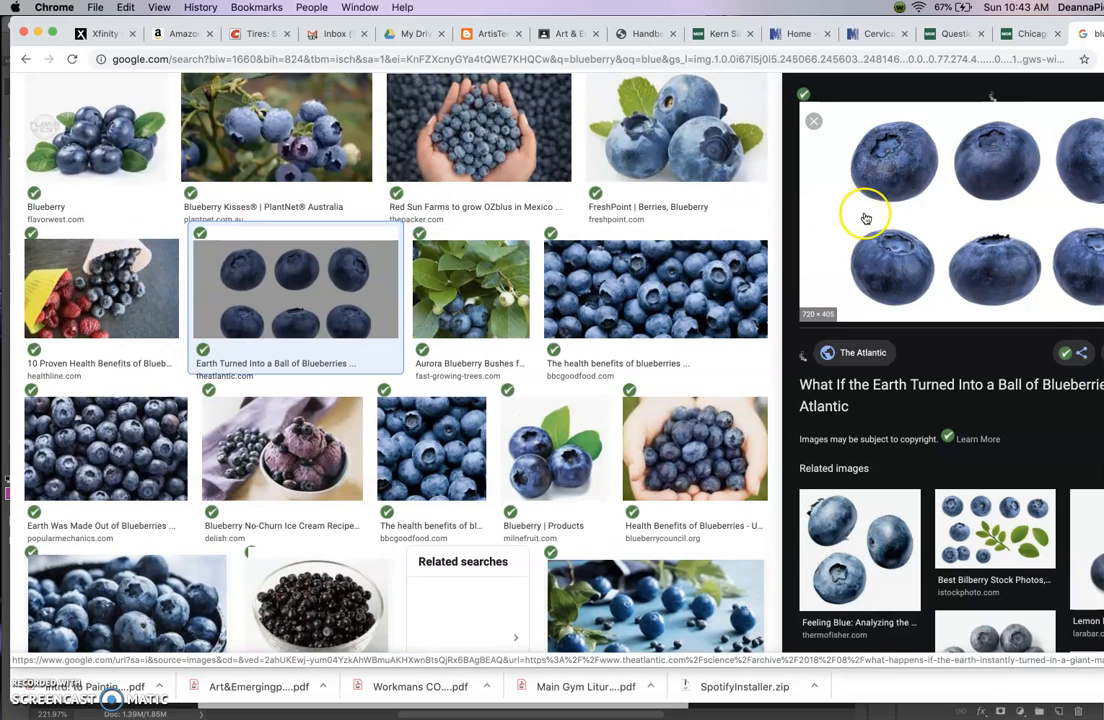
right_click(884, 214)
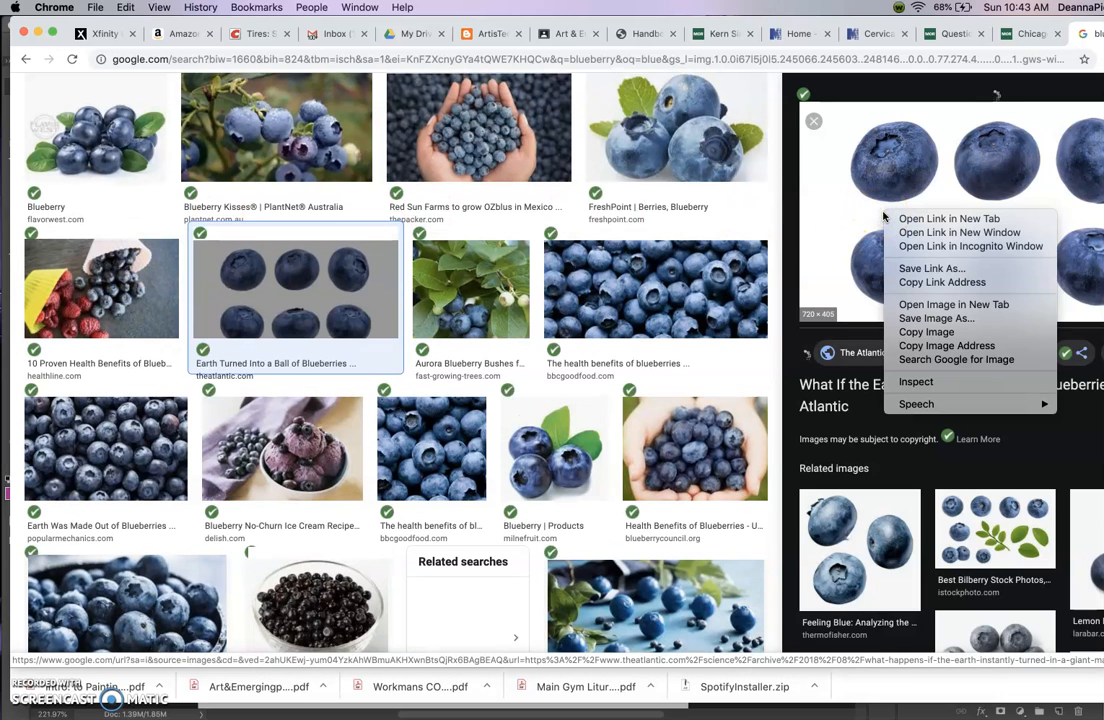
click(925, 332)
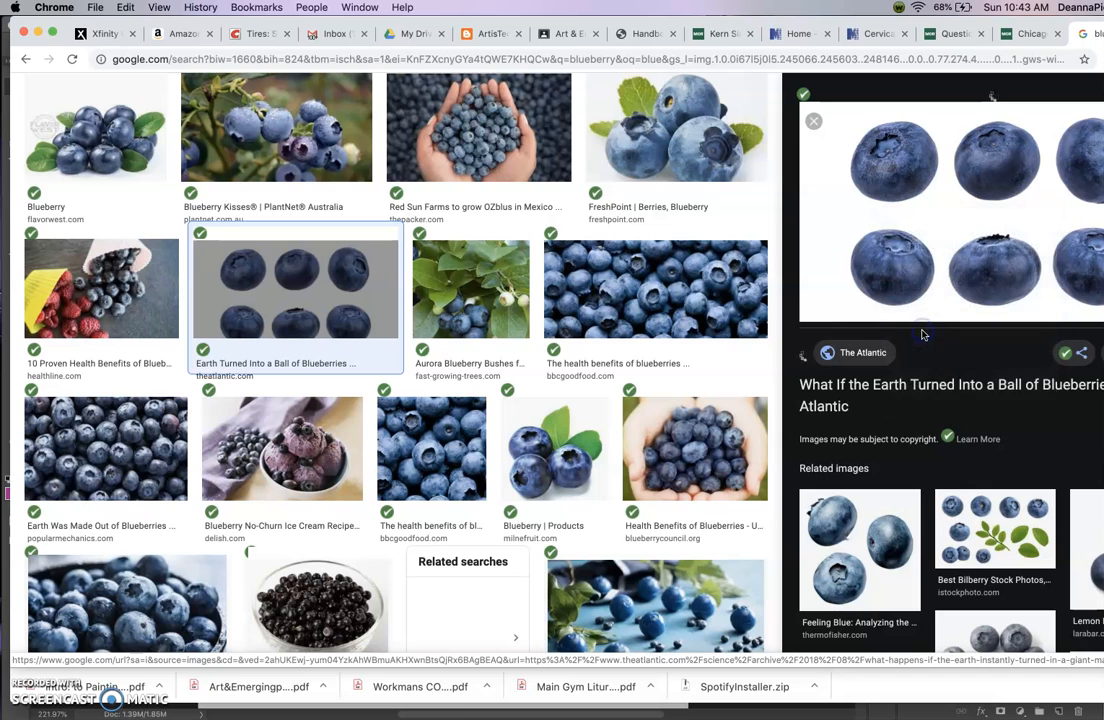
click(203, 714)
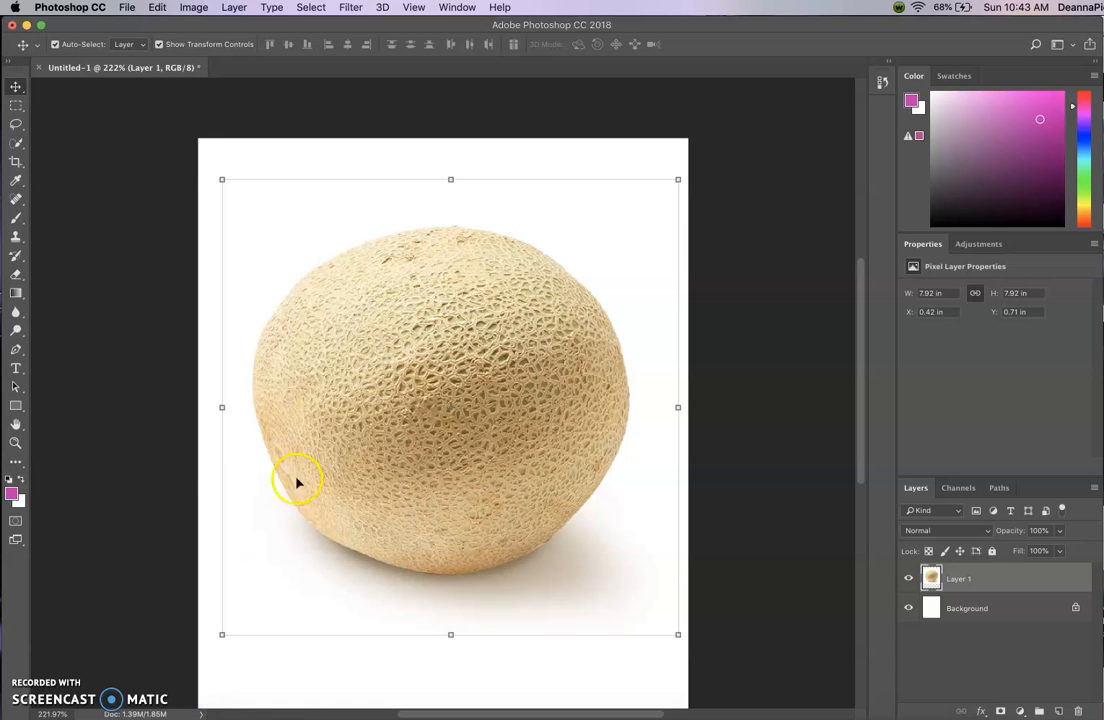
- Paste the copied blueberry image as a new layer and delete the middle and right columns of berries with a rectangular marquee selection
click(157, 8)
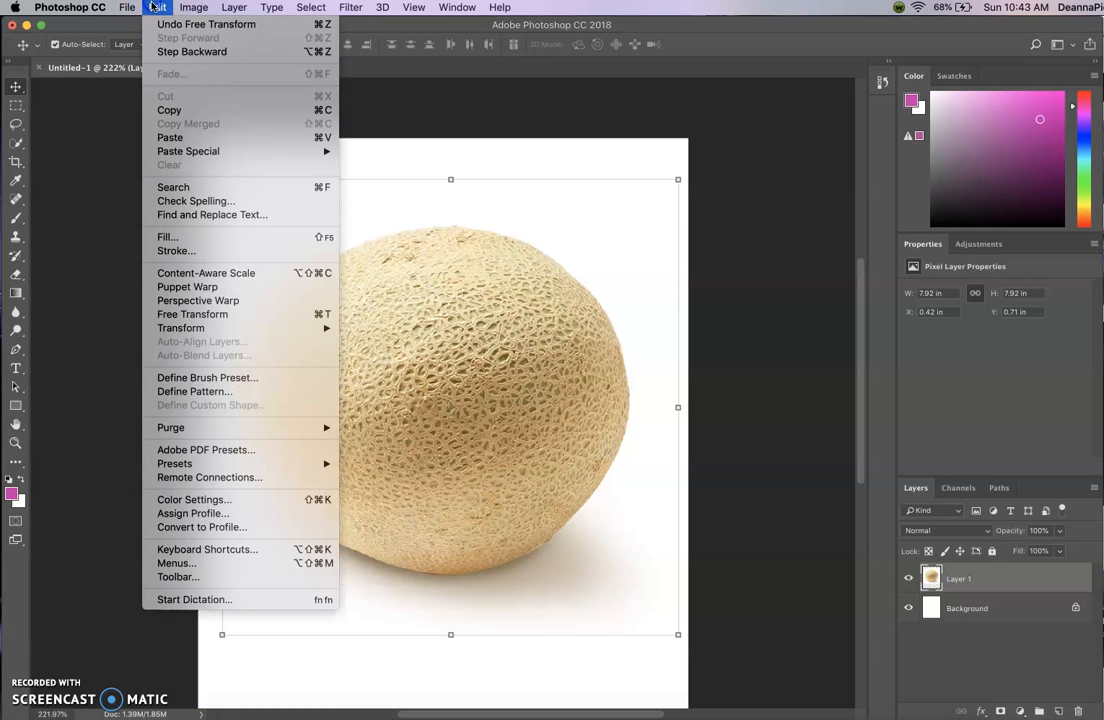
click(172, 137)
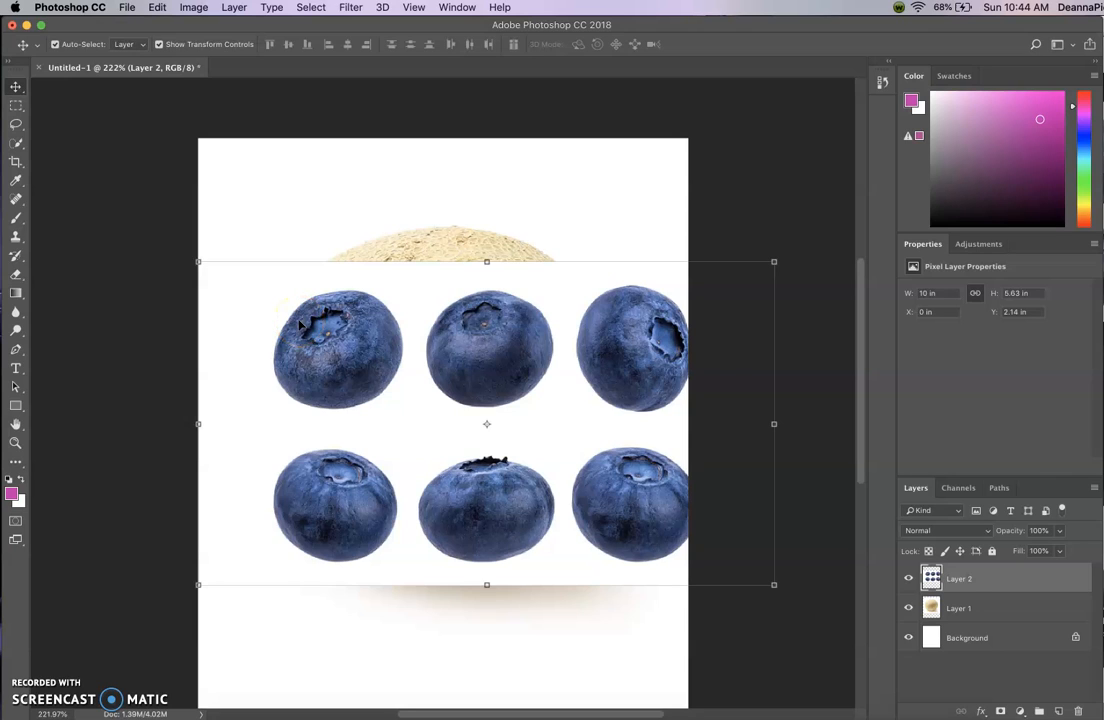
click(440, 318)
click(16, 110)
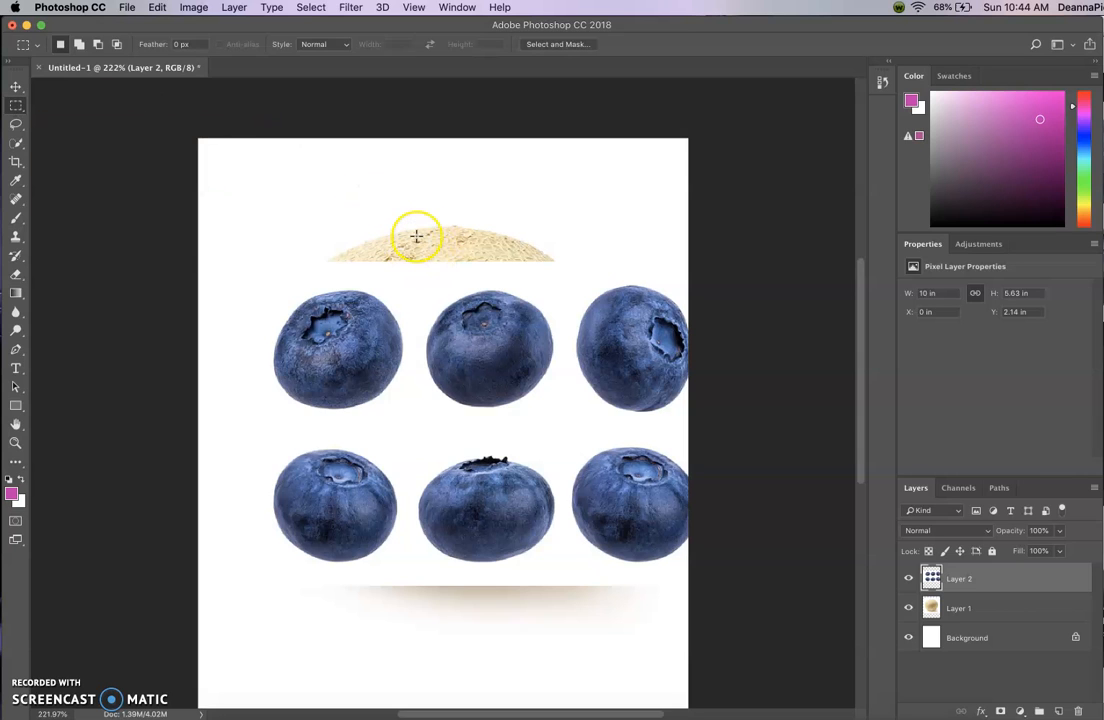
drag(416, 236, 750, 611)
key(BackSpace)
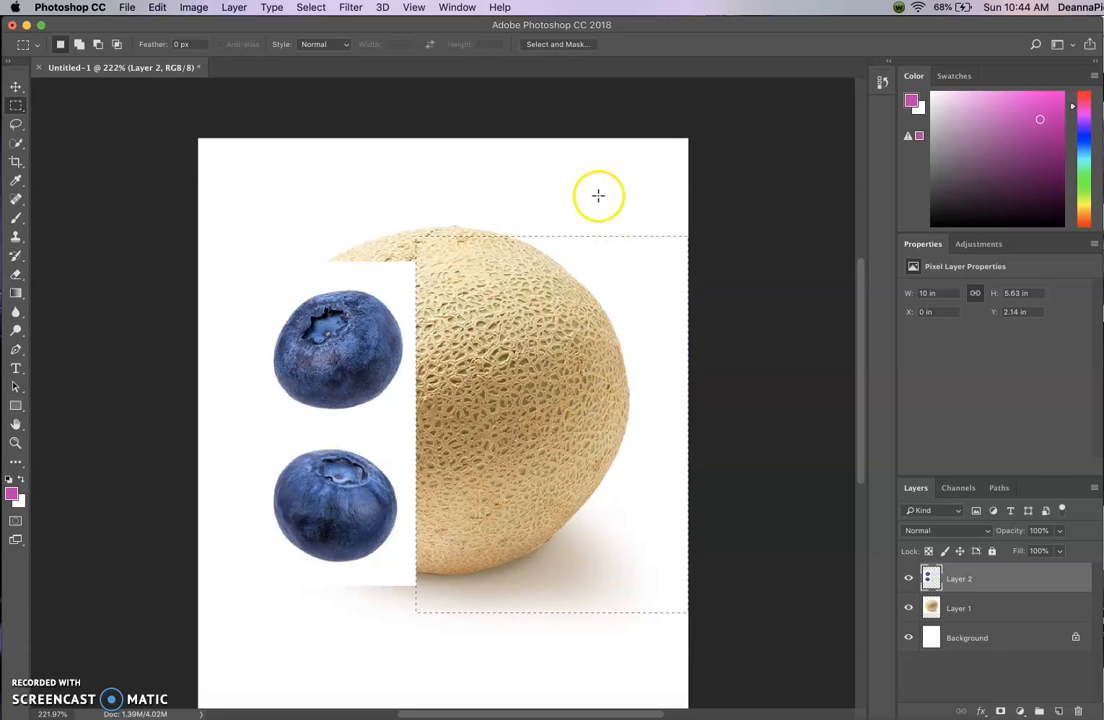
- Delete the lower blueberry of the remaining column with a rectangular marquee selection, and deselect
drag(205, 420, 500, 640)
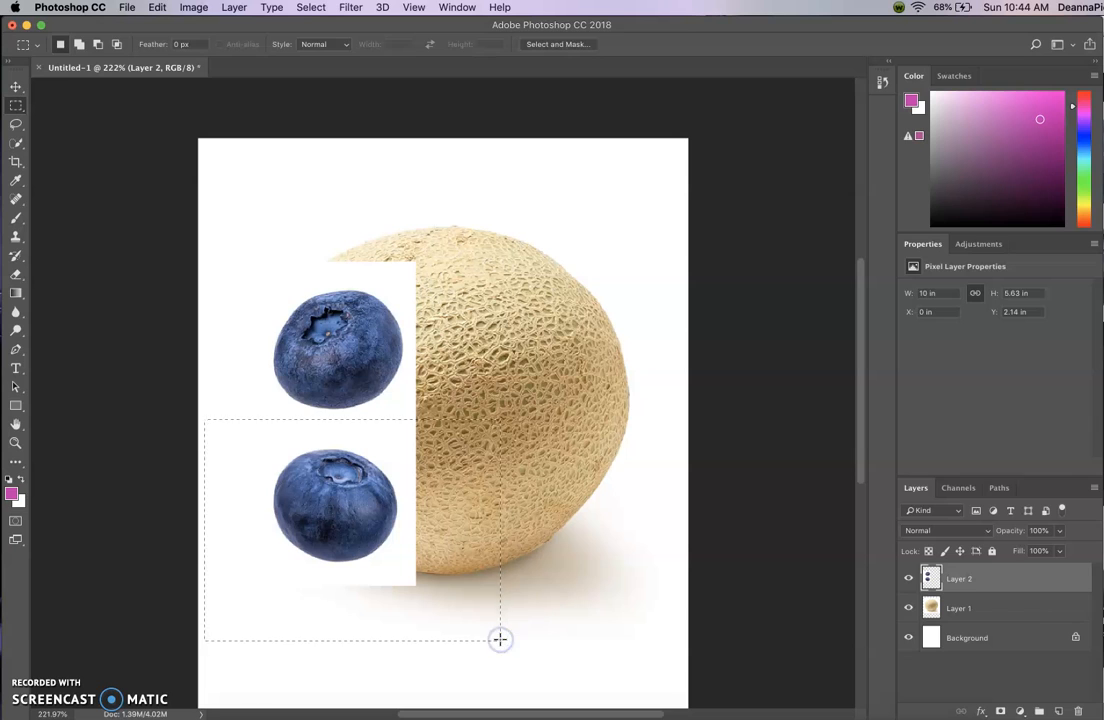
key(BackSpace)
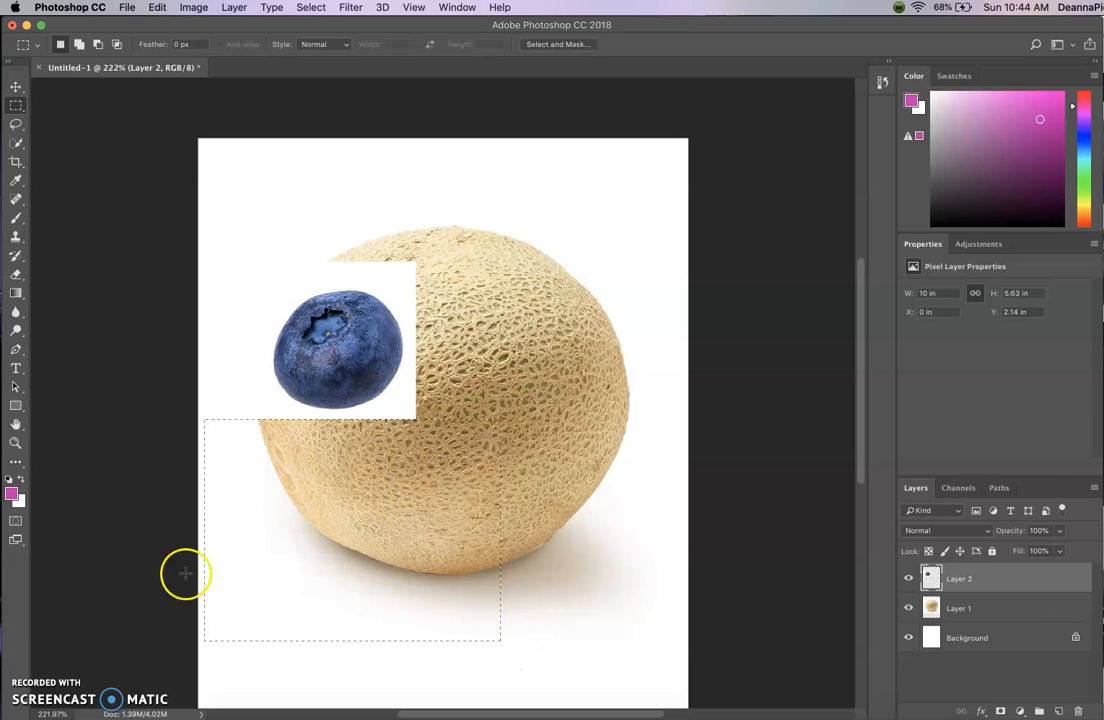
click(311, 7)
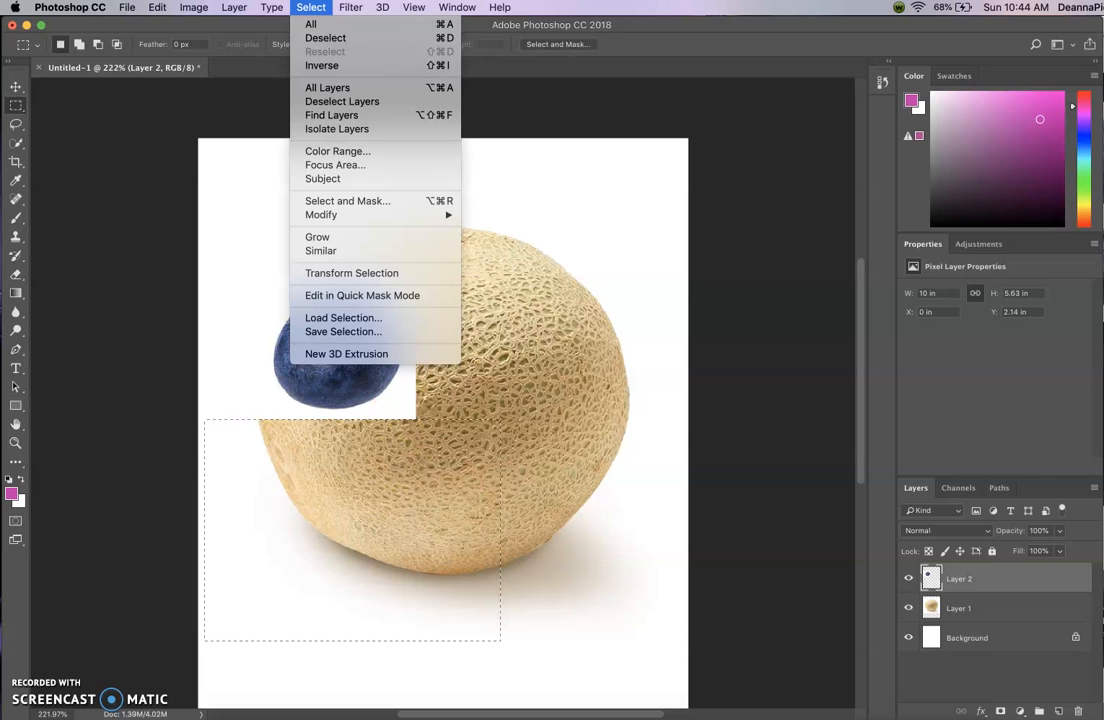
click(314, 40)
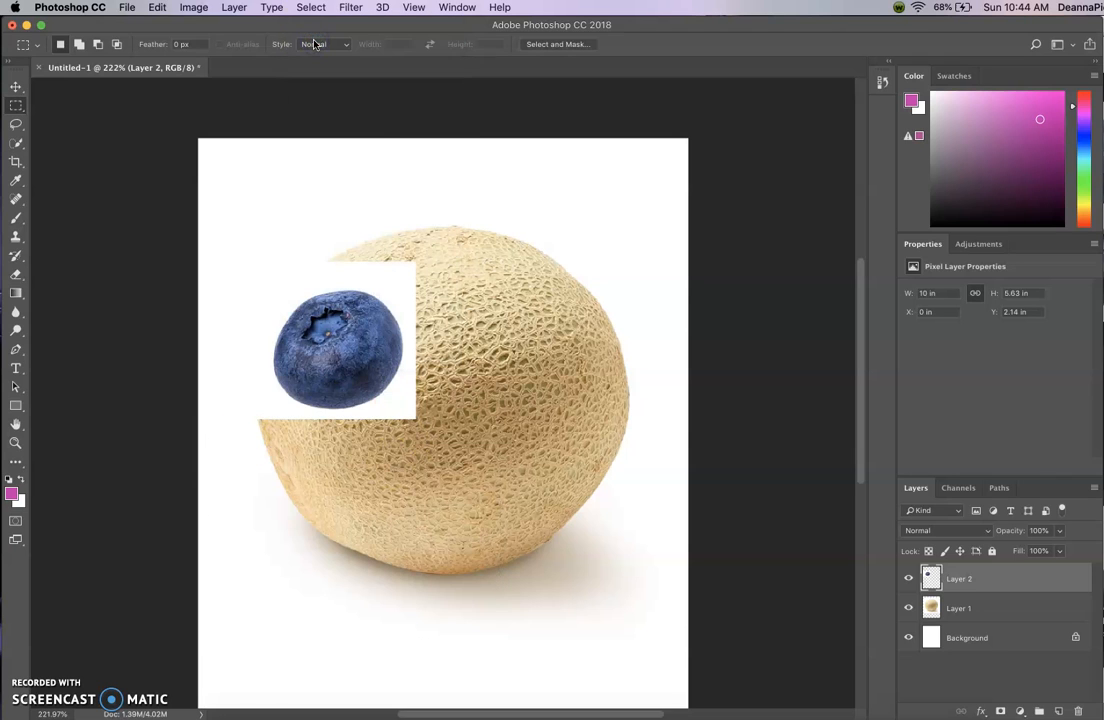
- Move the blueberry layer left to about X -3.85 in, delete the leftover strip of berries over the cantaloupe, and clear the selection
click(16, 87)
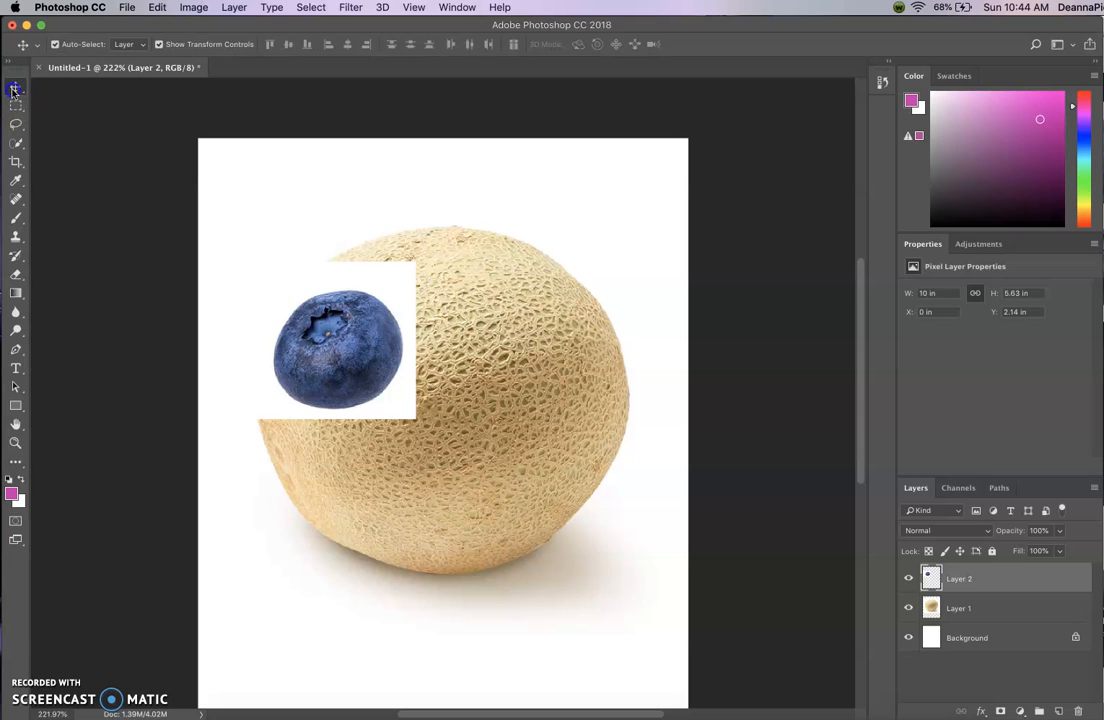
drag(404, 318, 182, 330)
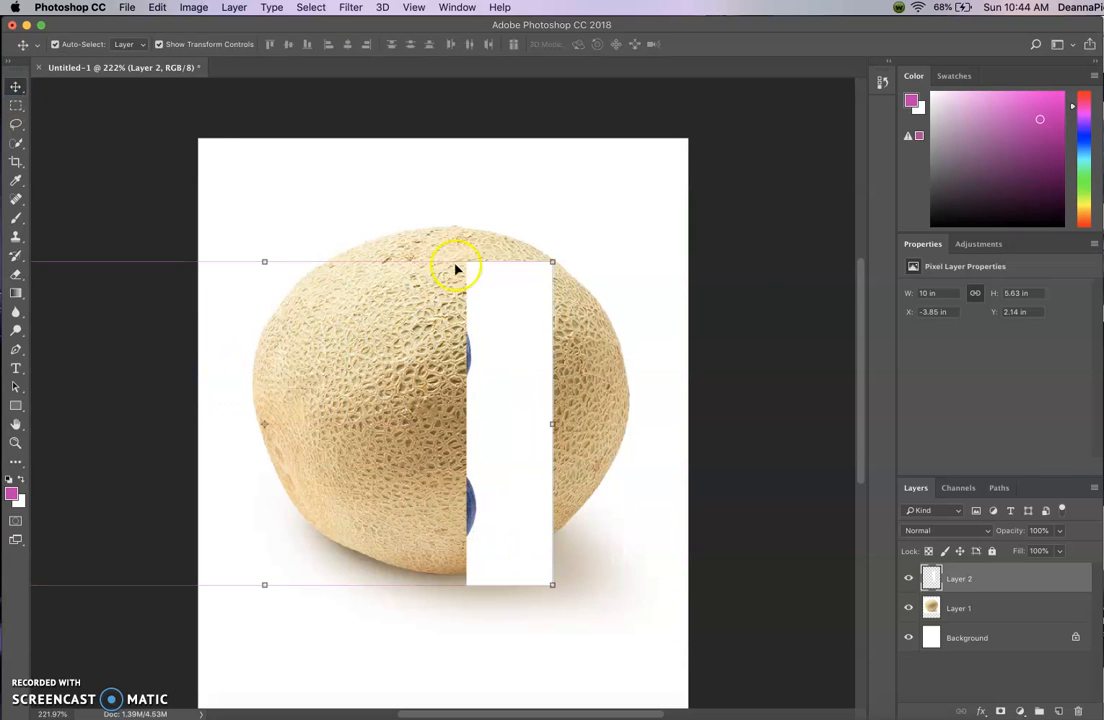
click(9, 105)
drag(437, 240, 576, 612)
key(Delete)
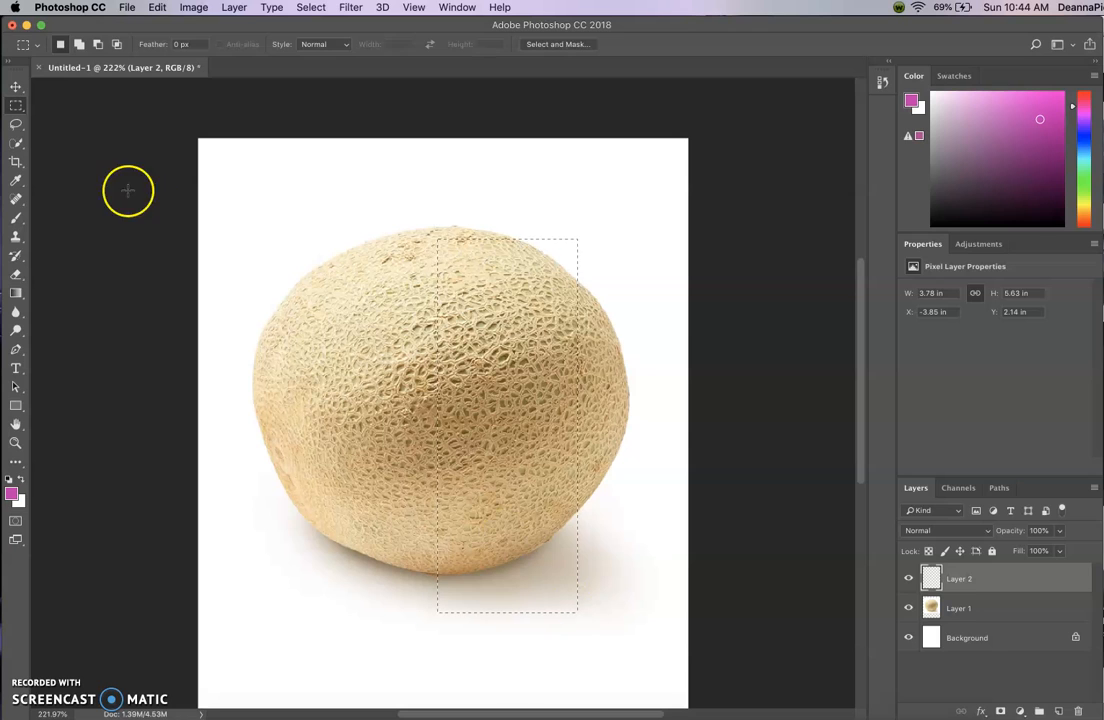
click(277, 168)
click(16, 89)
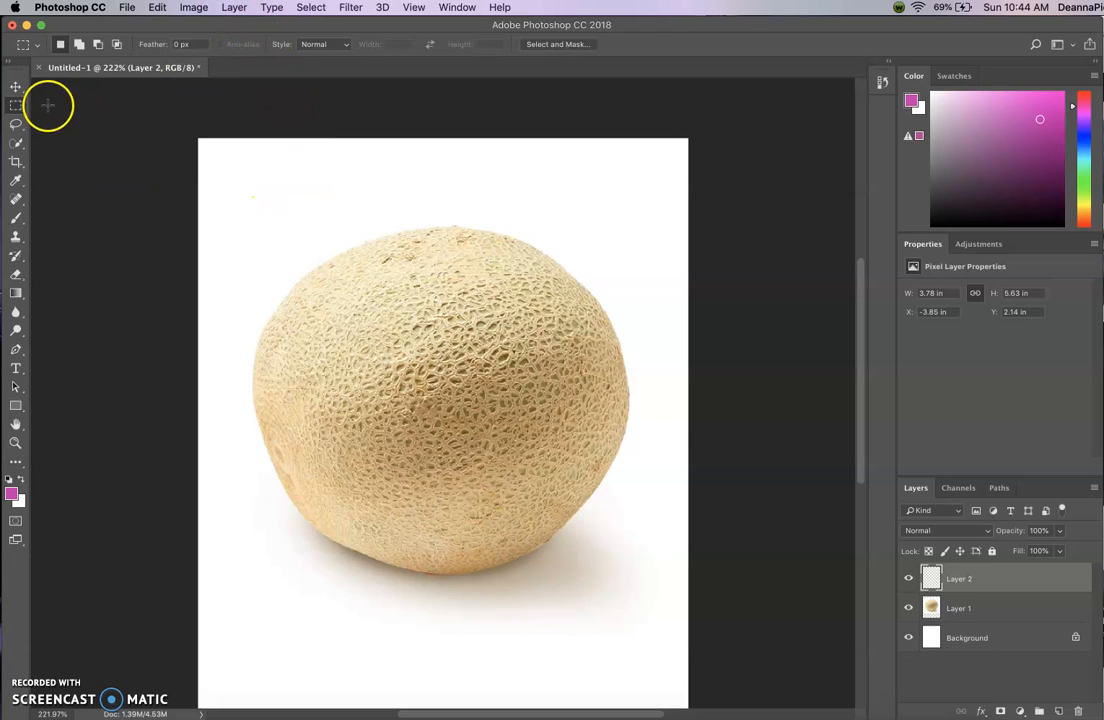
- Try to pull the off-page blueberry layer back onto the page directly, and undo the shift of both fruit layers
drag(180, 334, 461, 357)
drag(283, 225, 384, 219)
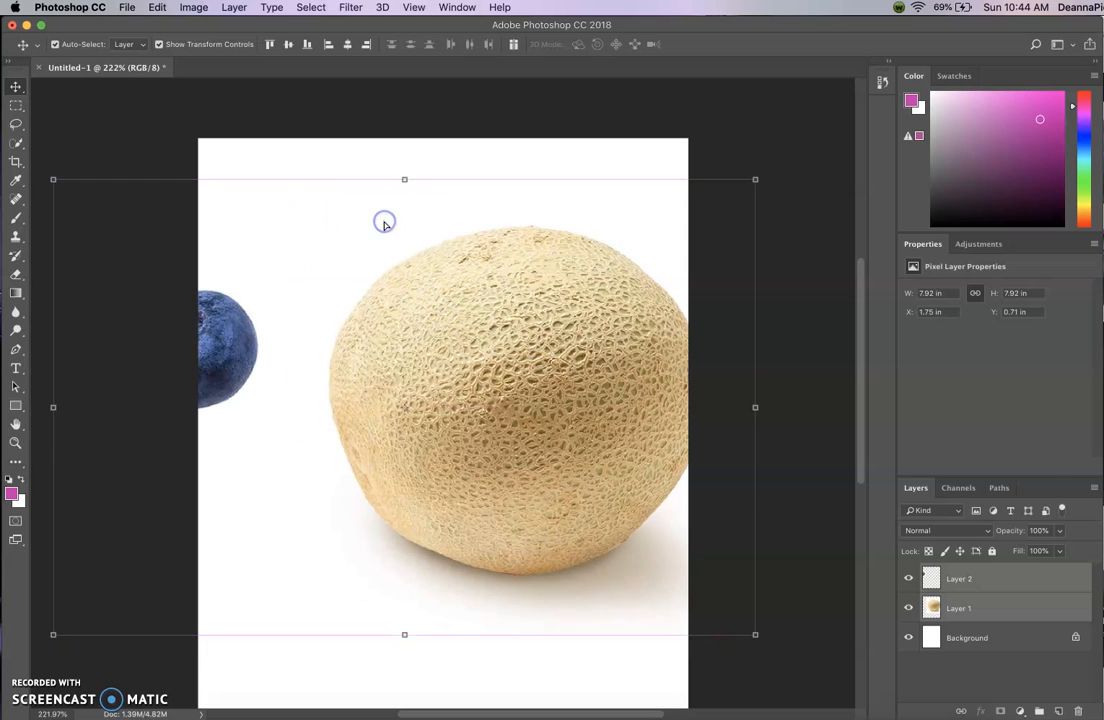
key(super+z)
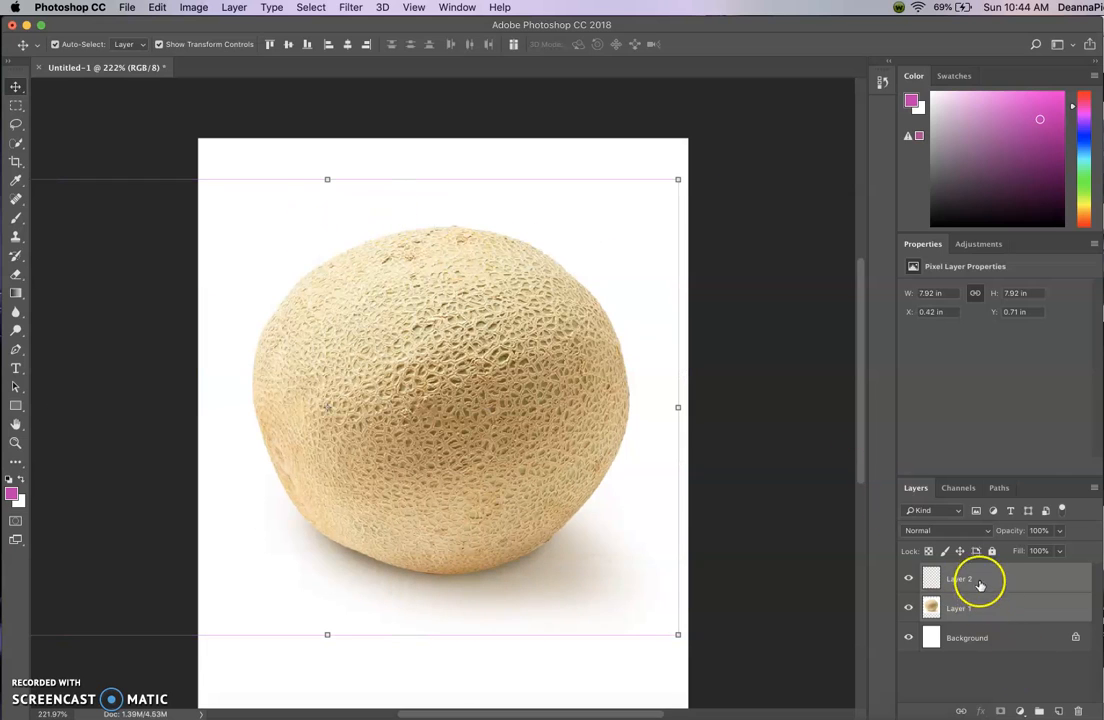
click(977, 636)
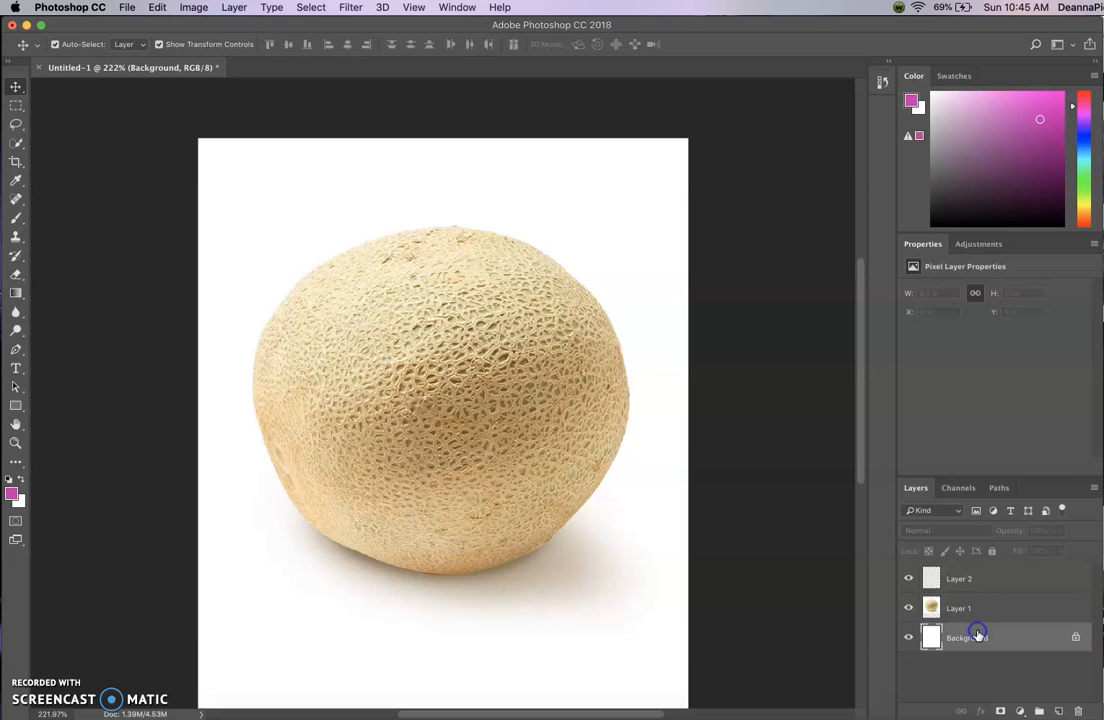
click(960, 579)
drag(77, 275, 324, 292)
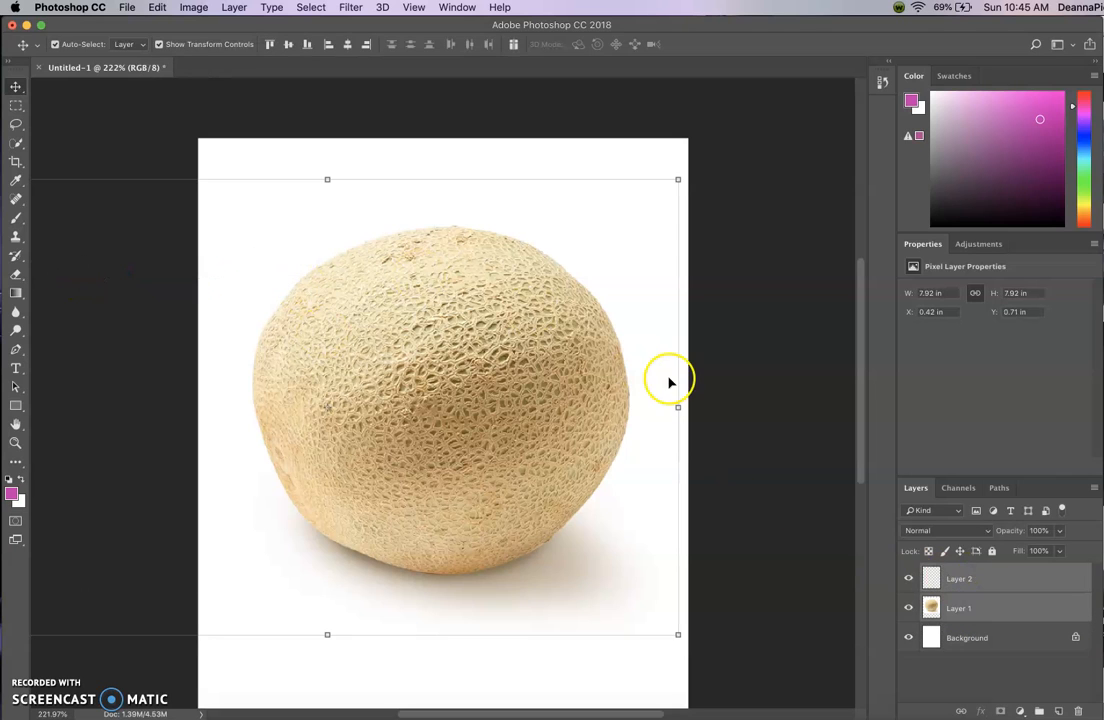
click(973, 637)
- Select only the blueberry layer and move it back over the cantaloupe to about X 2.49 in, Y 2.69 in
click(960, 590)
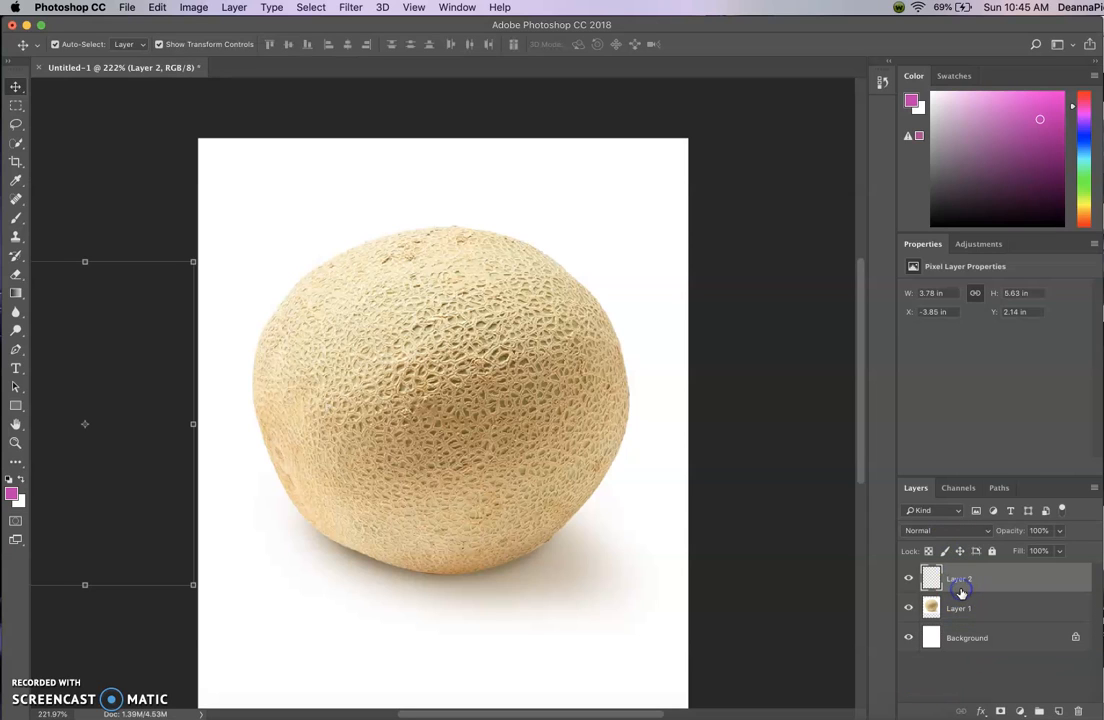
key(Right)
key(Right)
key(Right)
key(Right)
key(Right)
key(Right)
key(Right)
key(Right)
key(Right)
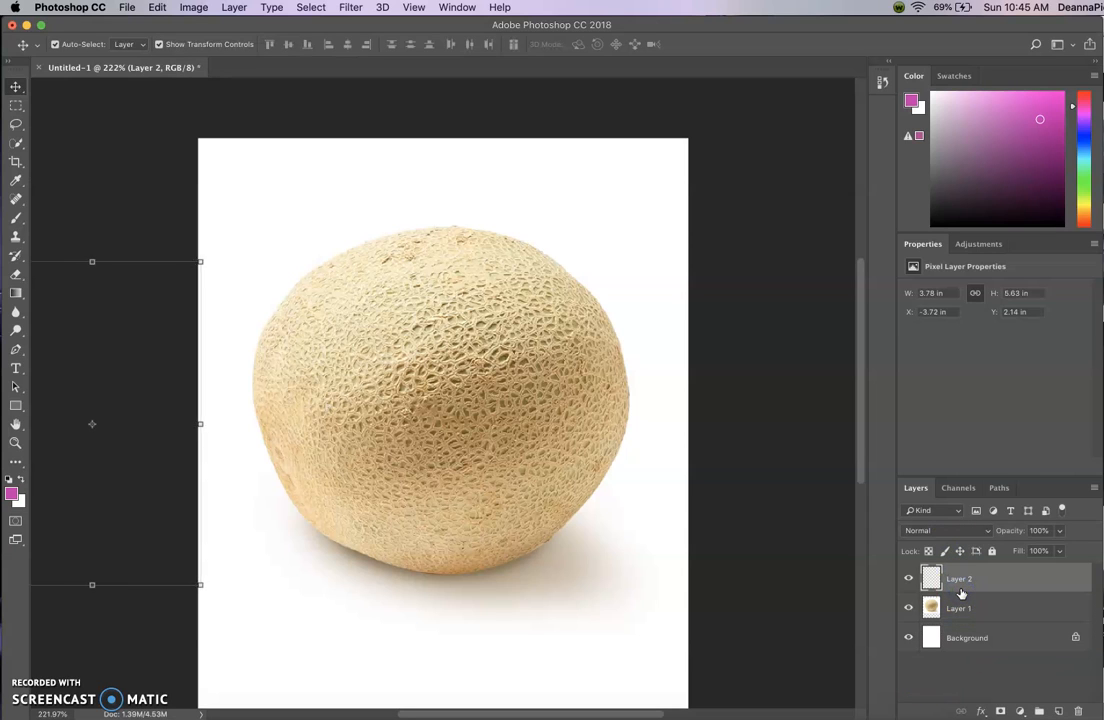
key(Right)
key(Right)
key(Right)
key(Right)
key(Right)
key(Right)
key(Right)
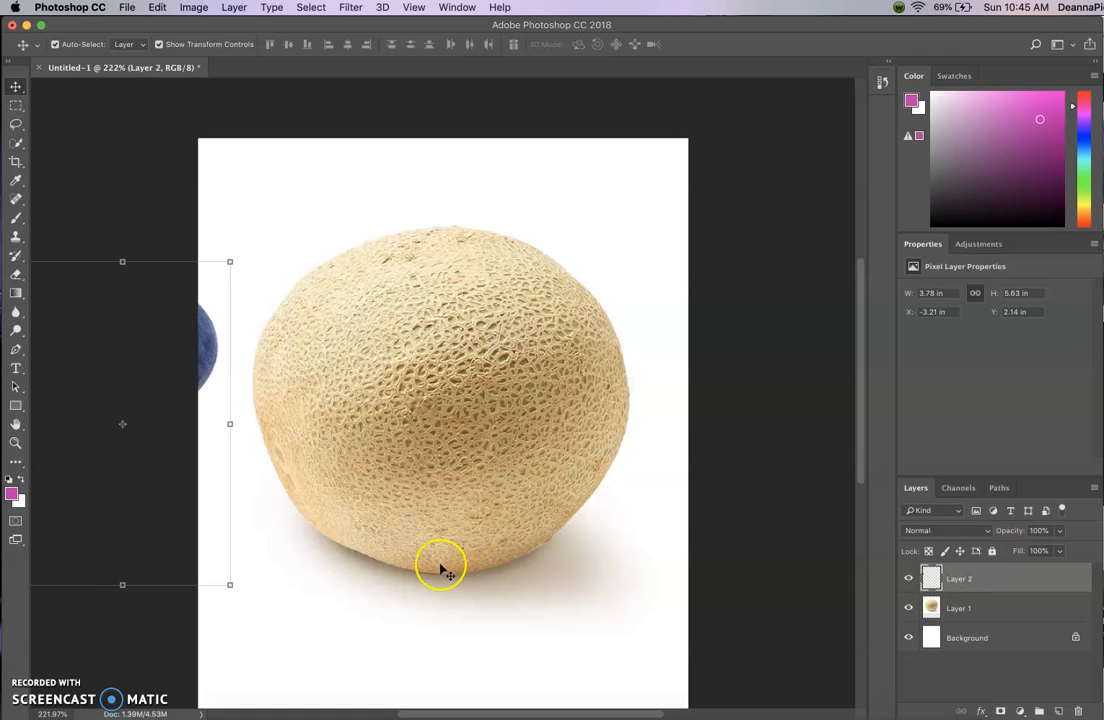
drag(203, 350, 537, 383)
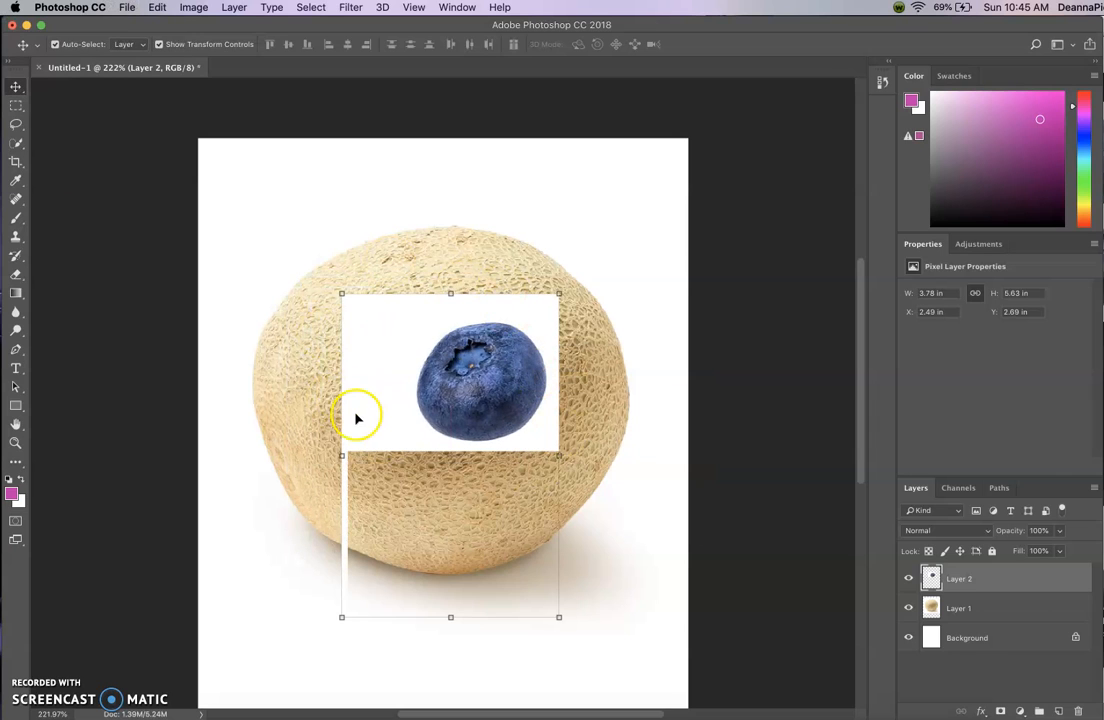
- Remove the white background around the blueberry with the Magic Wand tool, and deselect
click(17, 145)
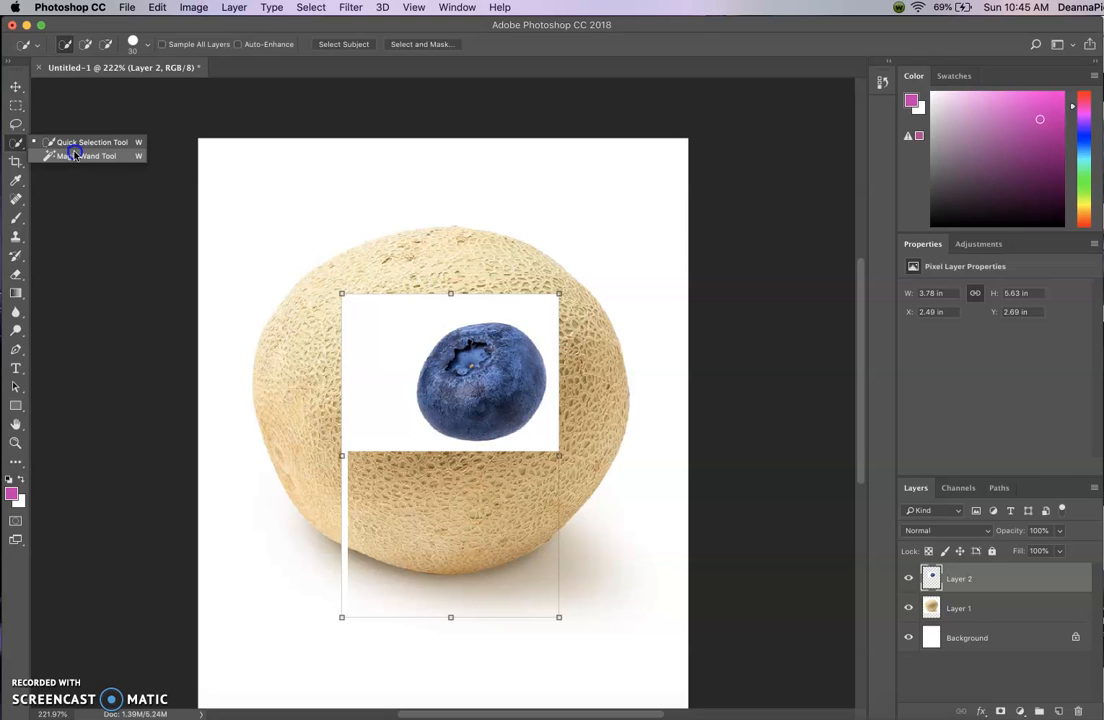
click(80, 156)
click(399, 330)
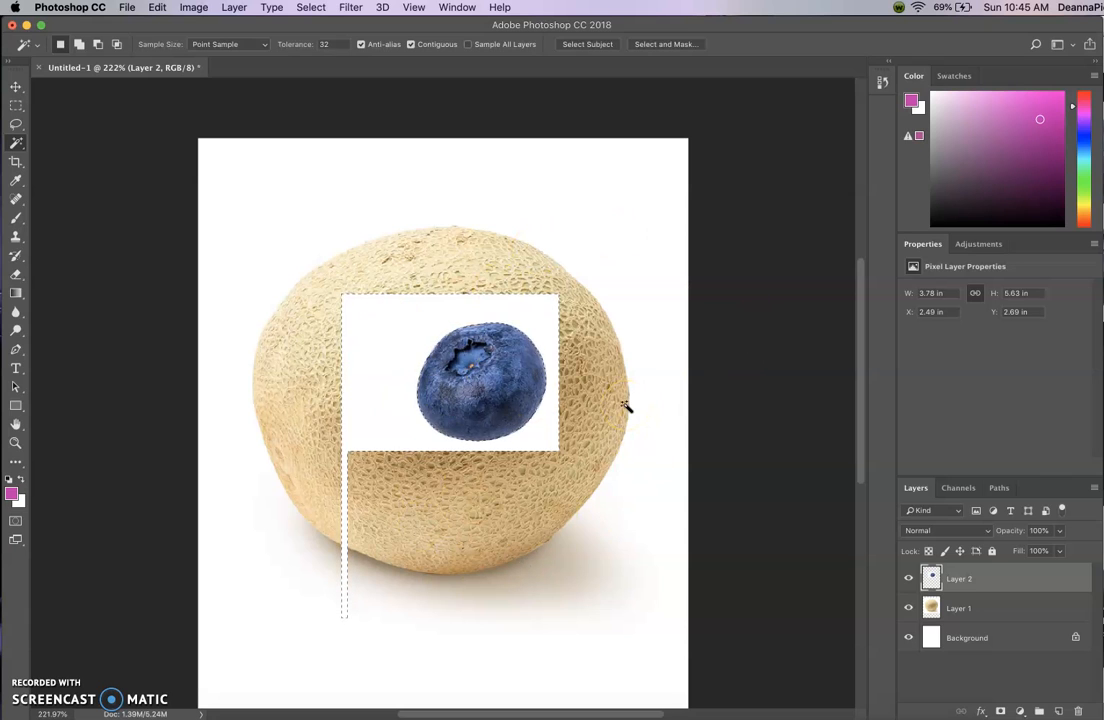
key(Delete)
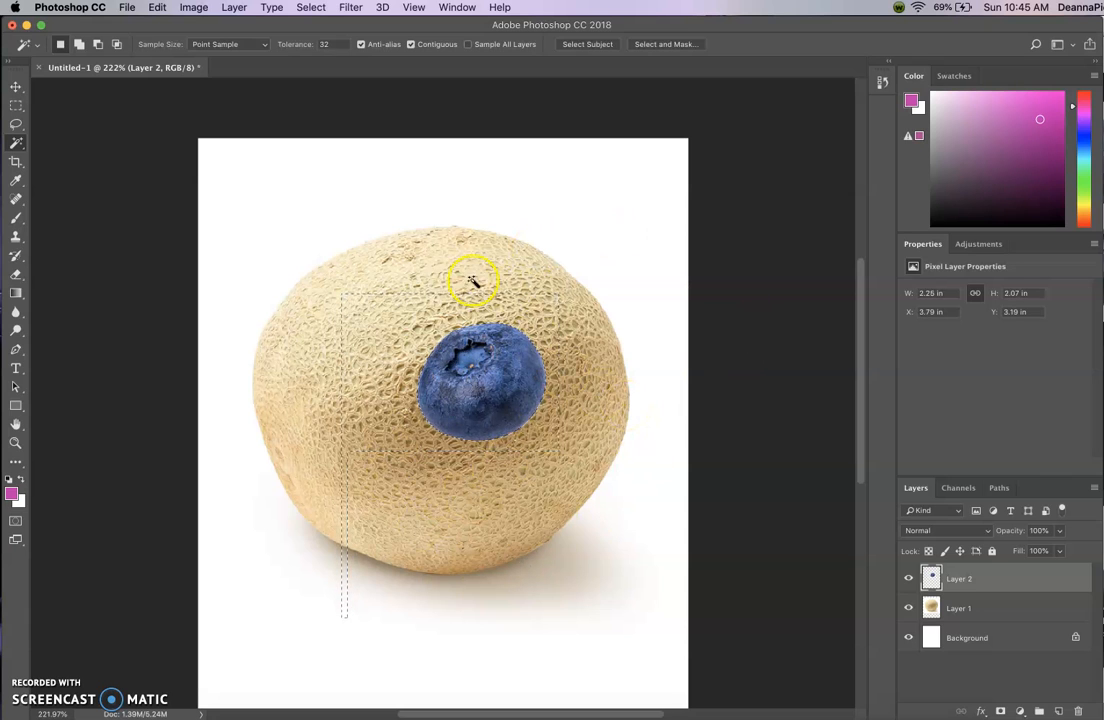
click(311, 7)
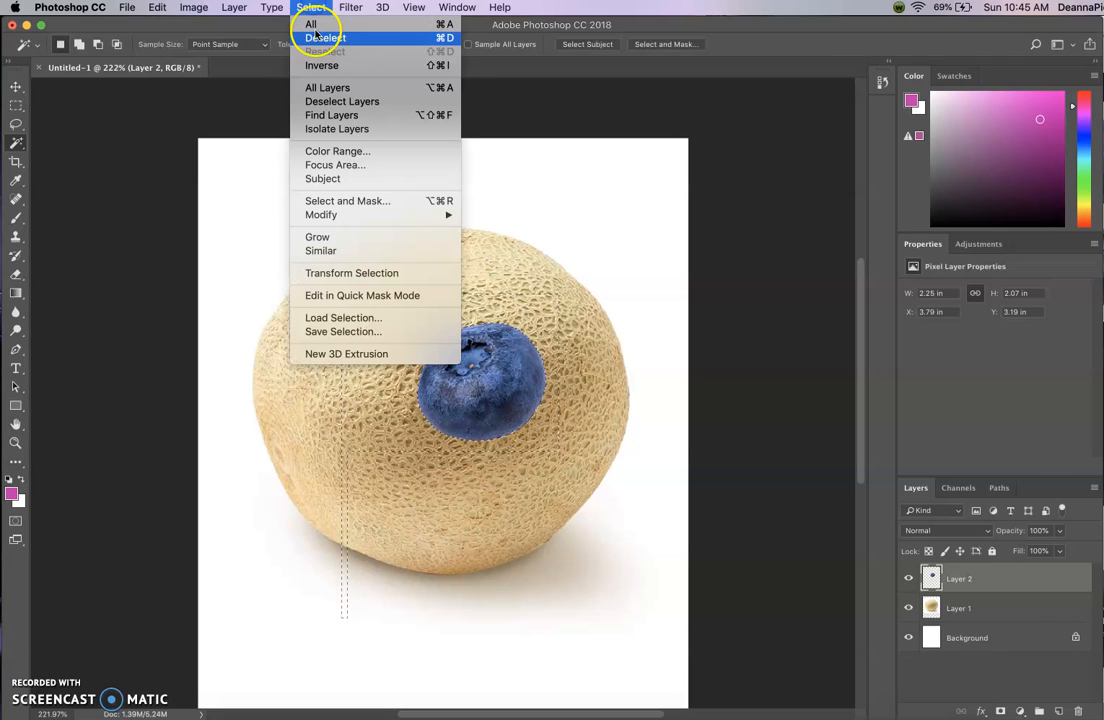
click(315, 38)
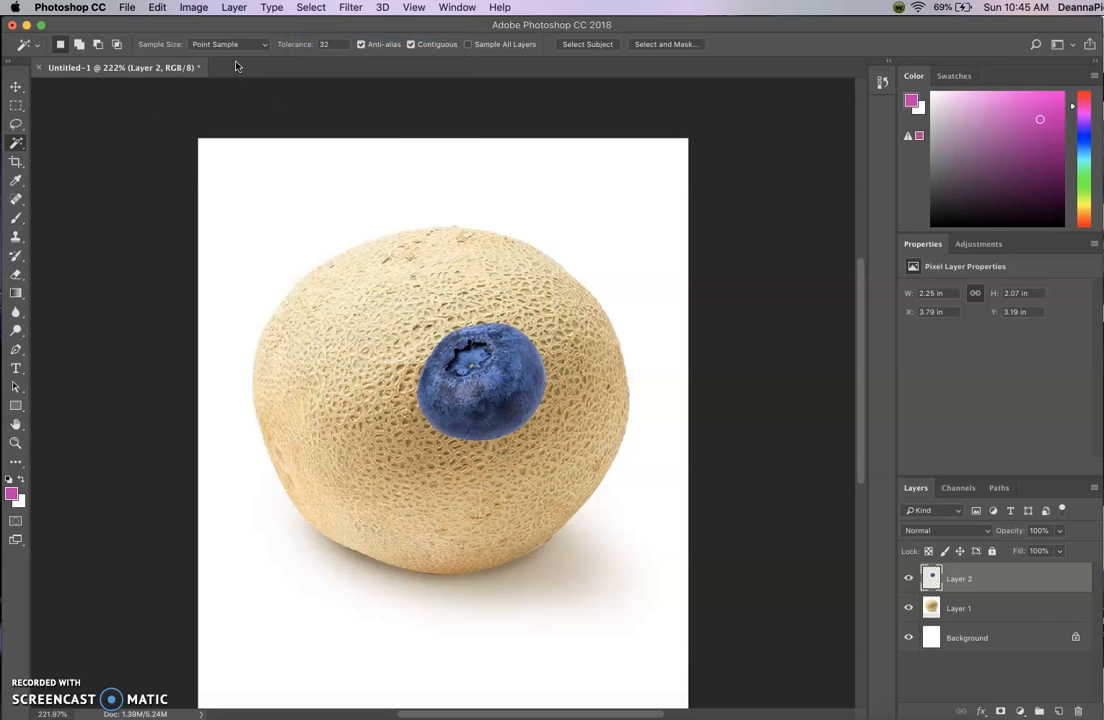
- Move the blueberry to the cantaloupe's upper left area, at about X 1.82 in, Y 2.72 in
click(16, 87)
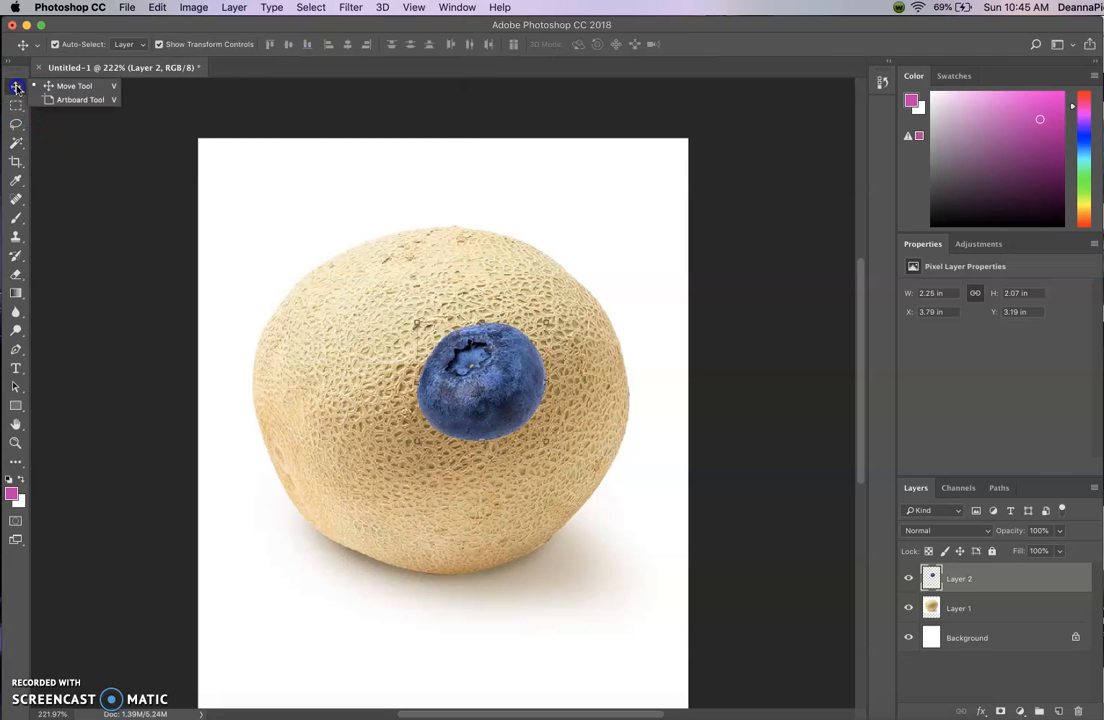
click(484, 393)
drag(432, 393, 333, 377)
click(405, 300)
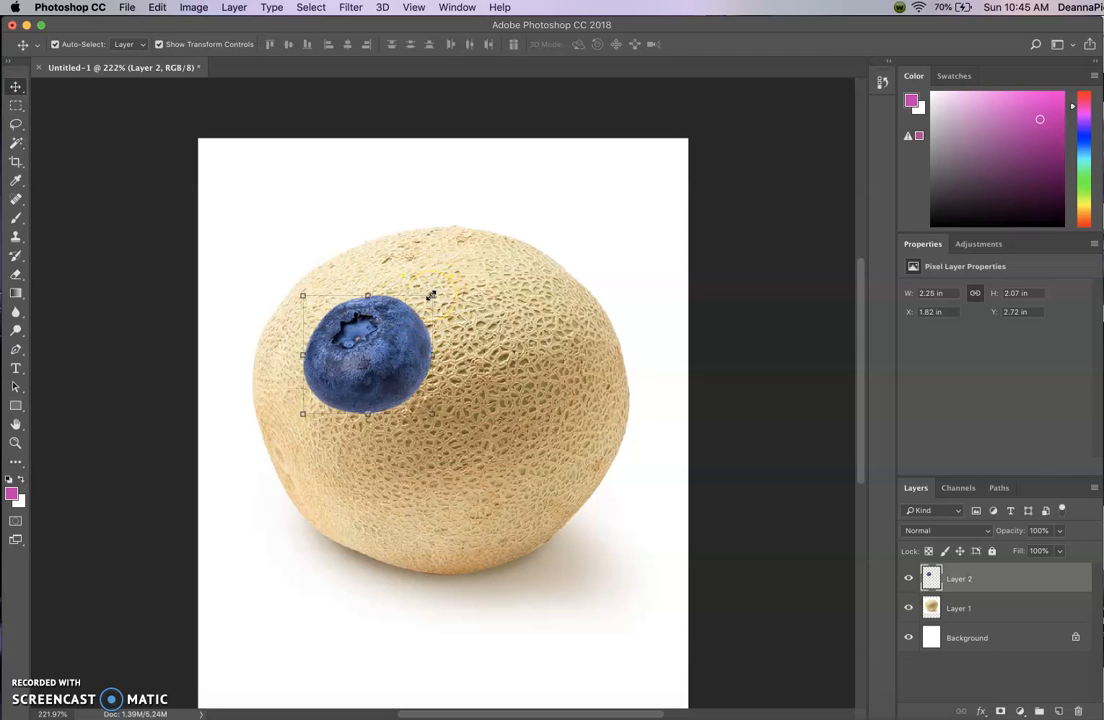
- Try resizing the blueberry freely without keeping its proportions, and undo the distortion
mouse_move(430, 295)
mouse_down()
mouse_move(403, 332)
mouse_move(330, 239)
mouse_move(414, 435)
mouse_move(434, 301)
mouse_move(480, 264)
mouse_move(488, 316)
mouse_move(441, 311)
mouse_up()
click(157, 7)
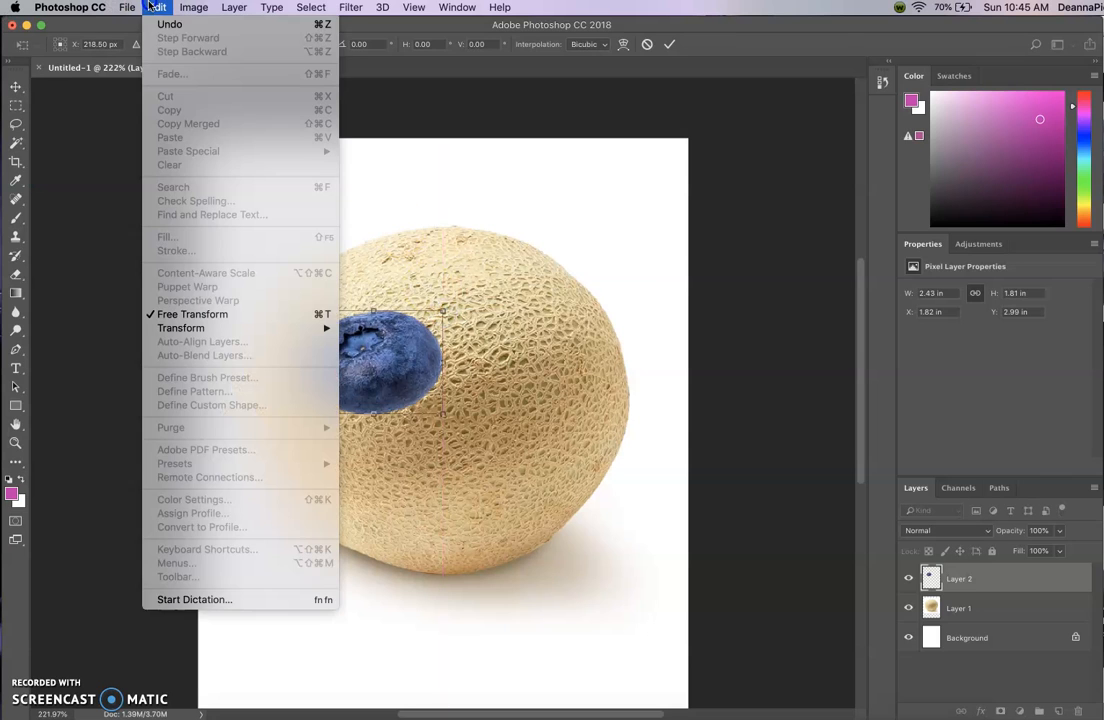
click(155, 21)
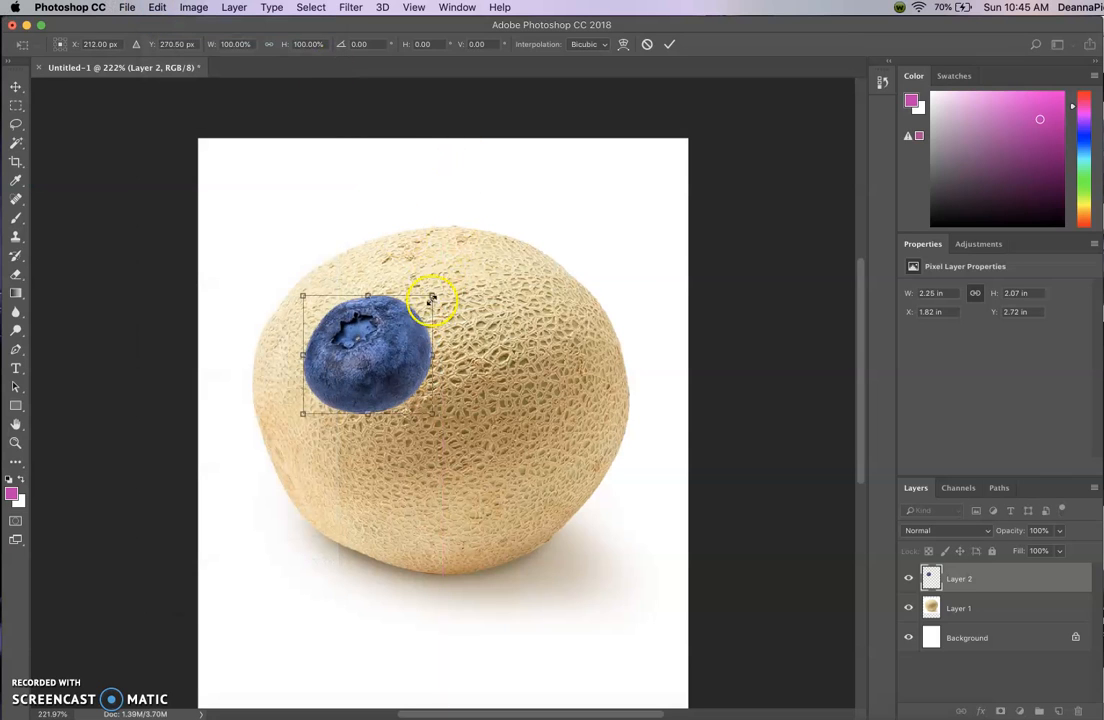
- Scale the blueberry proportionally to about 71%, place it at about X 2.04 in, Y 2.88 in as the left eye, and commit the transformation
drag(432, 294, 390, 321)
drag(370, 370, 385, 348)
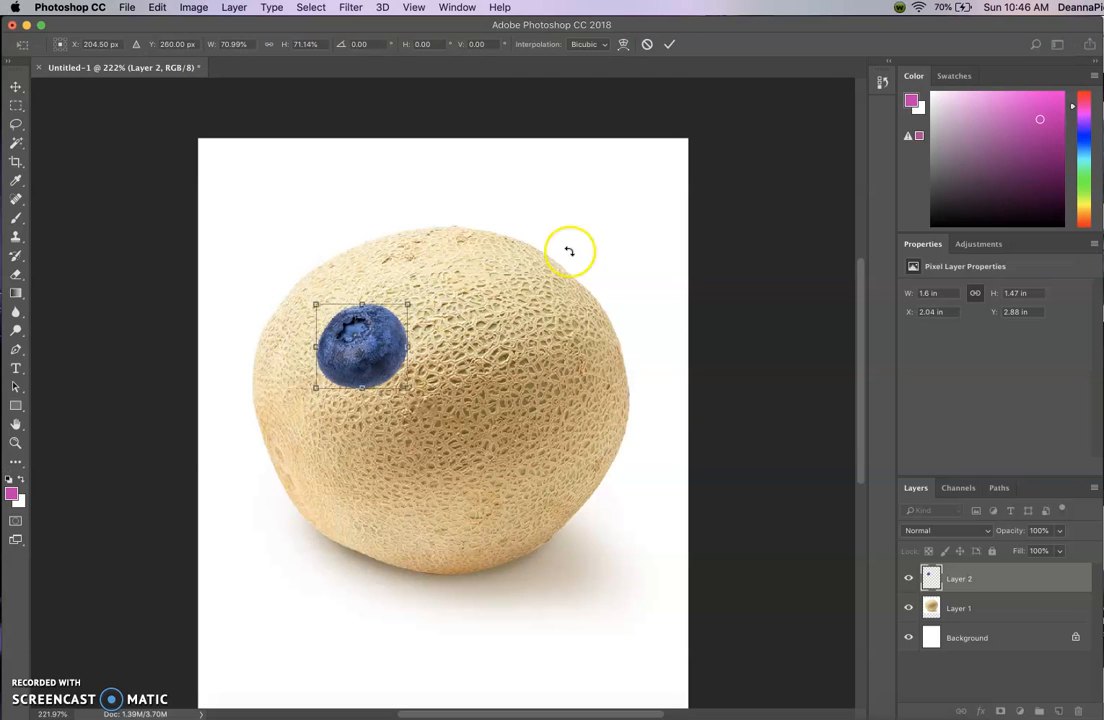
click(669, 45)
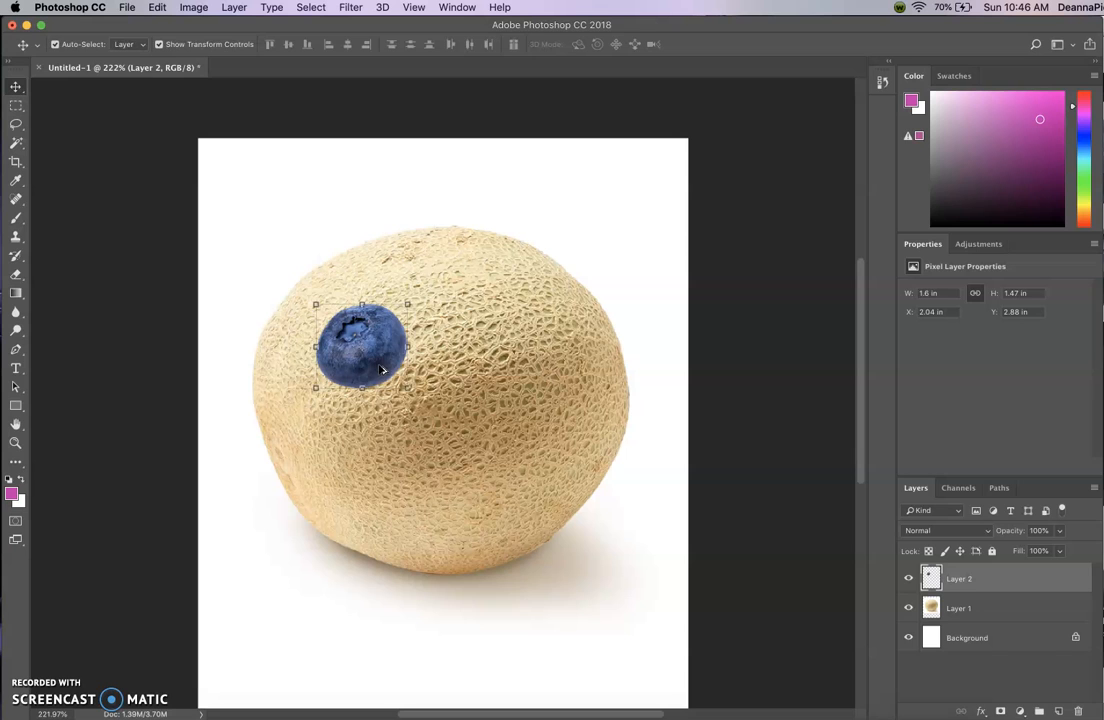
- Duplicate the blueberry horizontally as the right eye at about X 4.58 in, Y 2.88 in, and deselect the layers
drag(384, 369, 527, 379)
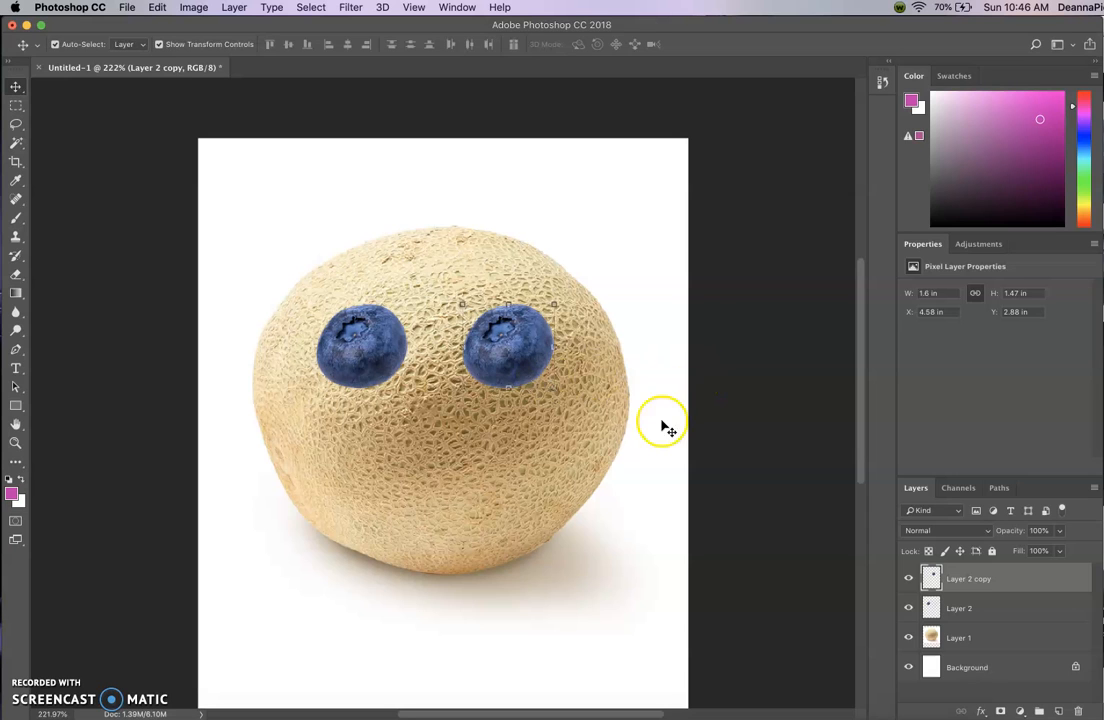
click(720, 425)
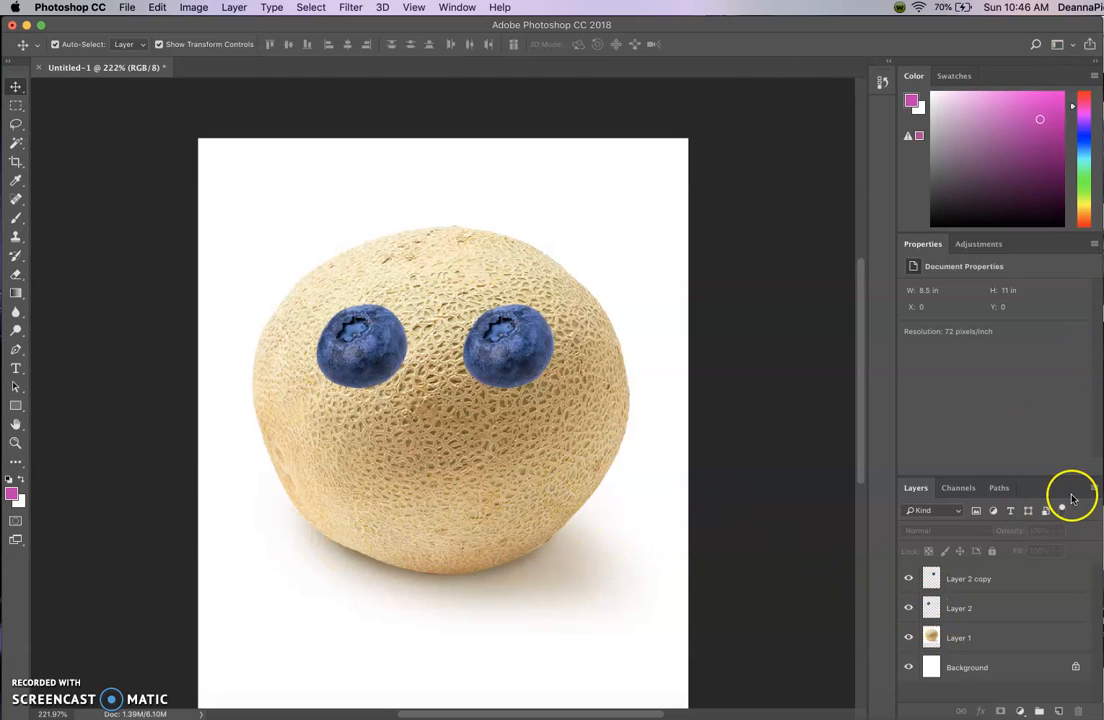
- Switch to Chrome and search Google Images for "carrot"
key(super+Tab)
scroll(302, 343, up, 5)
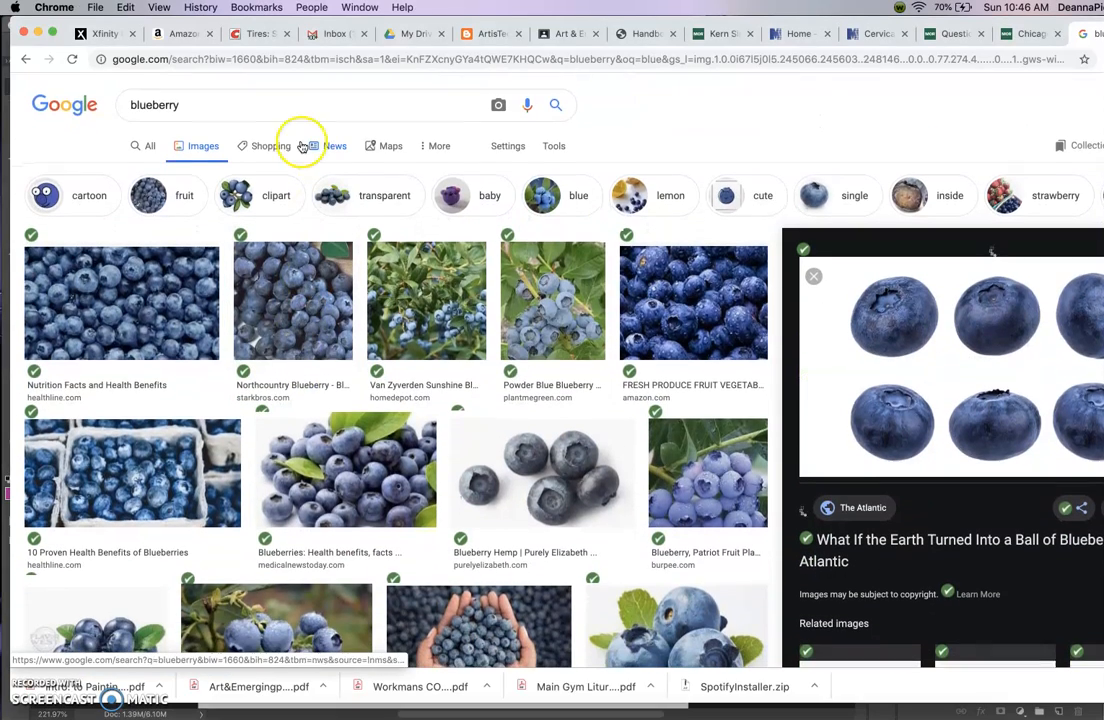
double_click(200, 97)
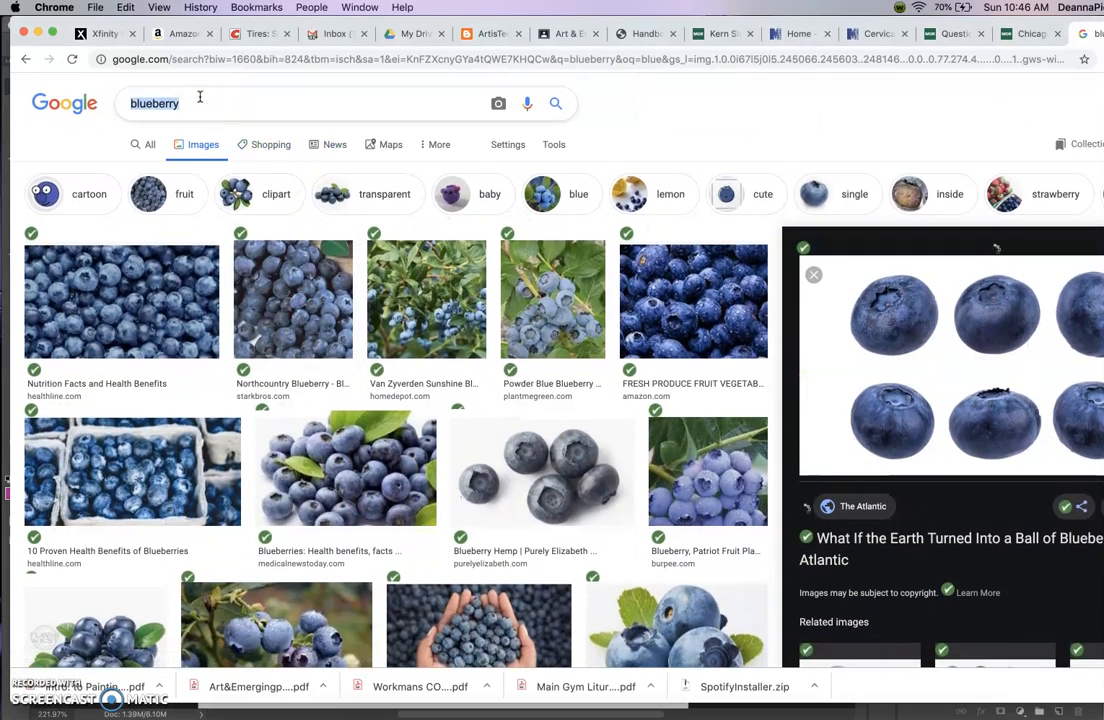
text(carr)
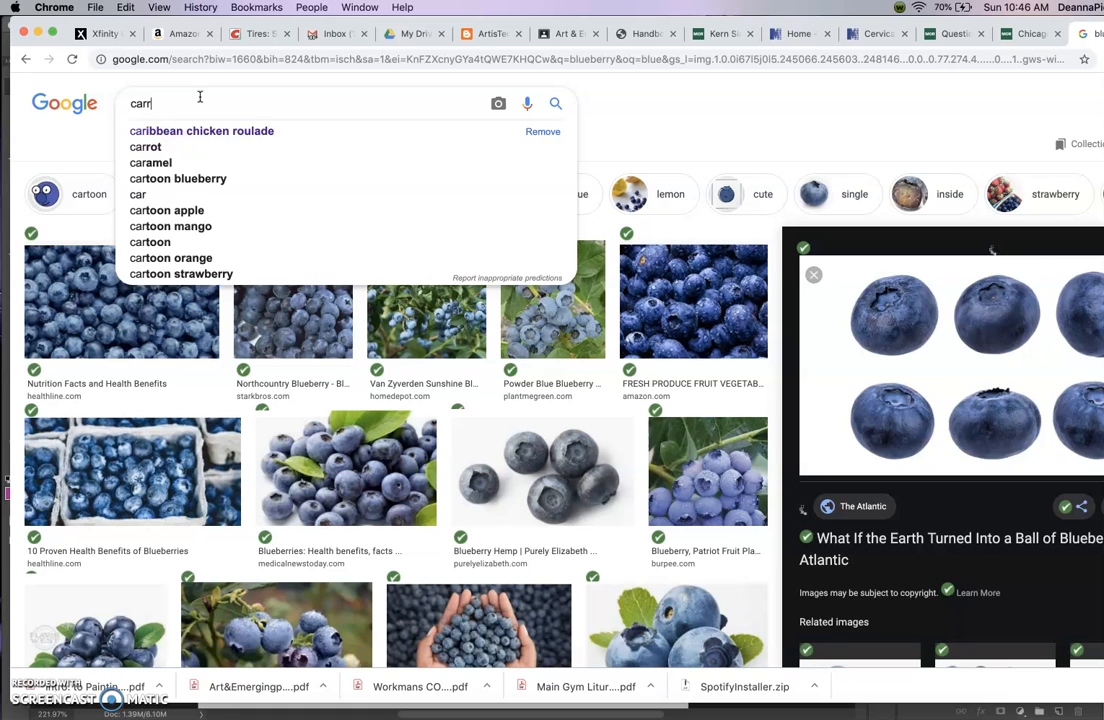
text(ot)
key(Return)
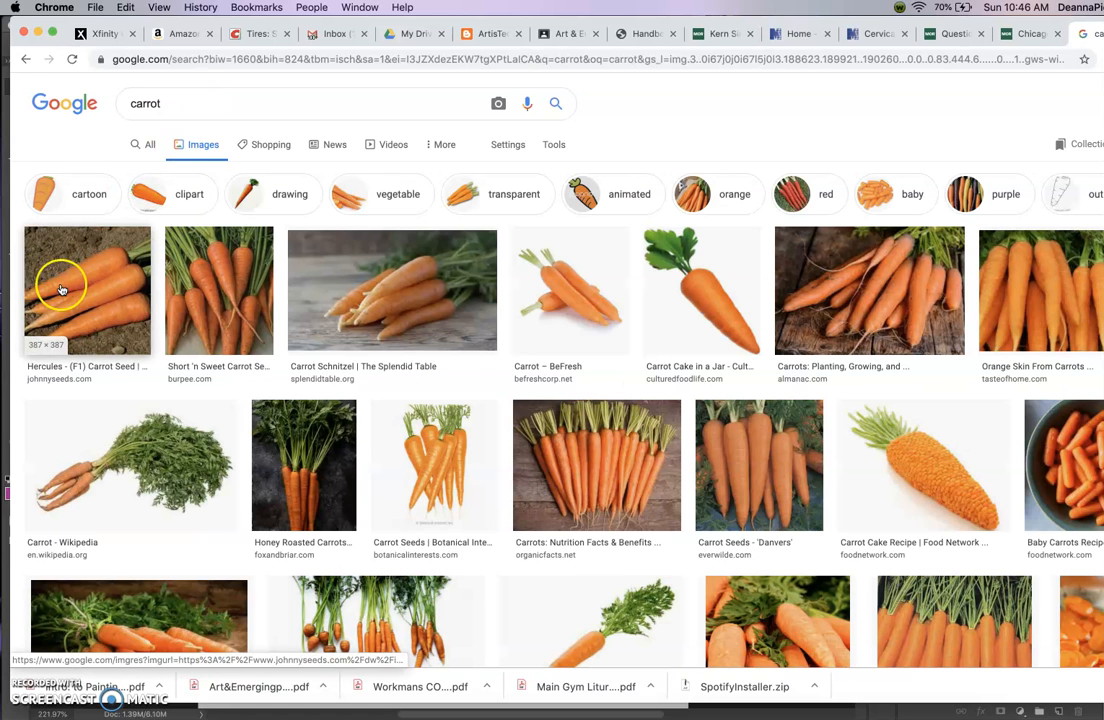
- Browse the carrot images and open the preview of the single leafy carrot from medcitynews.com
scroll(265, 348, down, 1)
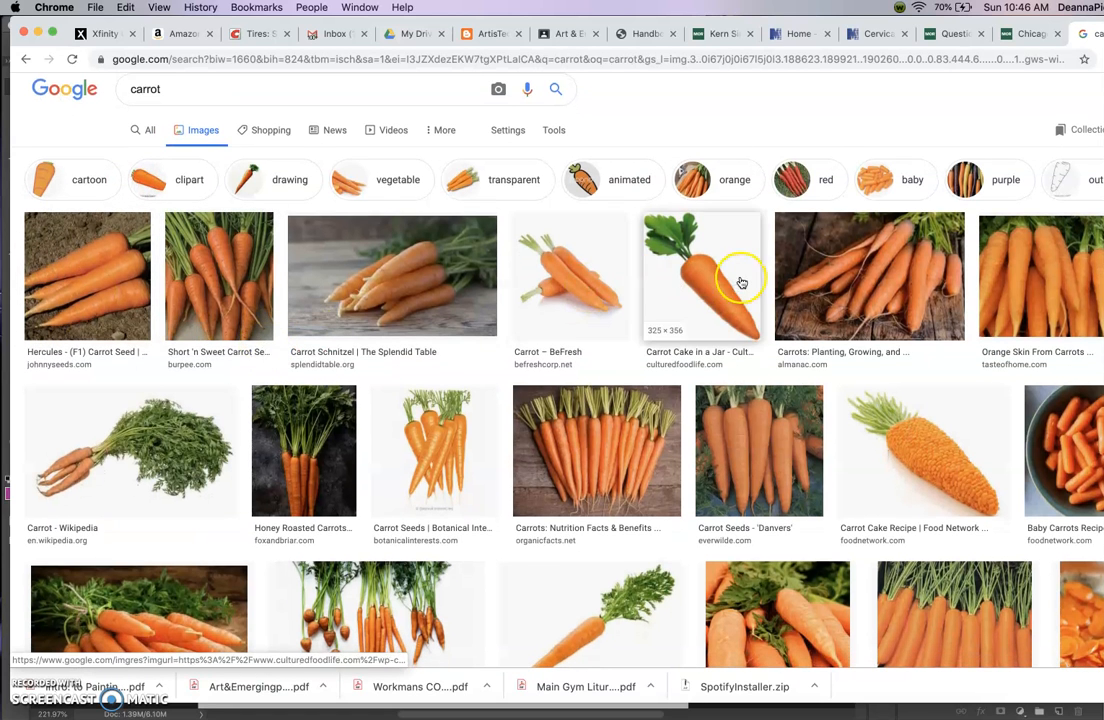
scroll(634, 366, down, 4)
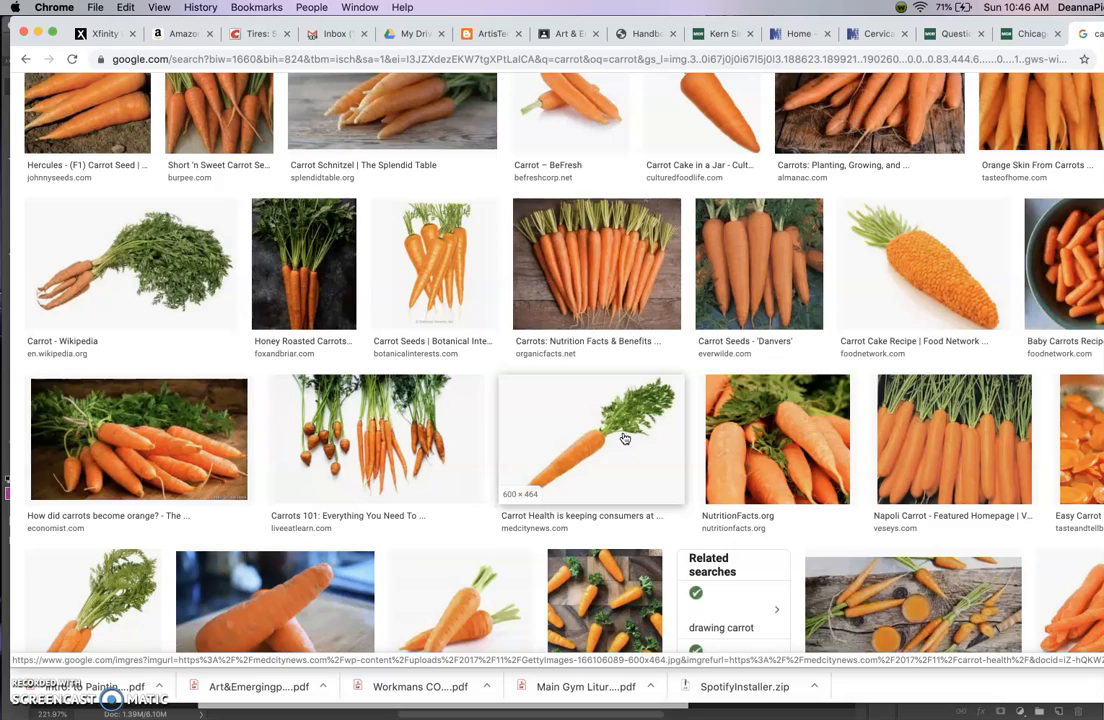
click(624, 439)
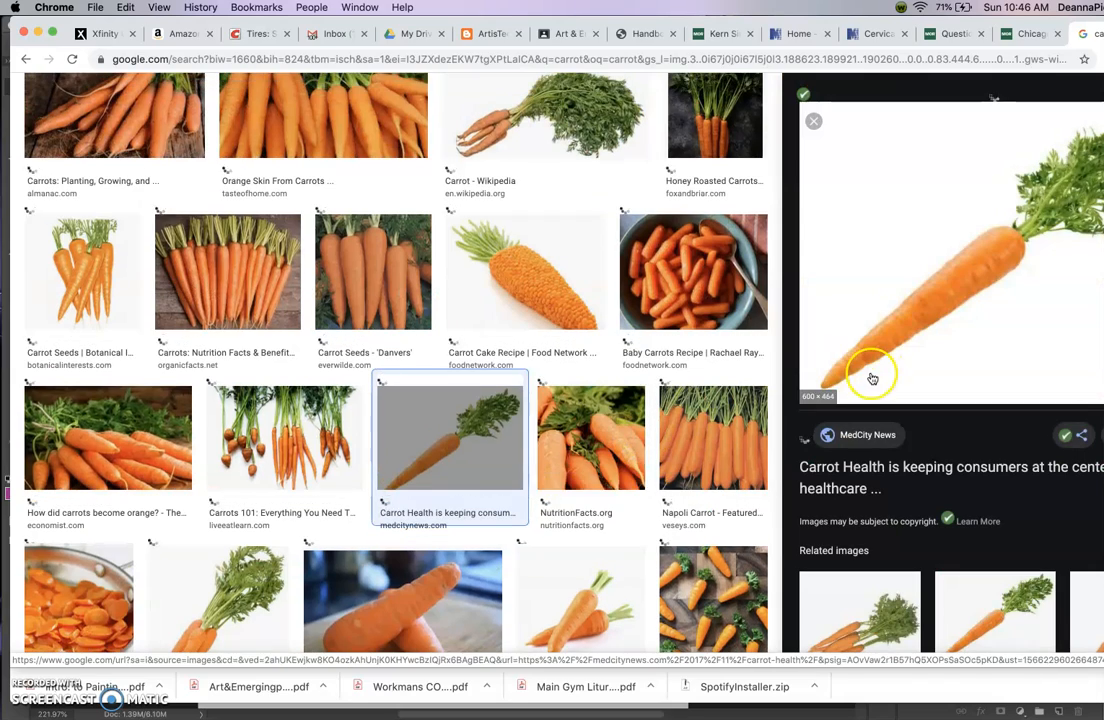
- Search Google Images for "banana" and open the preview of the single banana from walmart.com
scroll(461, 422, up, 8)
double_click(178, 108)
text(banana)
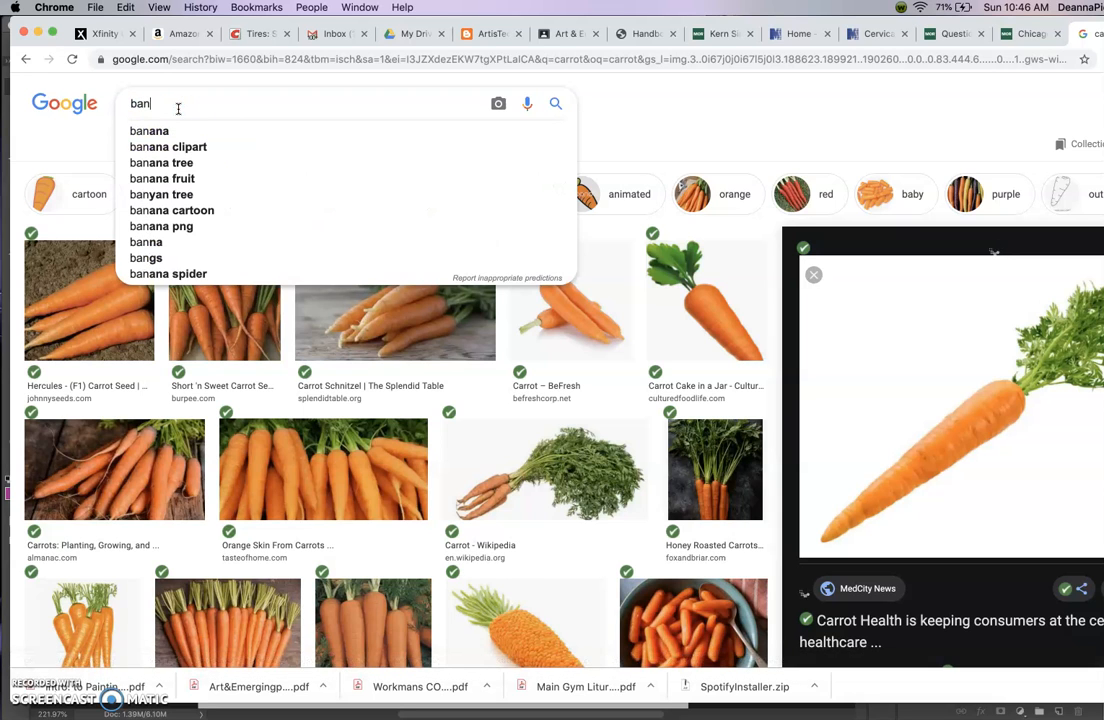
key(Return)
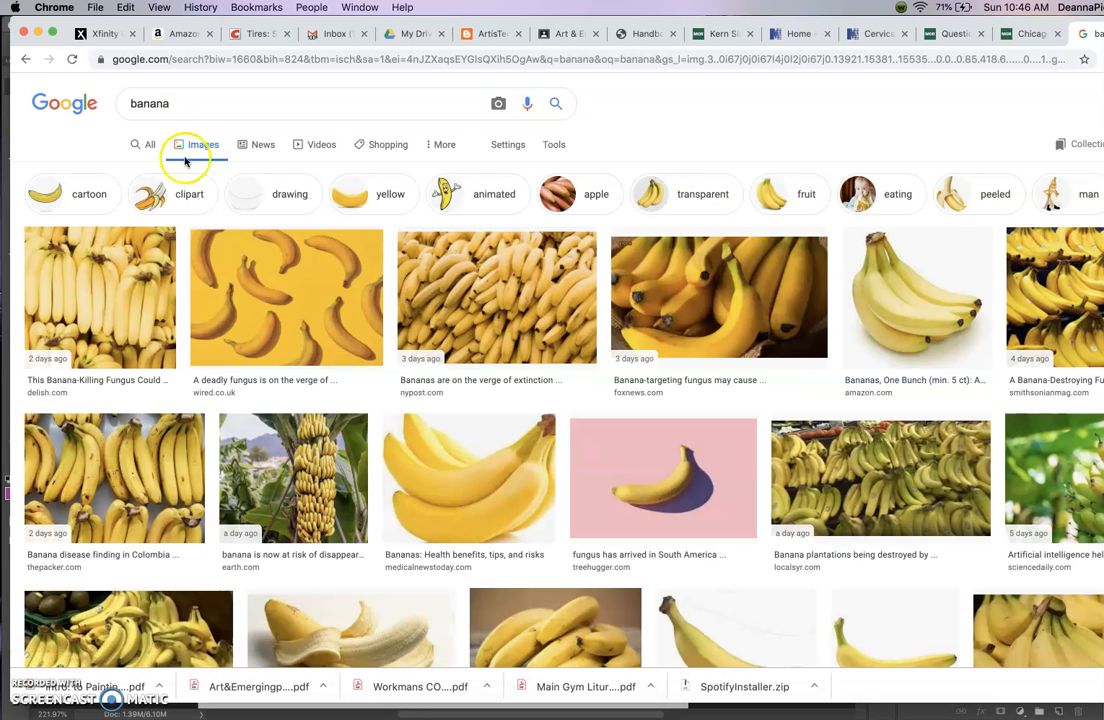
scroll(217, 380, down, 3)
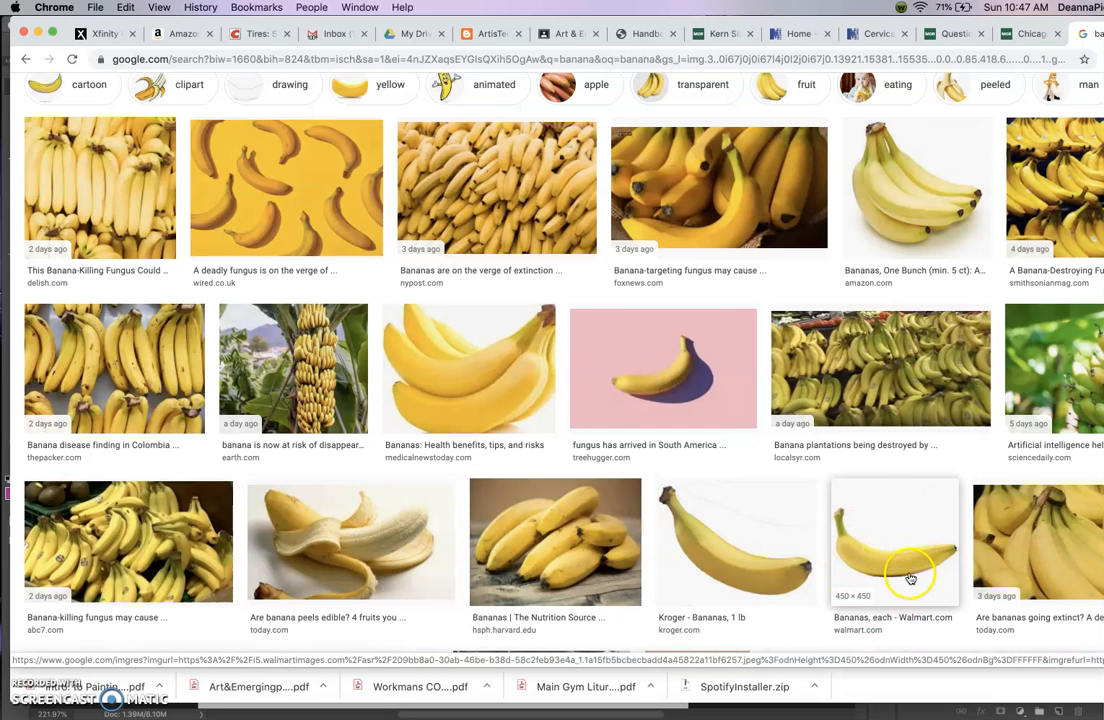
click(910, 578)
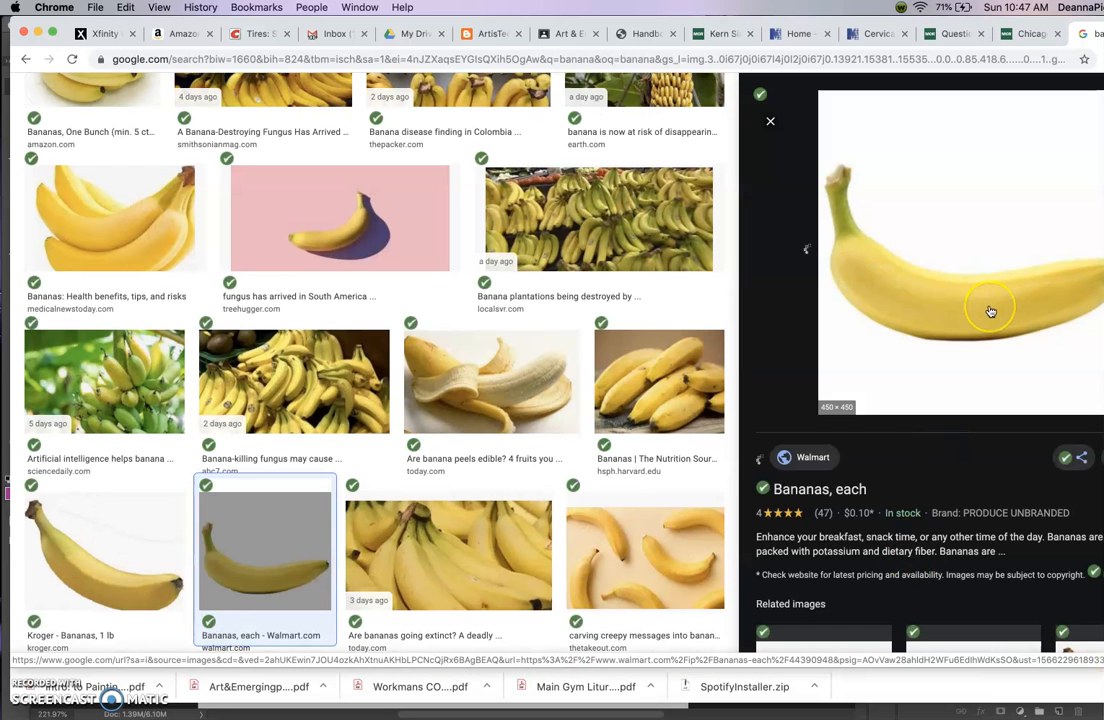
- Copy the previewed banana image and paste it into the fruit face document in Photoshop
right_click(990, 312)
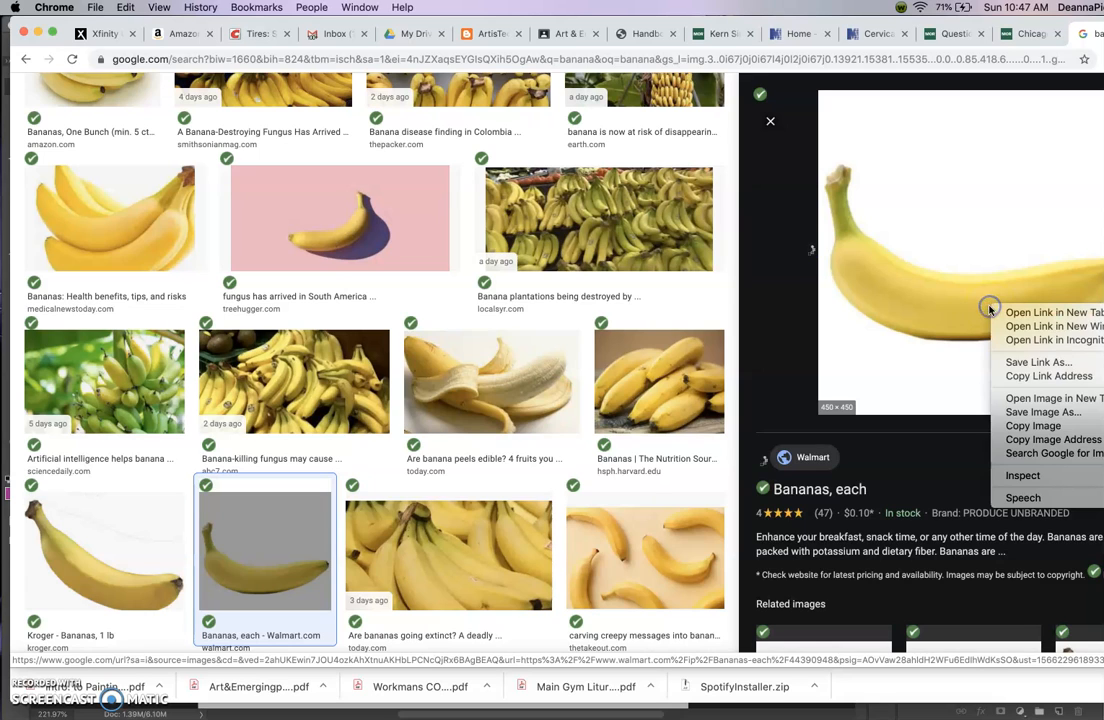
click(1030, 424)
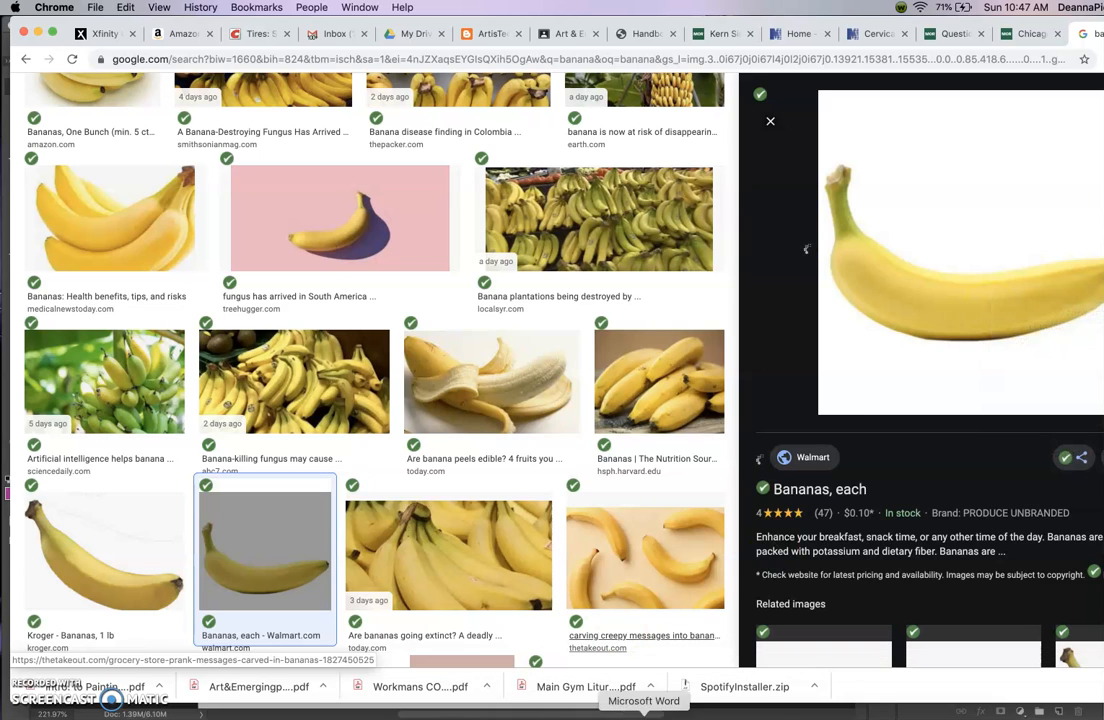
click(753, 714)
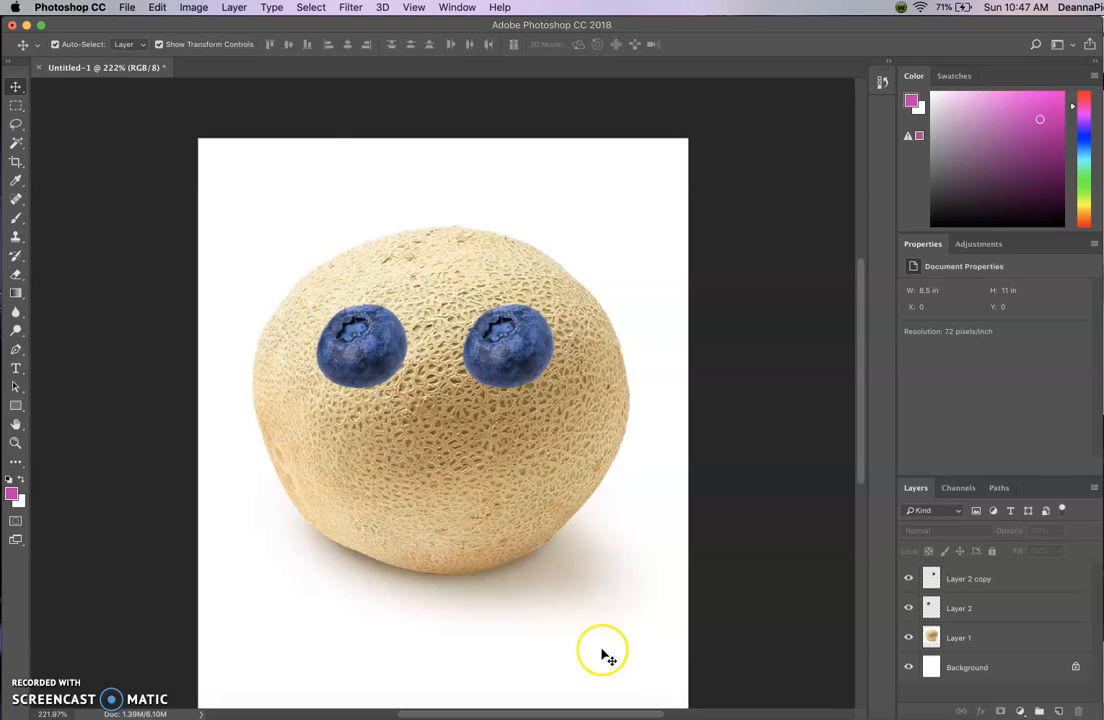
click(157, 8)
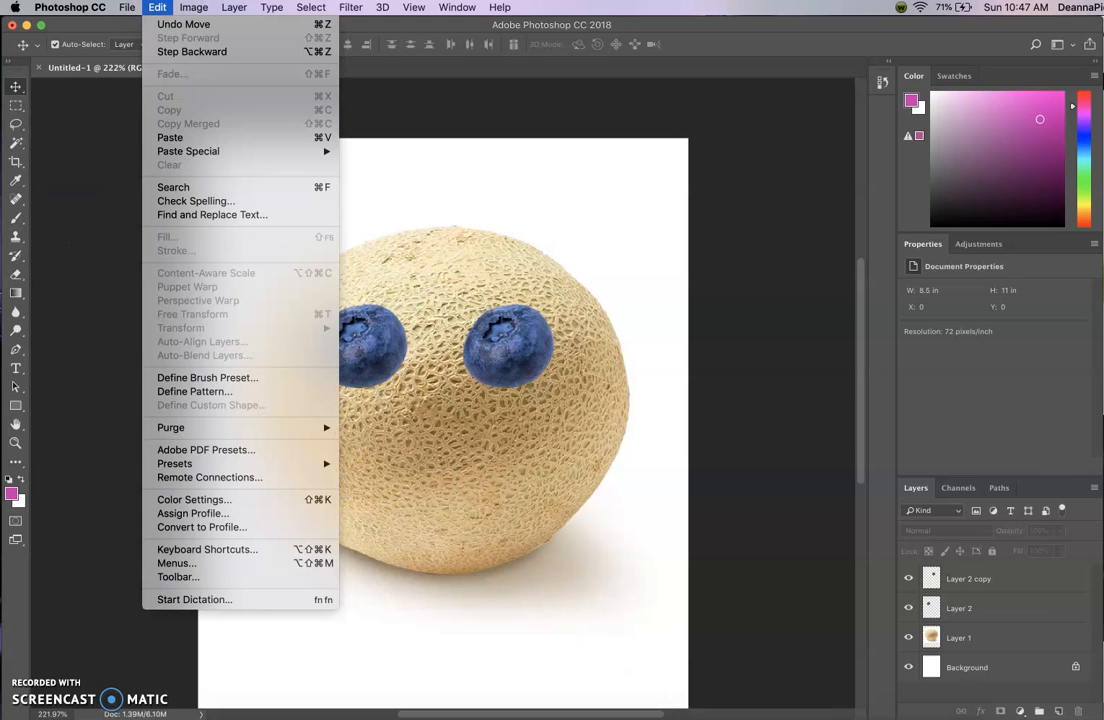
click(260, 138)
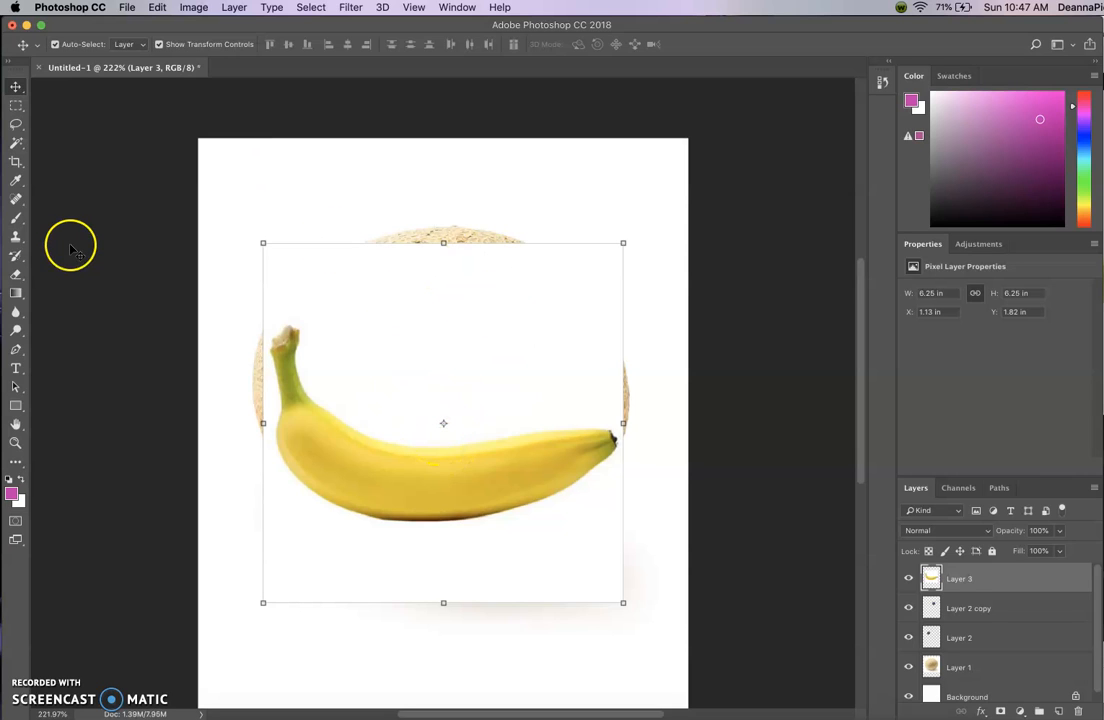
- Remove the white background around the banana with the Magic Wand tool at tolerance 32, and clear the selection
click(16, 143)
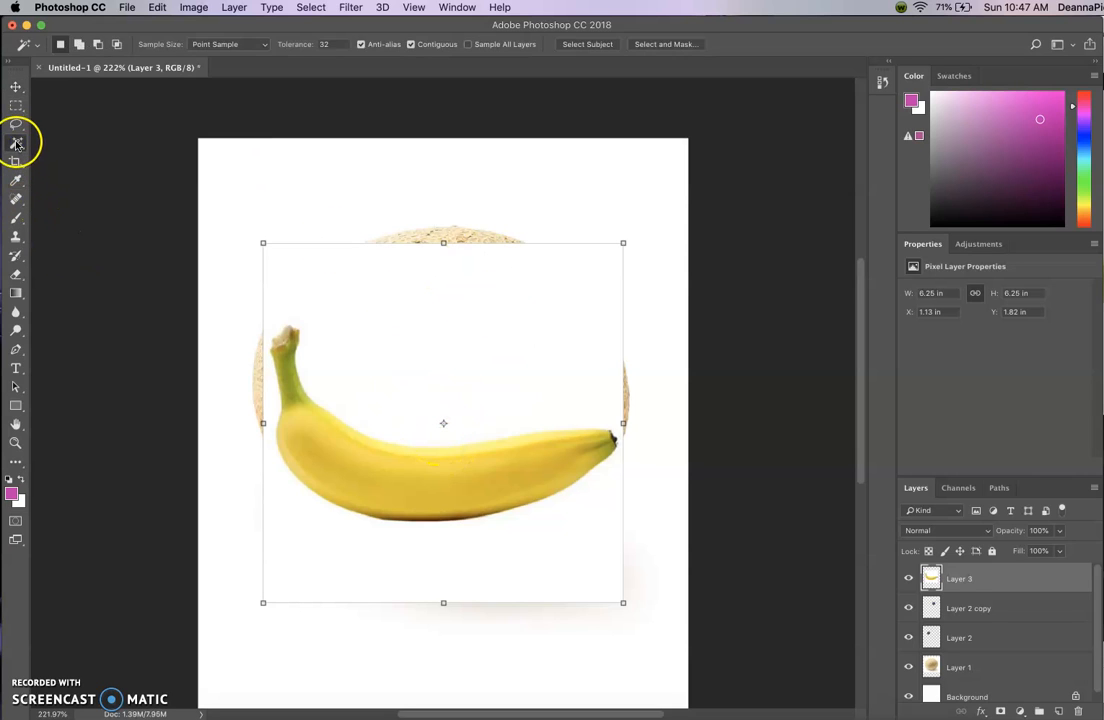
click(428, 344)
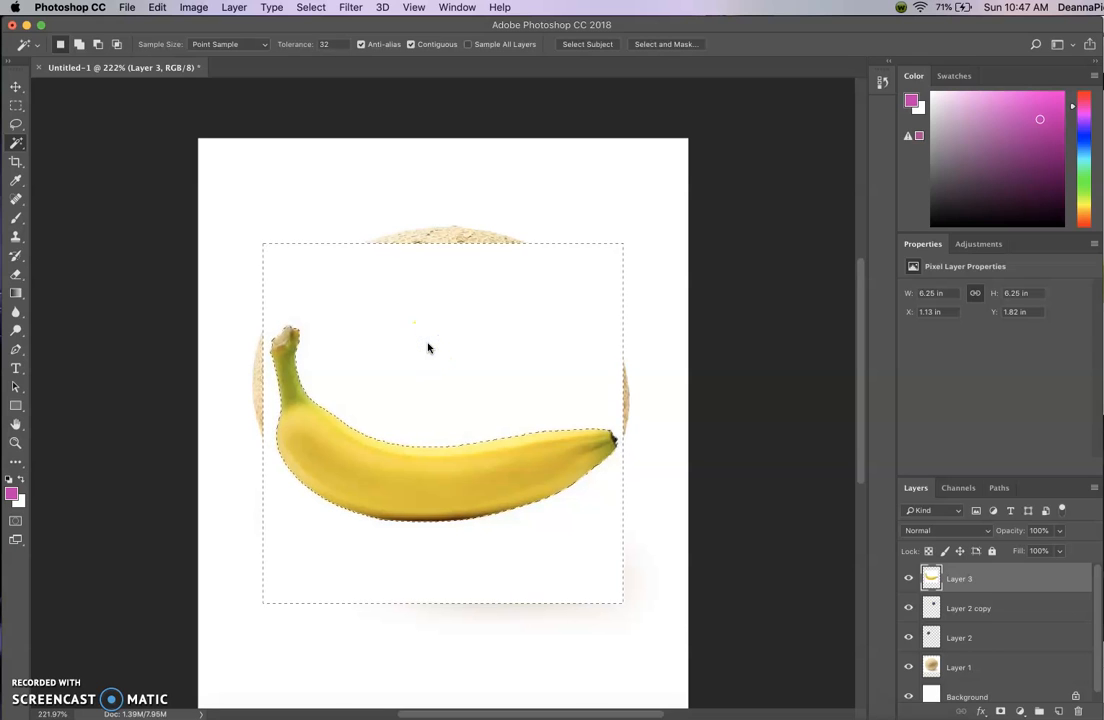
key(Delete)
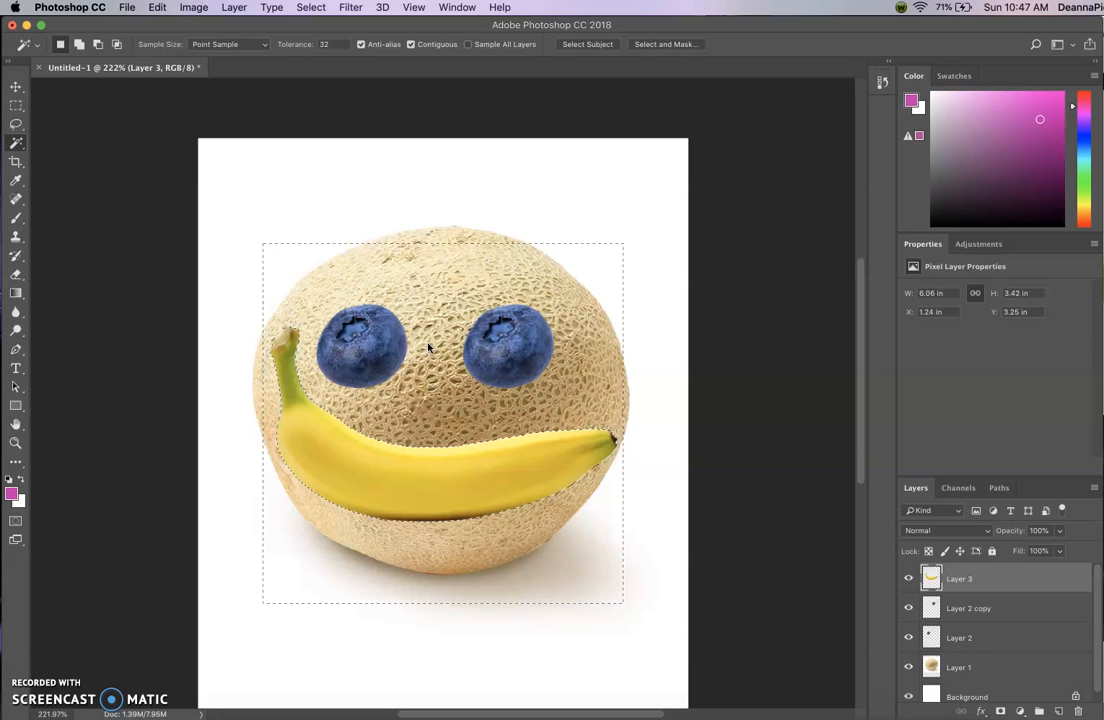
click(310, 8)
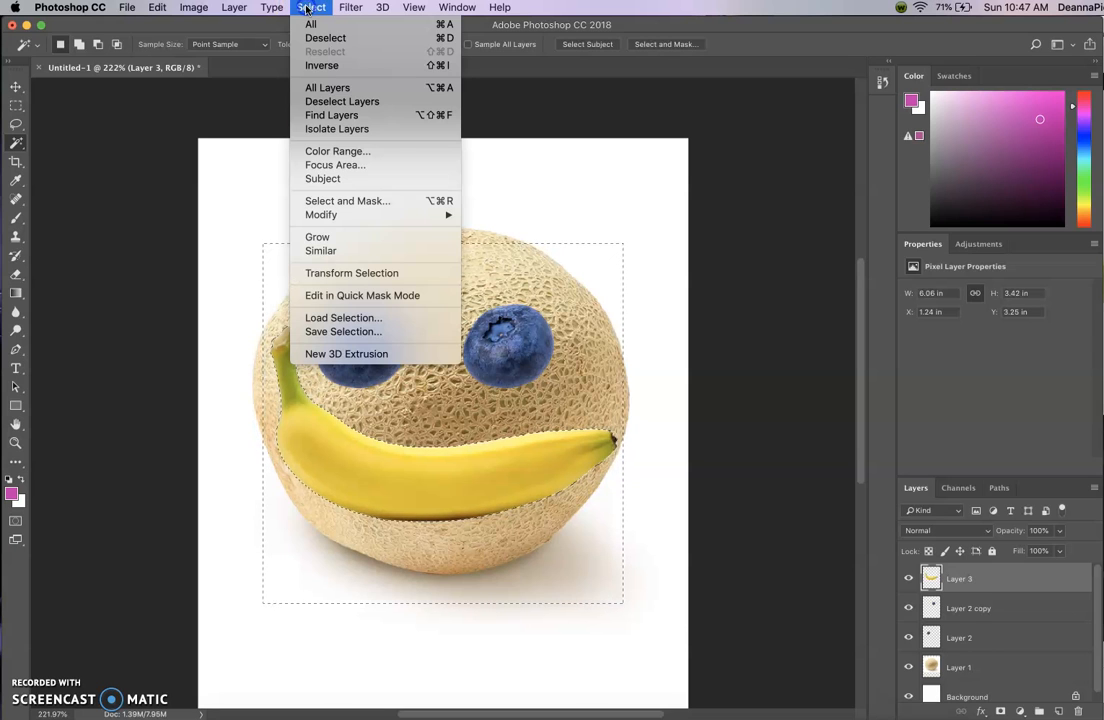
- Move the banana slightly down the cantaloupe and scale it proportionally to about 70%, committing the transformation
click(16, 87)
drag(414, 467, 421, 488)
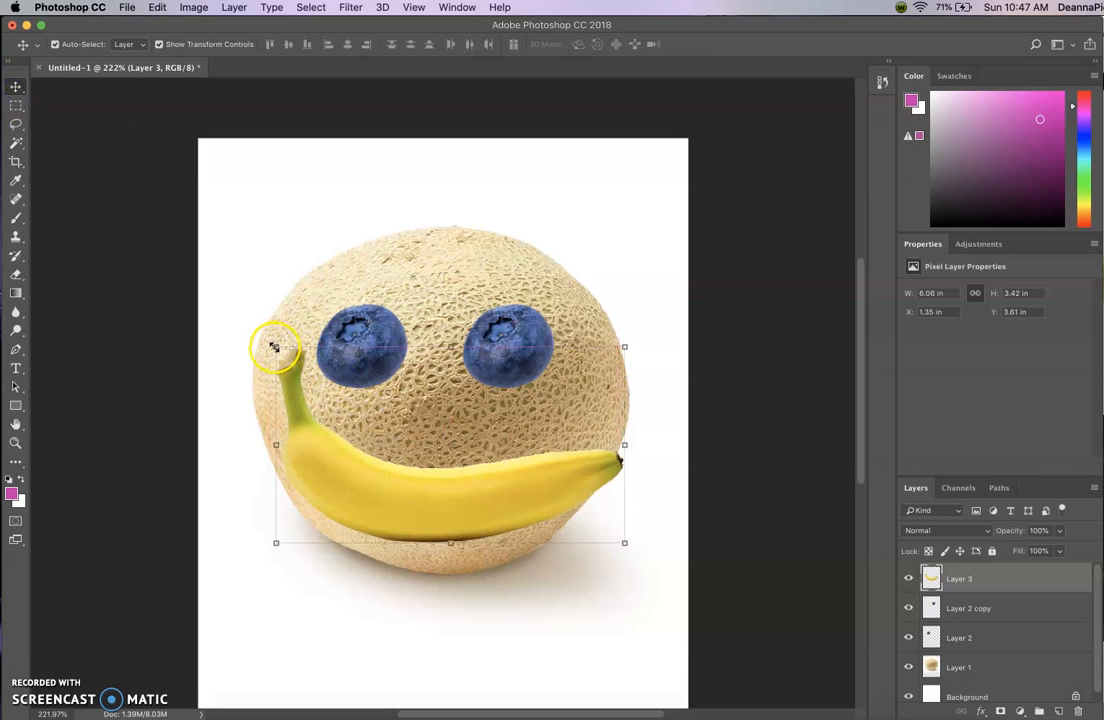
drag(274, 346, 372, 416)
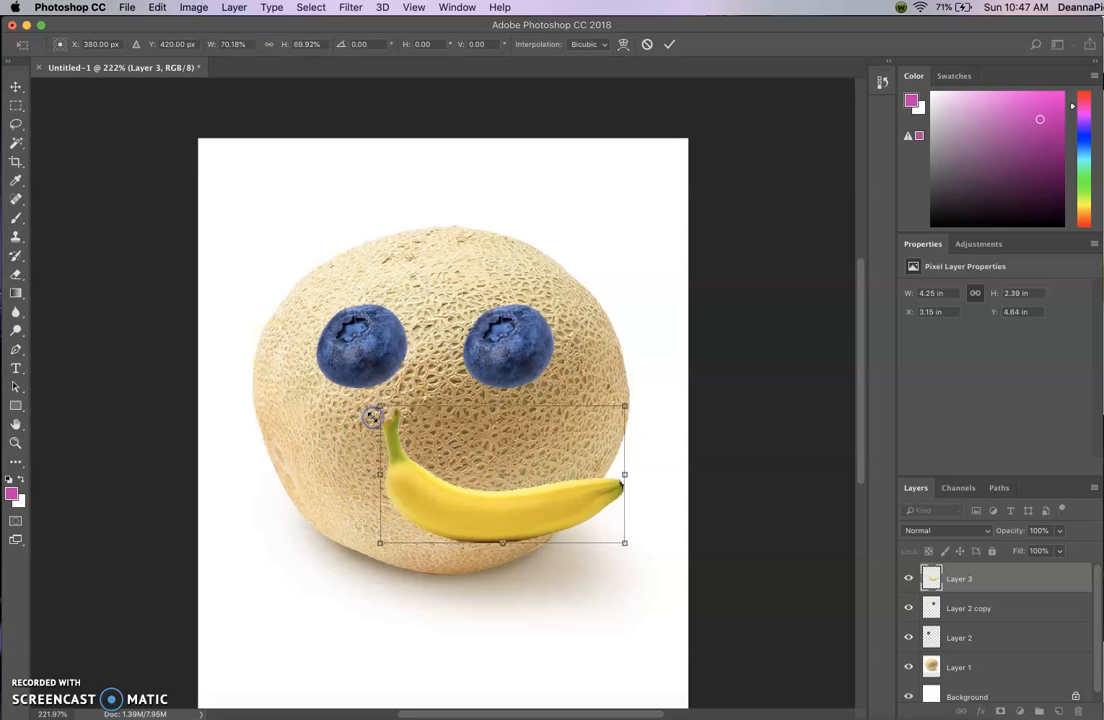
double_click(527, 508)
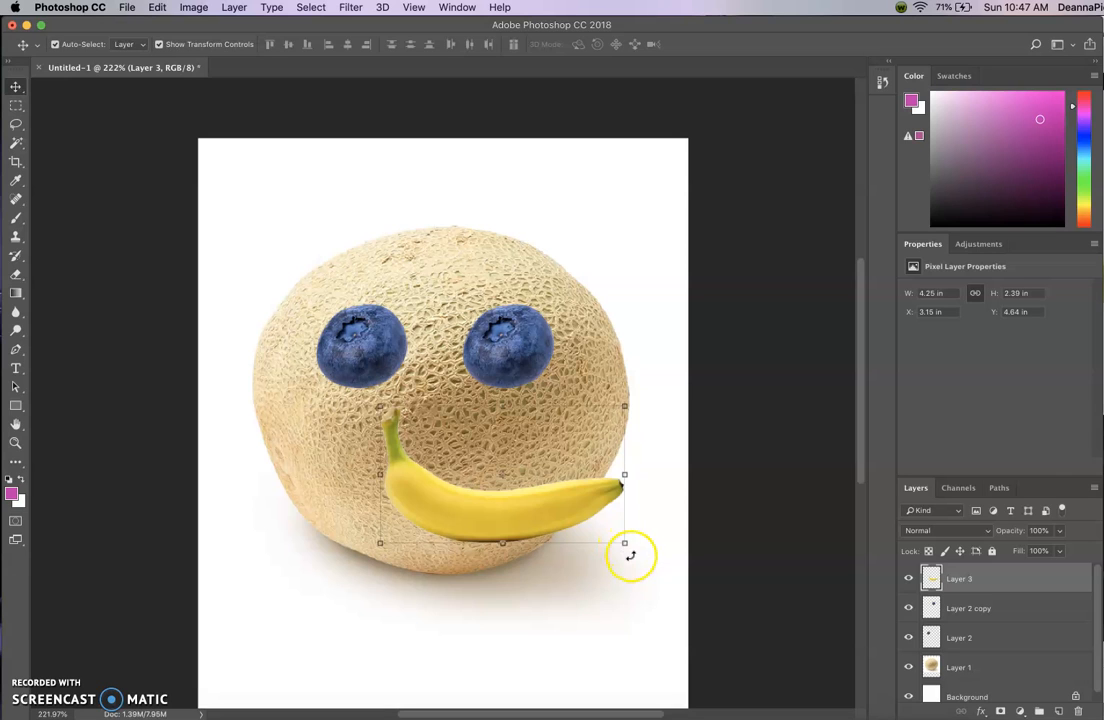
- Rotate the banana about 9° counter-clockwise and place it as the mouth at about X 2.33 in, Y 4.74 in
drag(633, 555, 647, 535)
drag(522, 510, 501, 500)
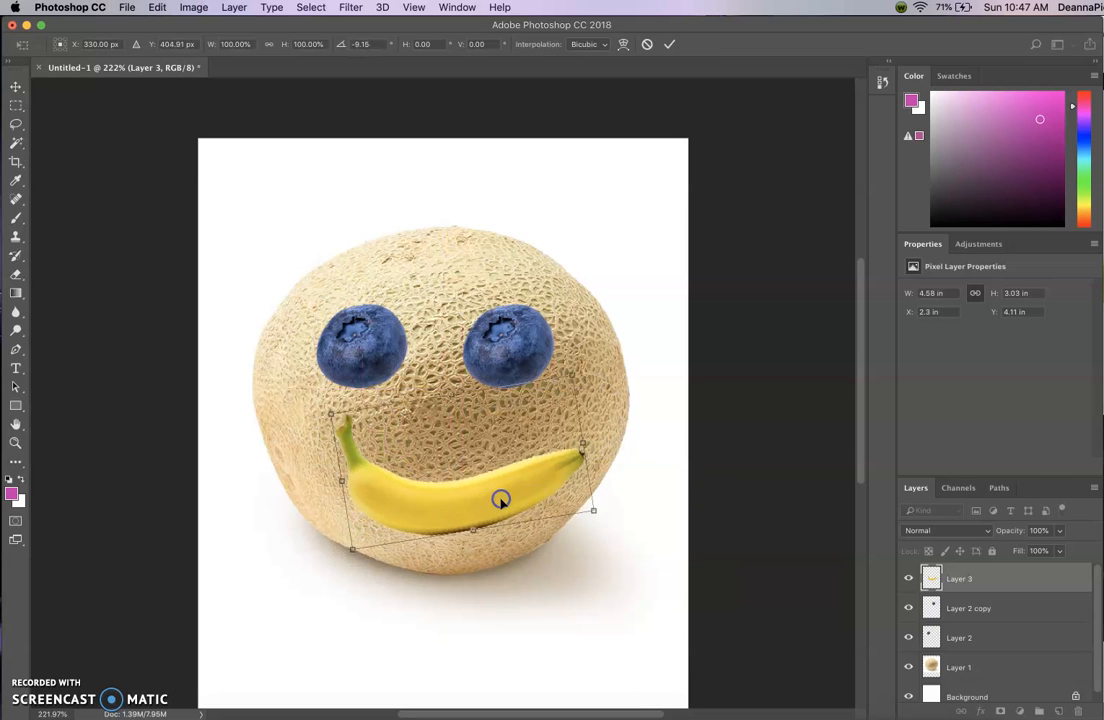
key(Return)
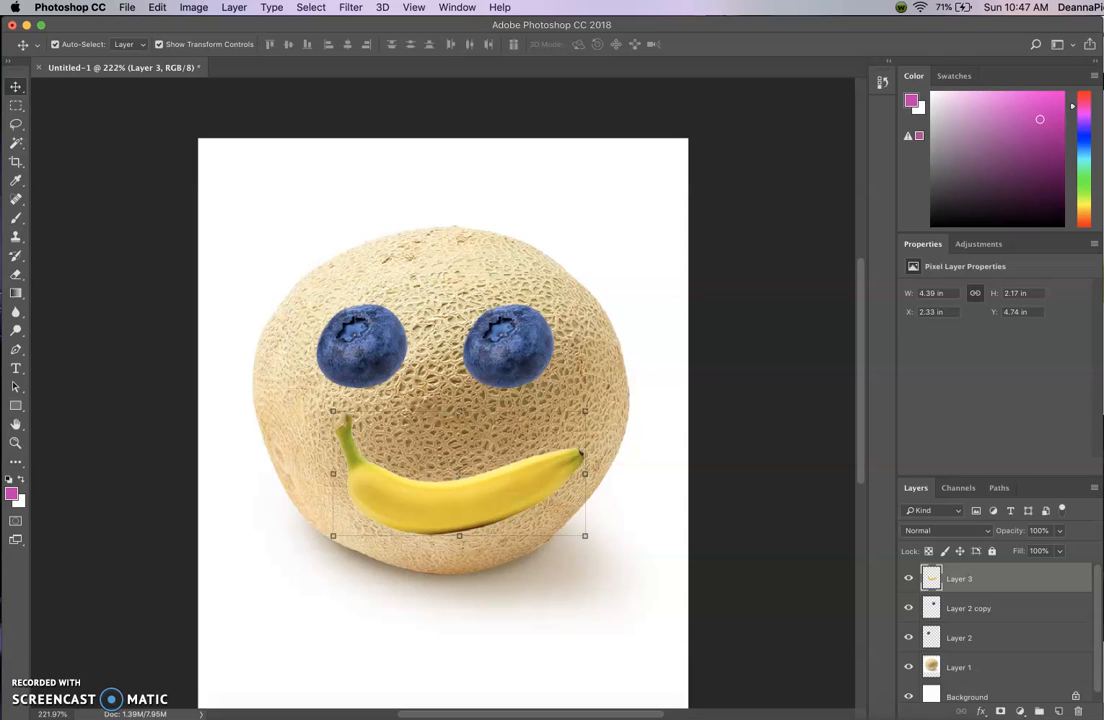
click(55, 676)
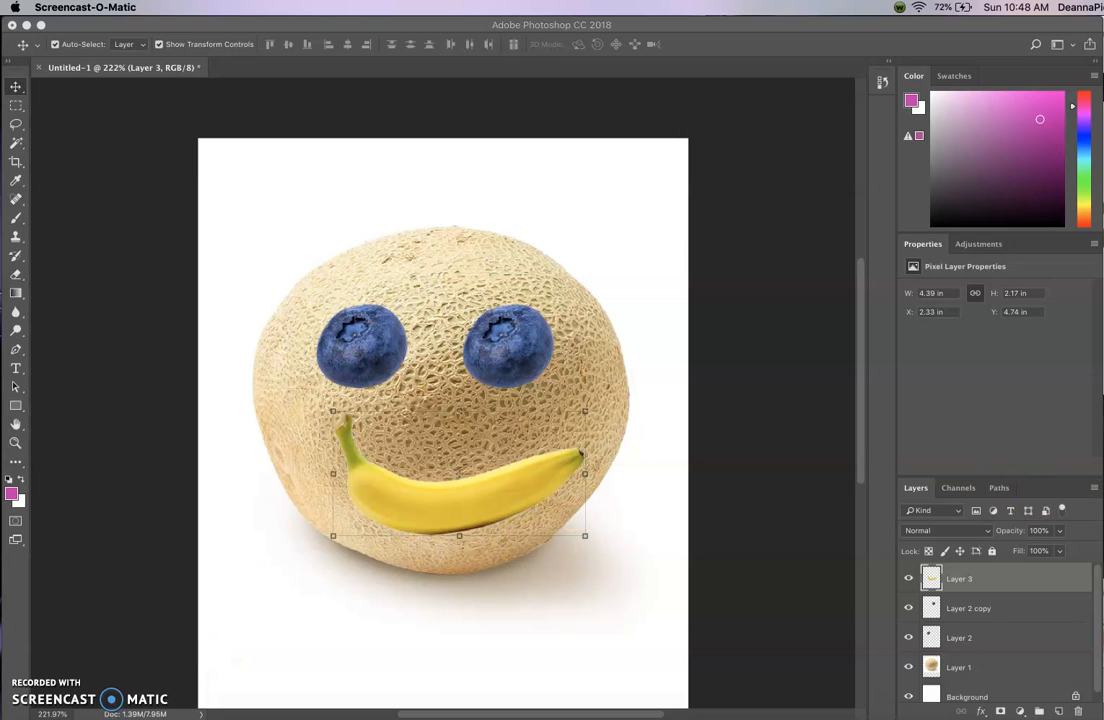
- Copy the previewed strawberry image from Chrome and paste it into the fruit face document in Photoshop
key(super+Tab)
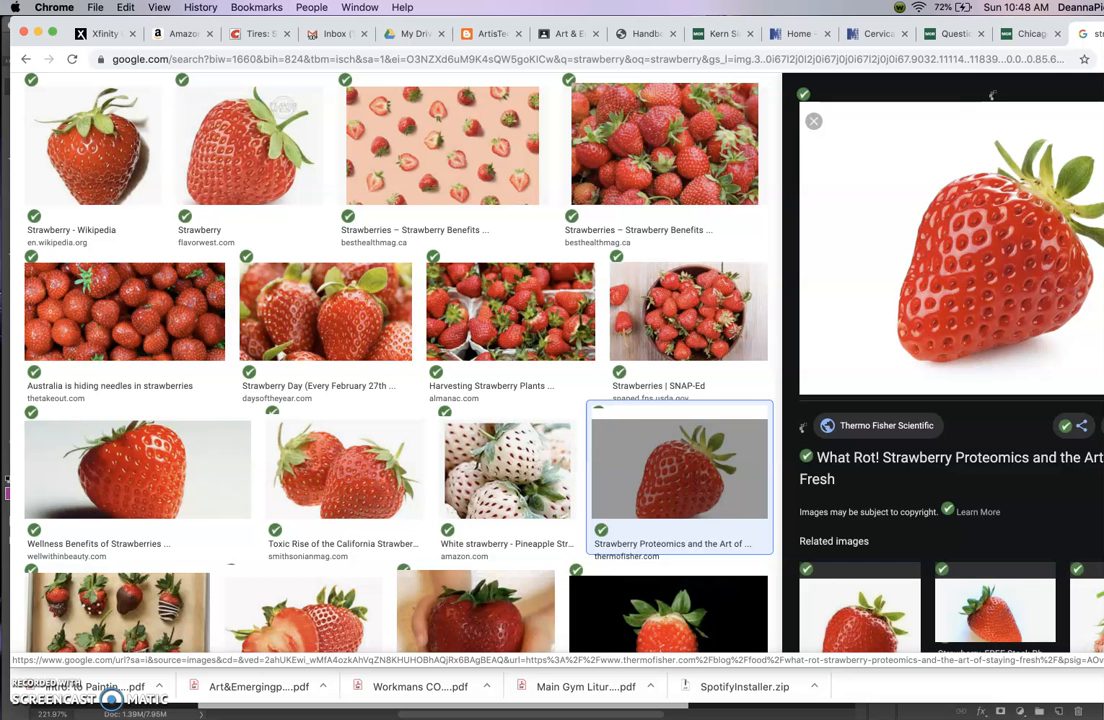
right_click(985, 230)
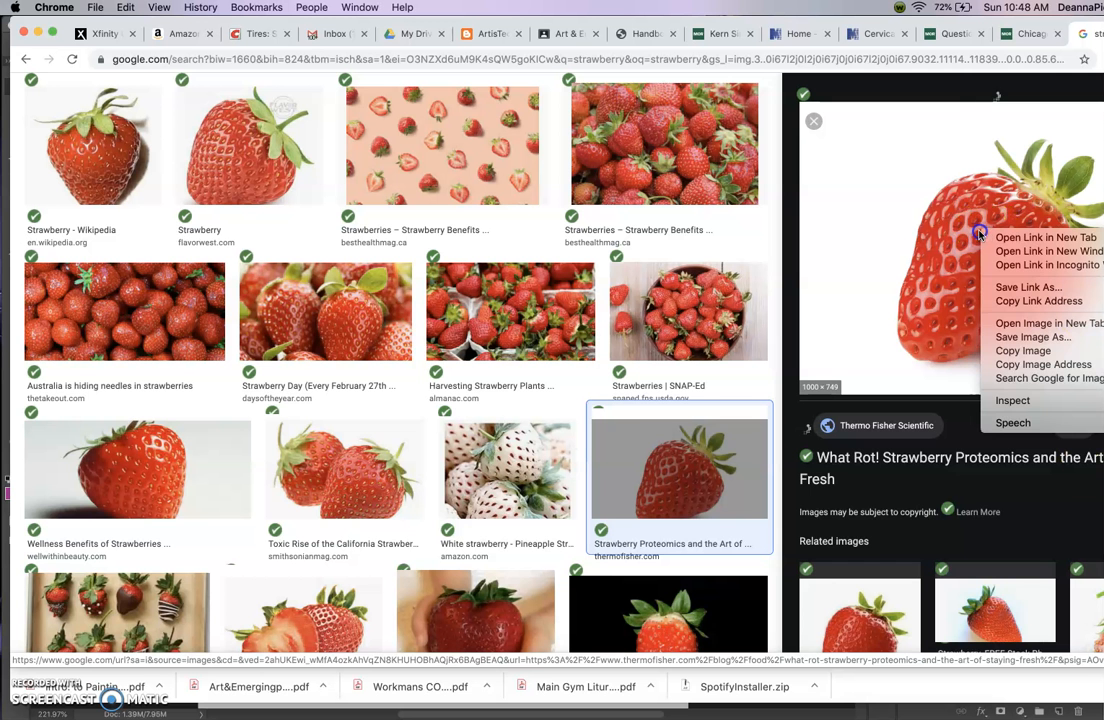
click(1008, 352)
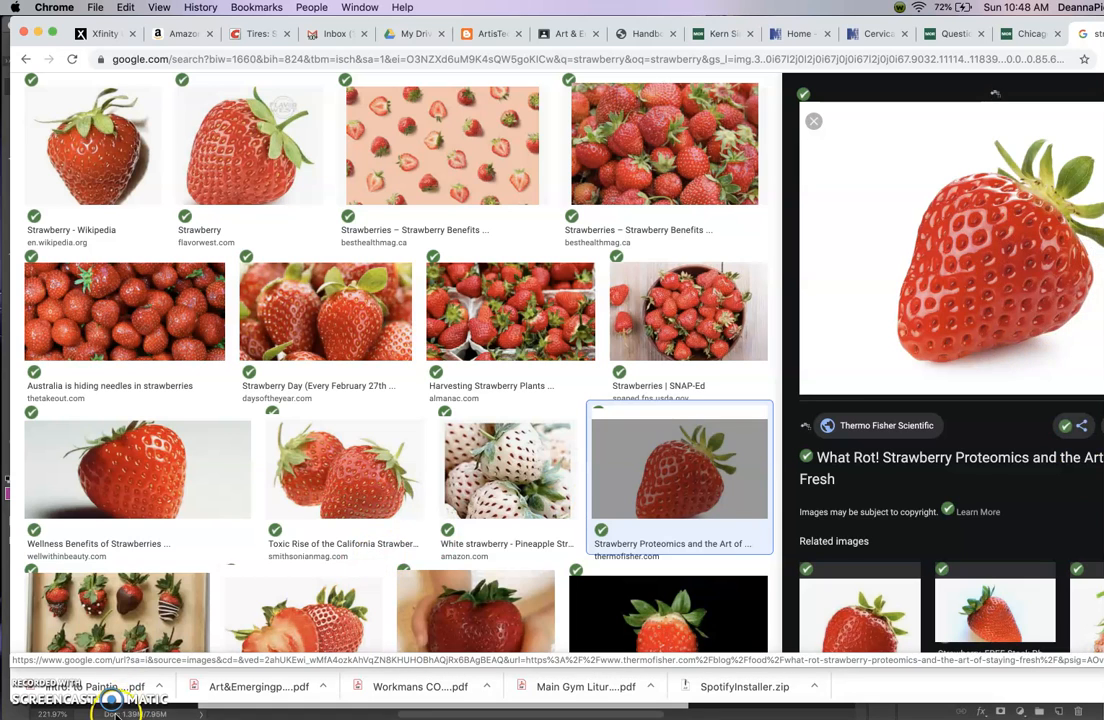
key(super+Tab)
click(157, 7)
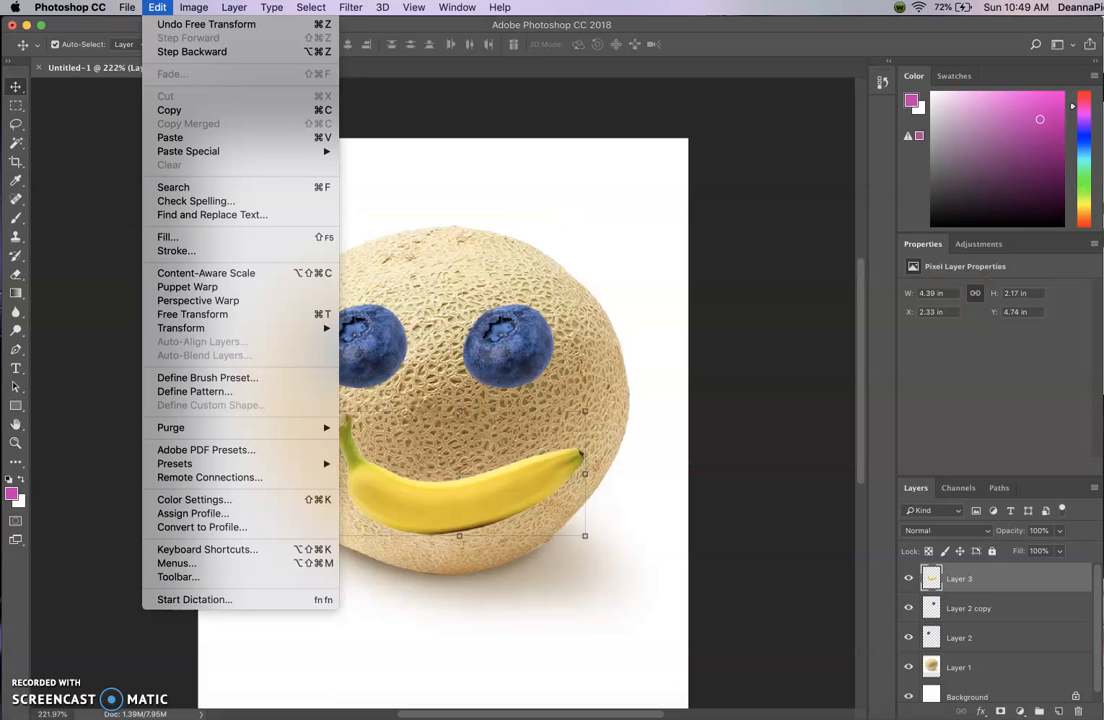
click(168, 138)
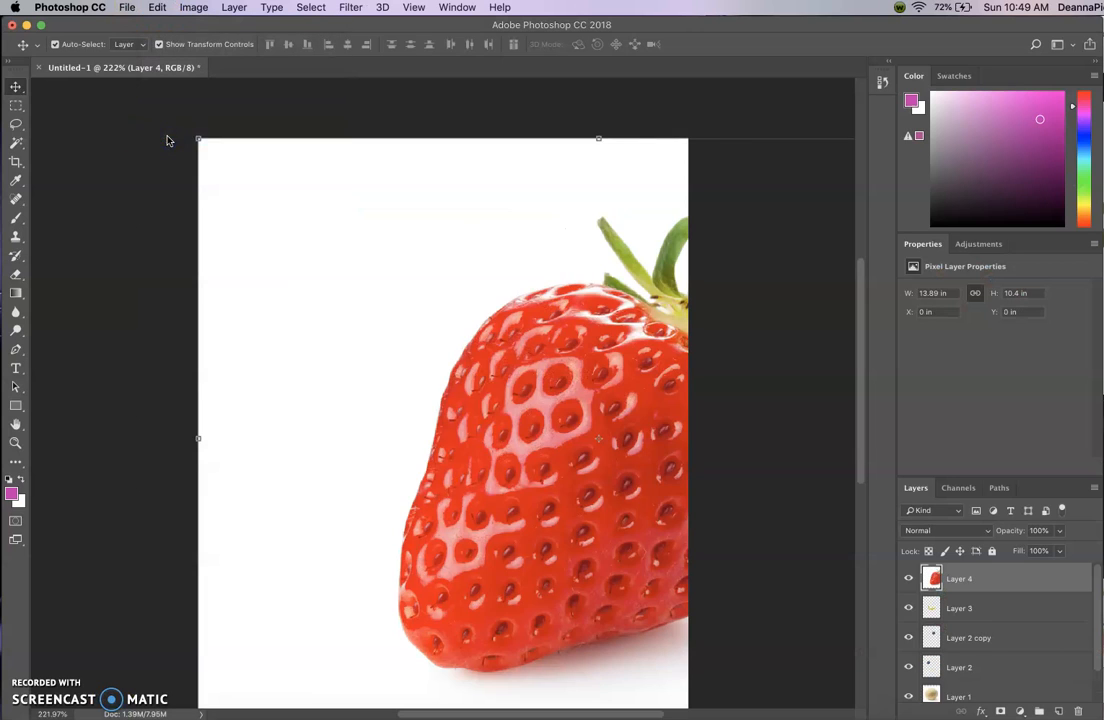
- Scale the strawberry image proportionally to about 41.5% and place it over the face at about X 1.93 in, Y 2.71 in
drag(493, 373, 525, 388)
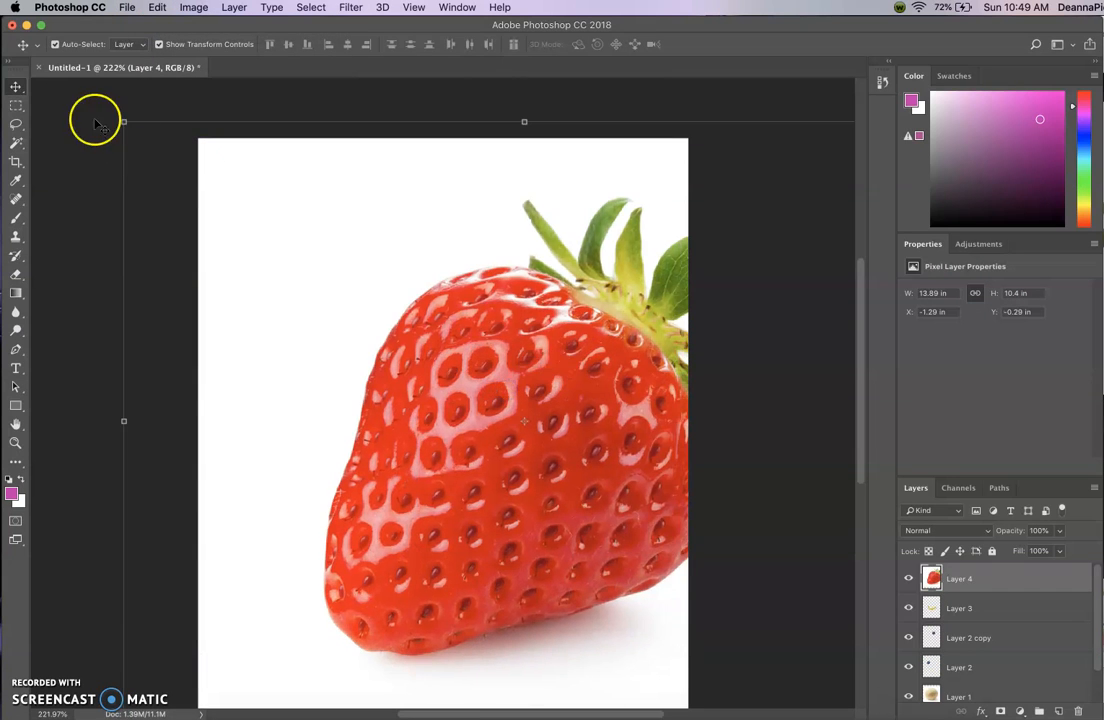
drag(123, 122, 537, 407)
drag(600, 540, 343, 377)
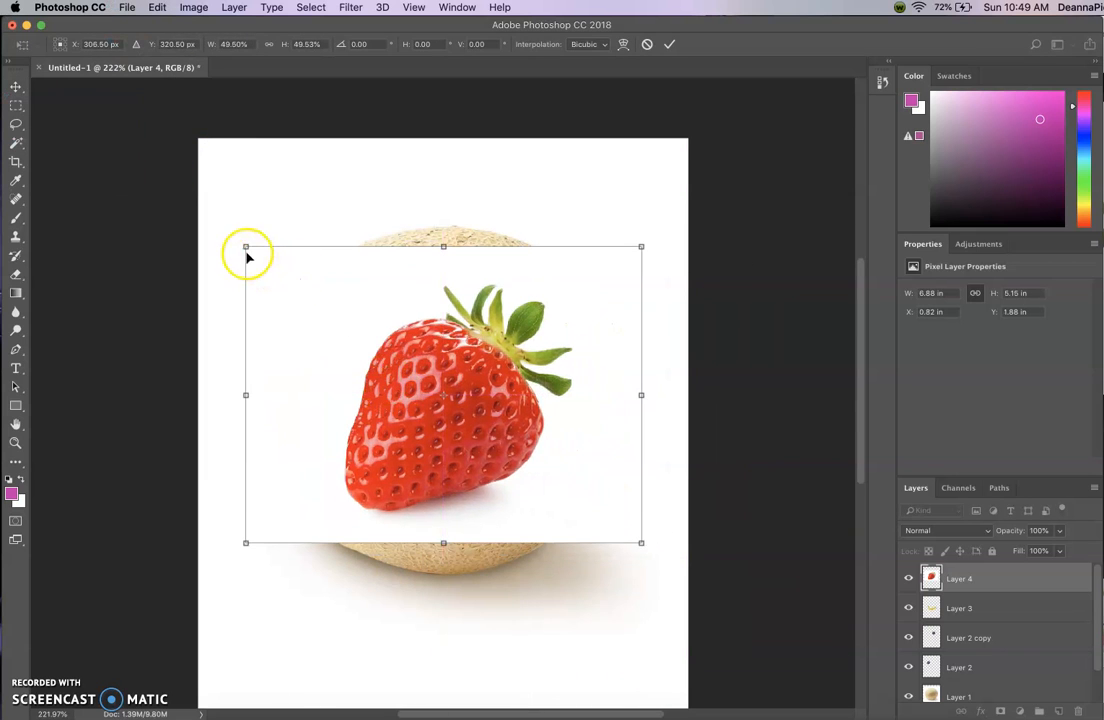
drag(246, 246, 308, 296)
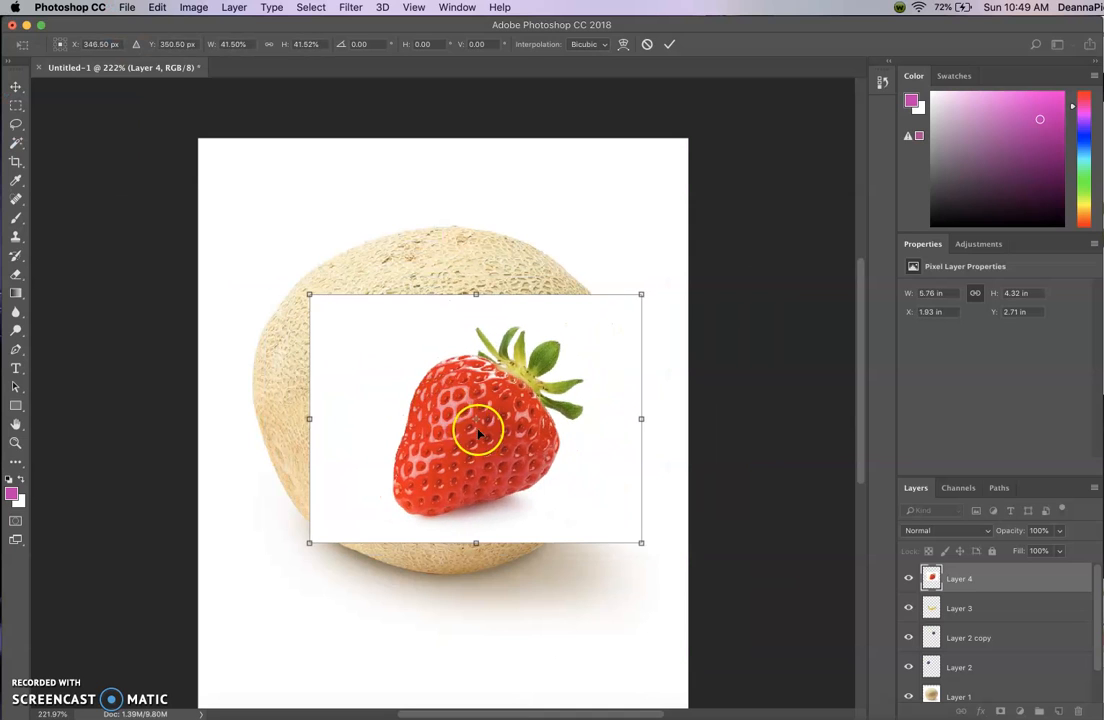
double_click(452, 398)
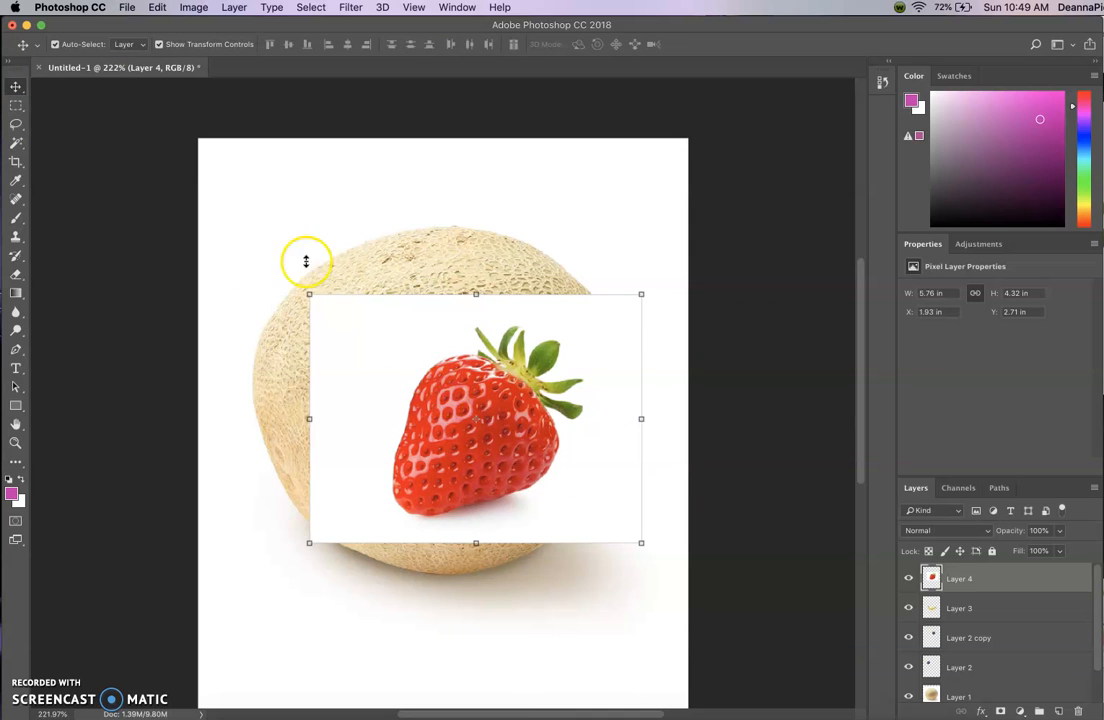
- Remove the white background and the leftover white shadow patch under the strawberry with the Magic Wand tool, and clear the selection
click(15, 145)
click(386, 328)
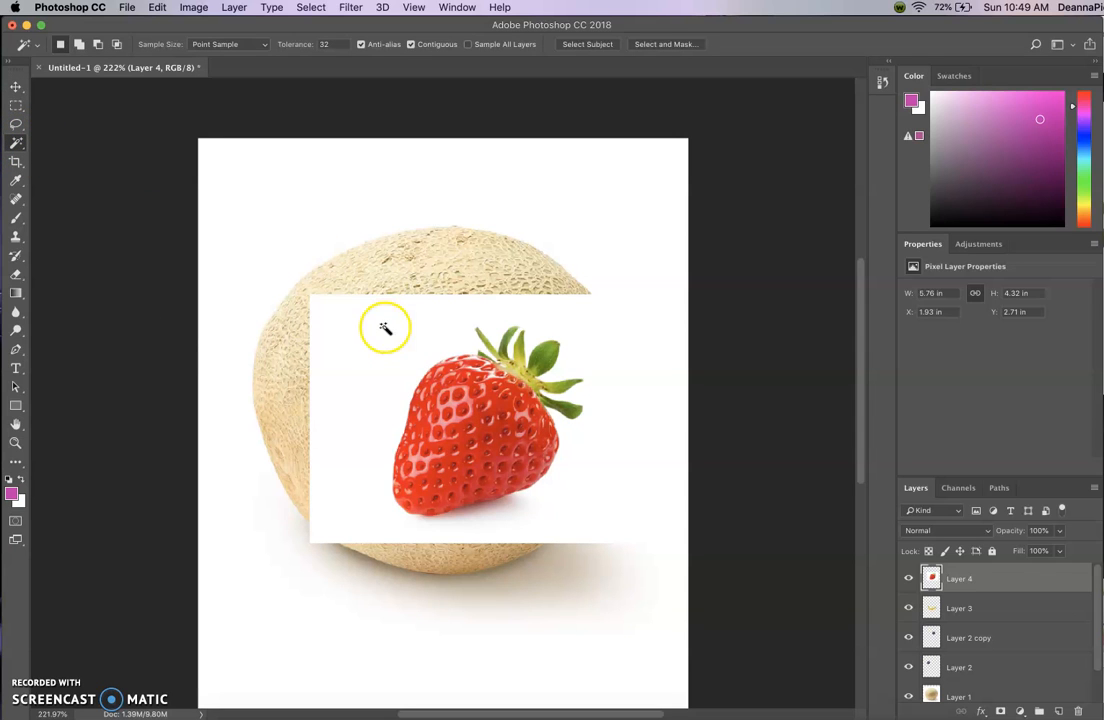
key(Delete)
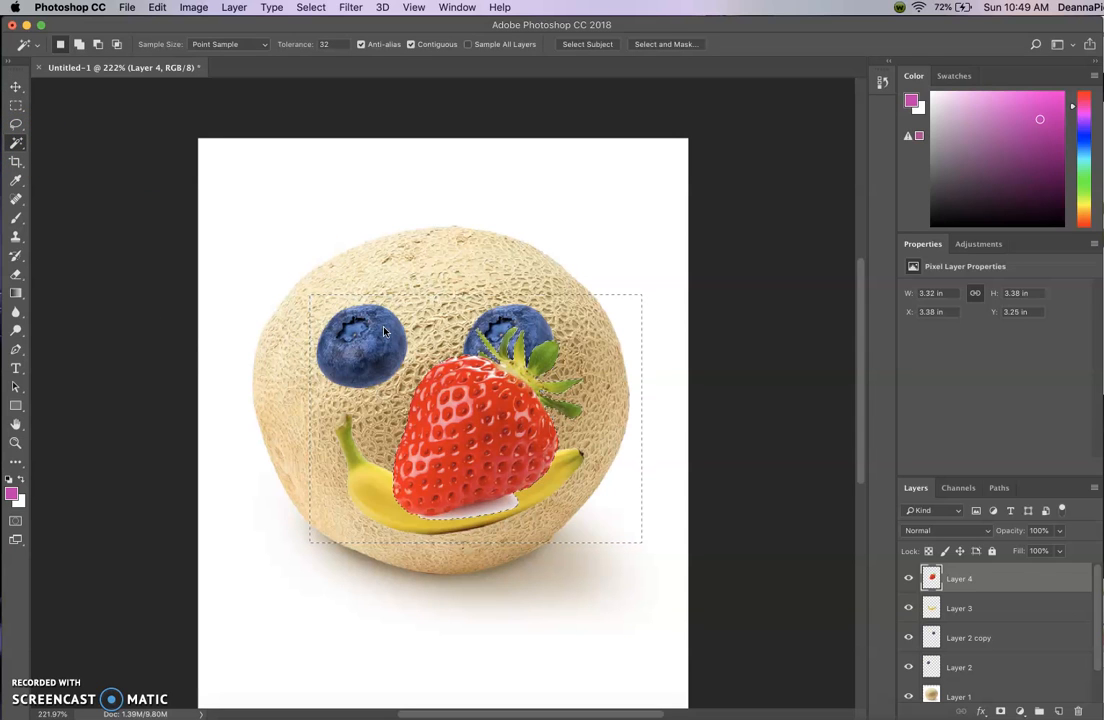
click(507, 507)
click(485, 510)
click(311, 8)
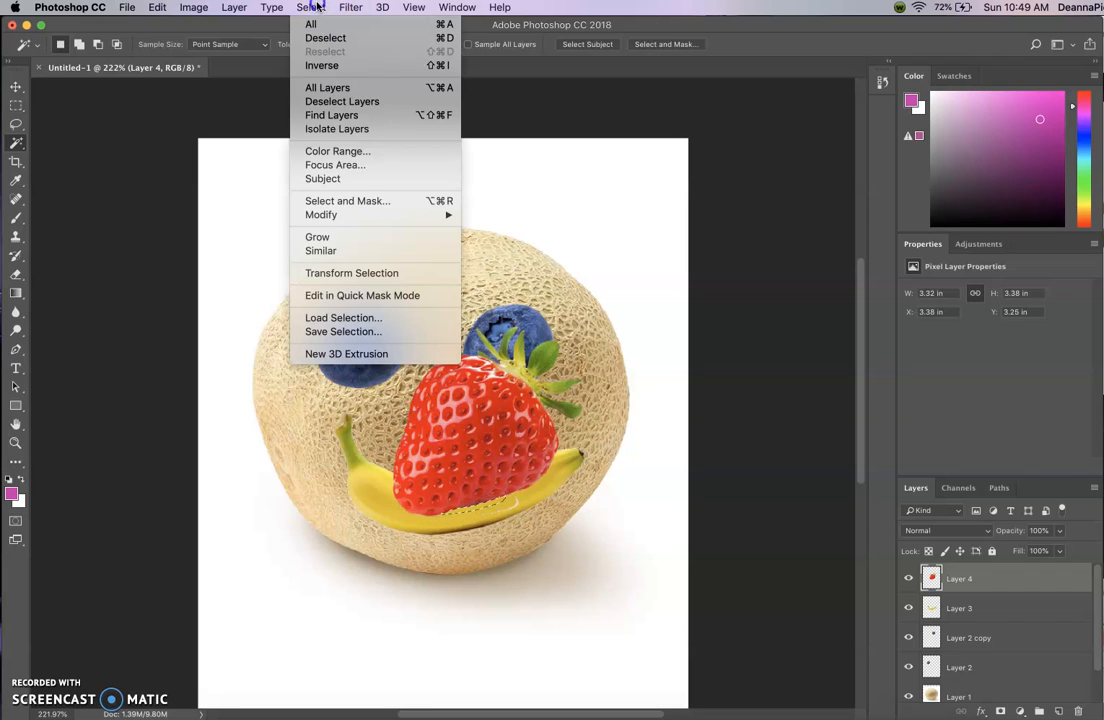
click(319, 38)
- Rotate the strawberry about 47° counter-clockwise and place it on the cantaloupe's left edge at about X -0.11 in, Y 2.43 in
click(17, 88)
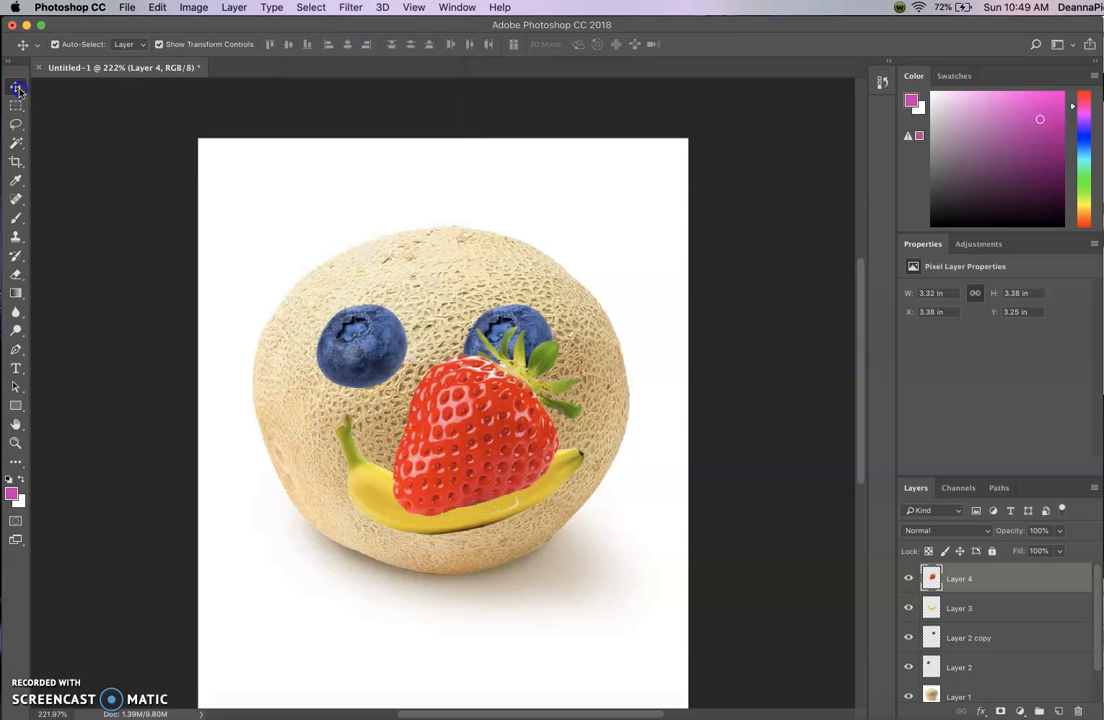
drag(592, 533, 606, 420)
drag(528, 445, 308, 408)
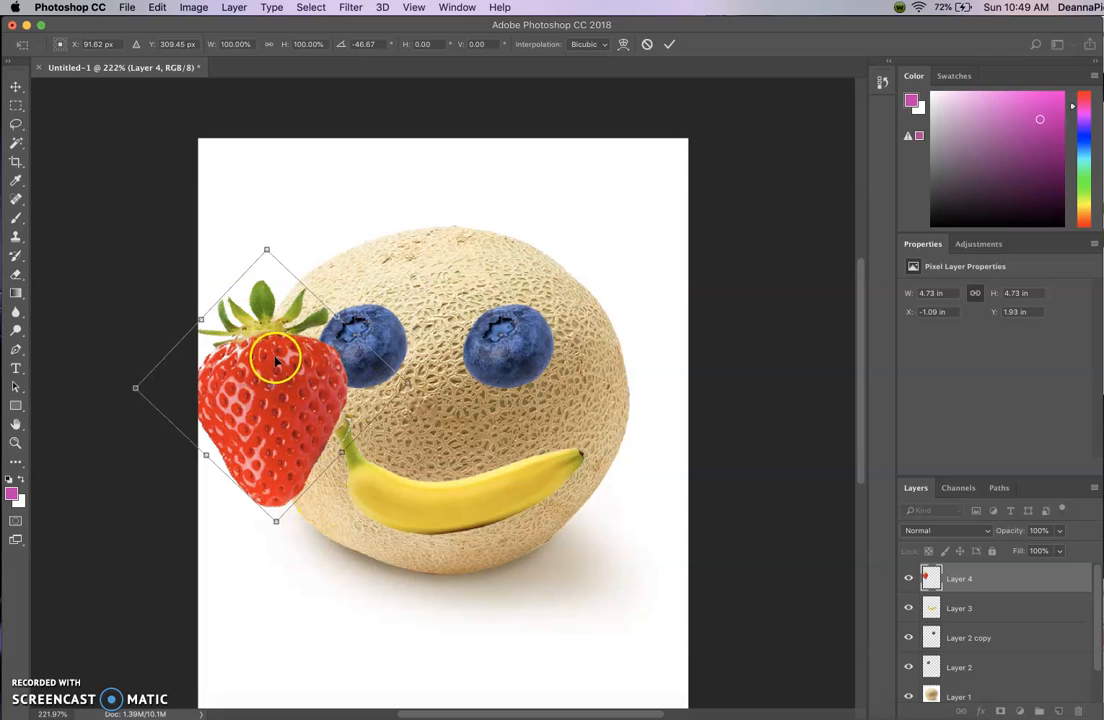
key(Return)
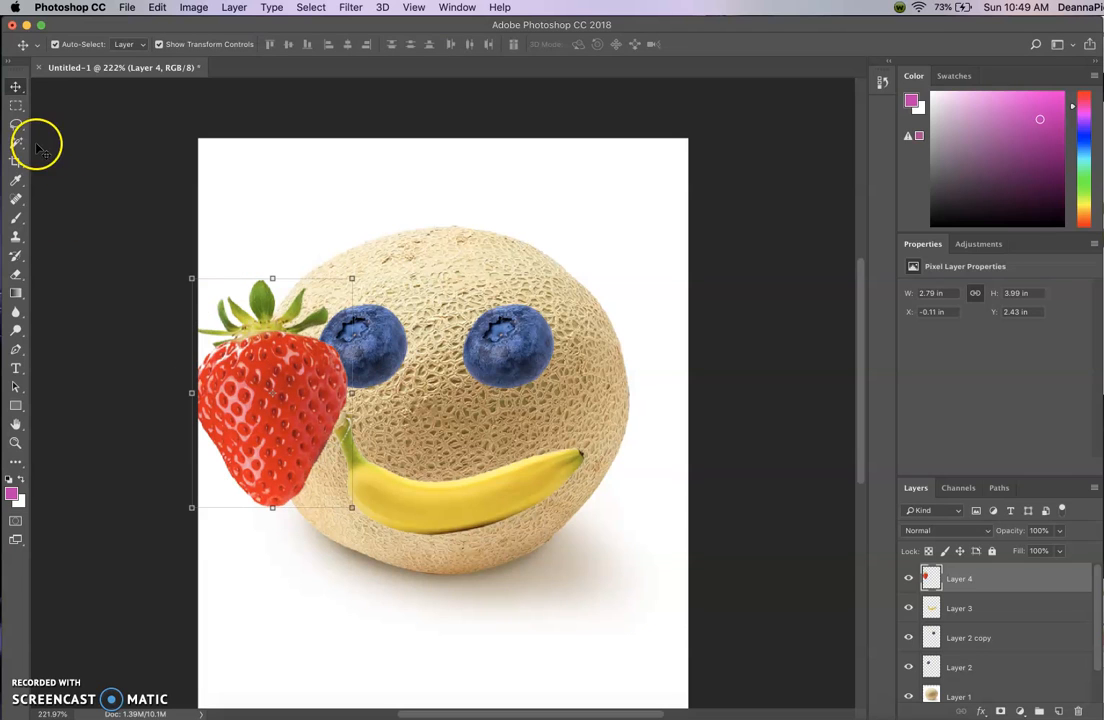
- Delete the right half of the strawberry using a rectangular marquee selection that starts at its bottom tip
click(14, 105)
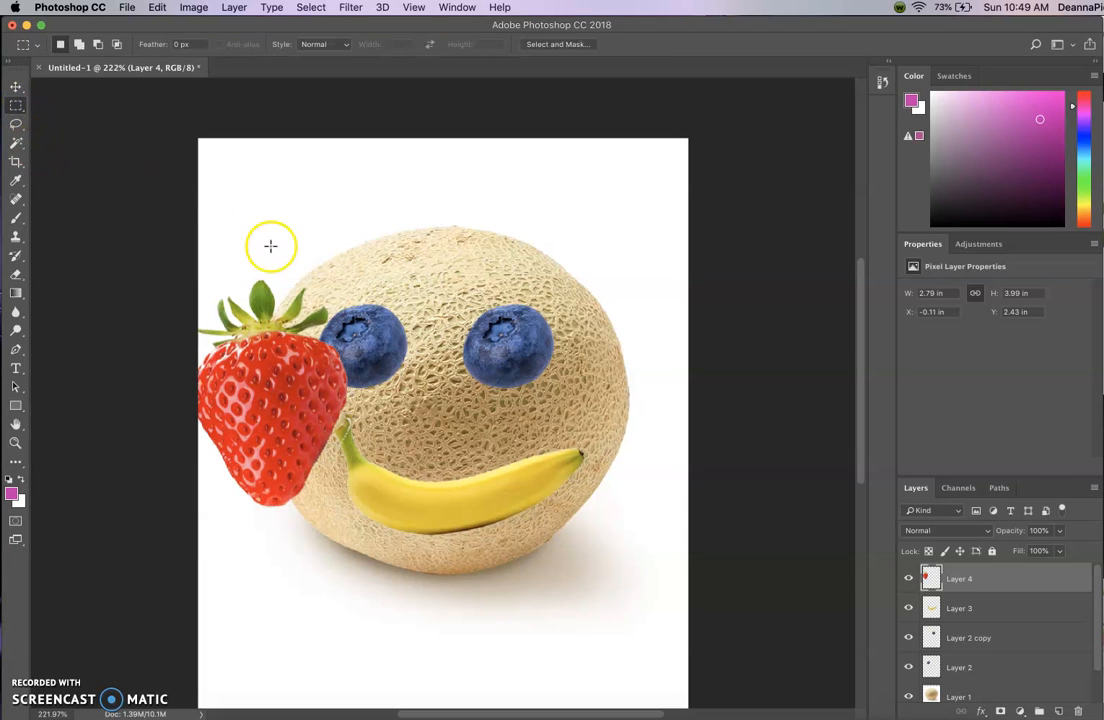
drag(259, 250, 481, 581)
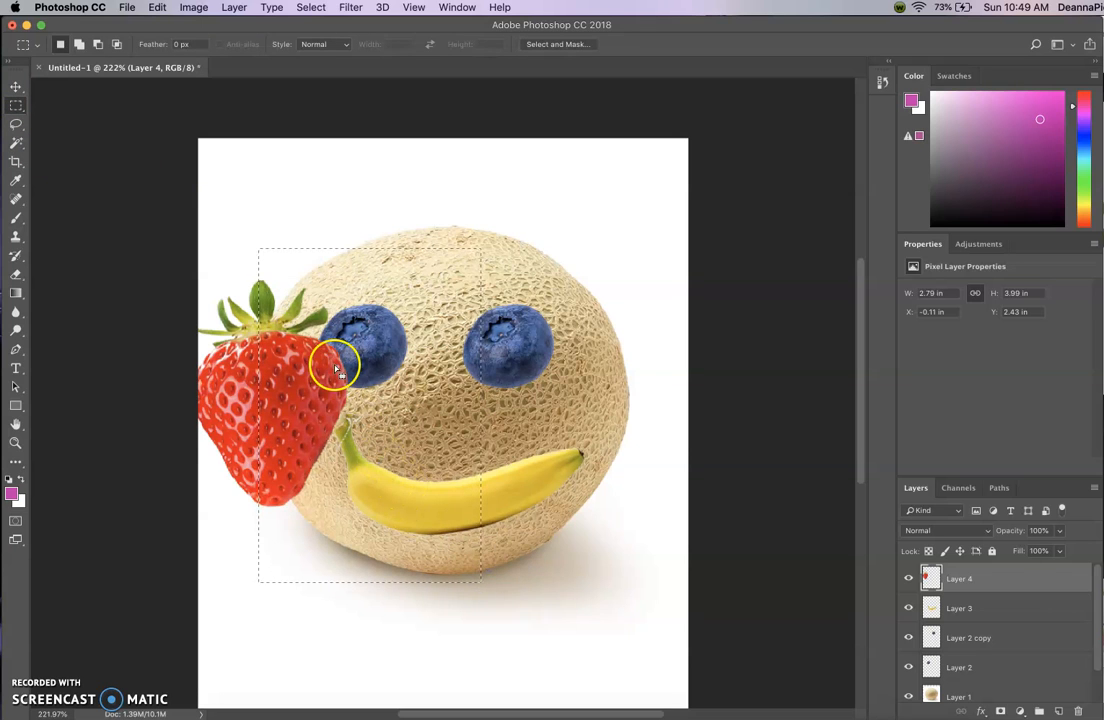
click(267, 230)
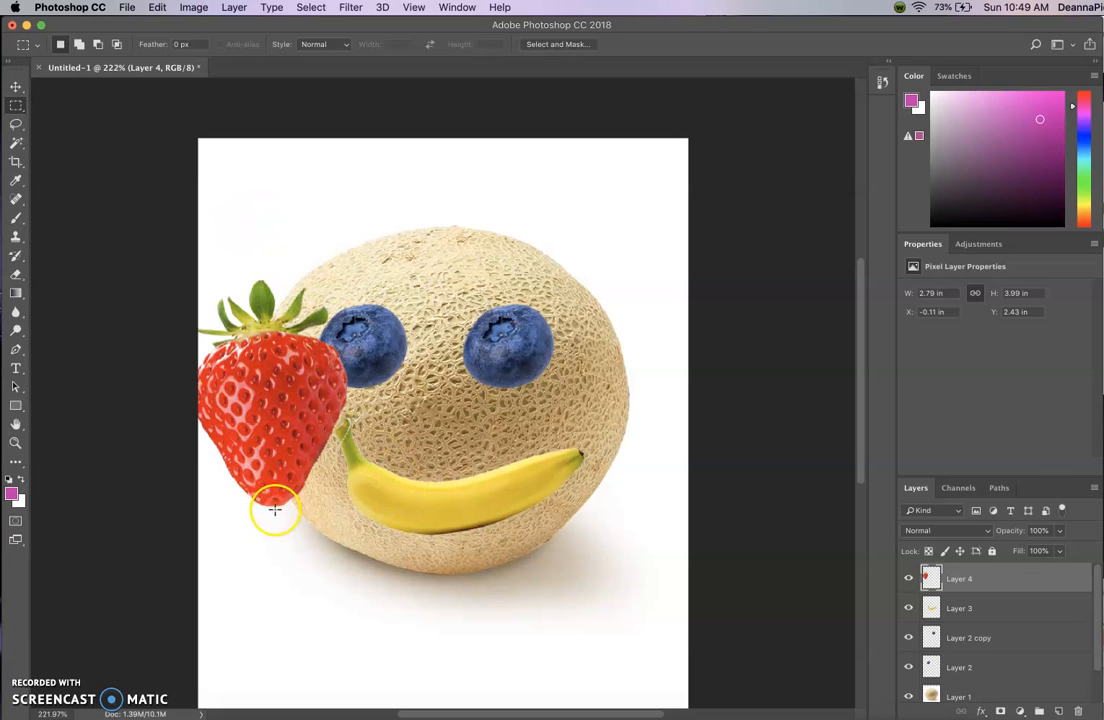
drag(274, 513, 369, 245)
key(BackSpace)
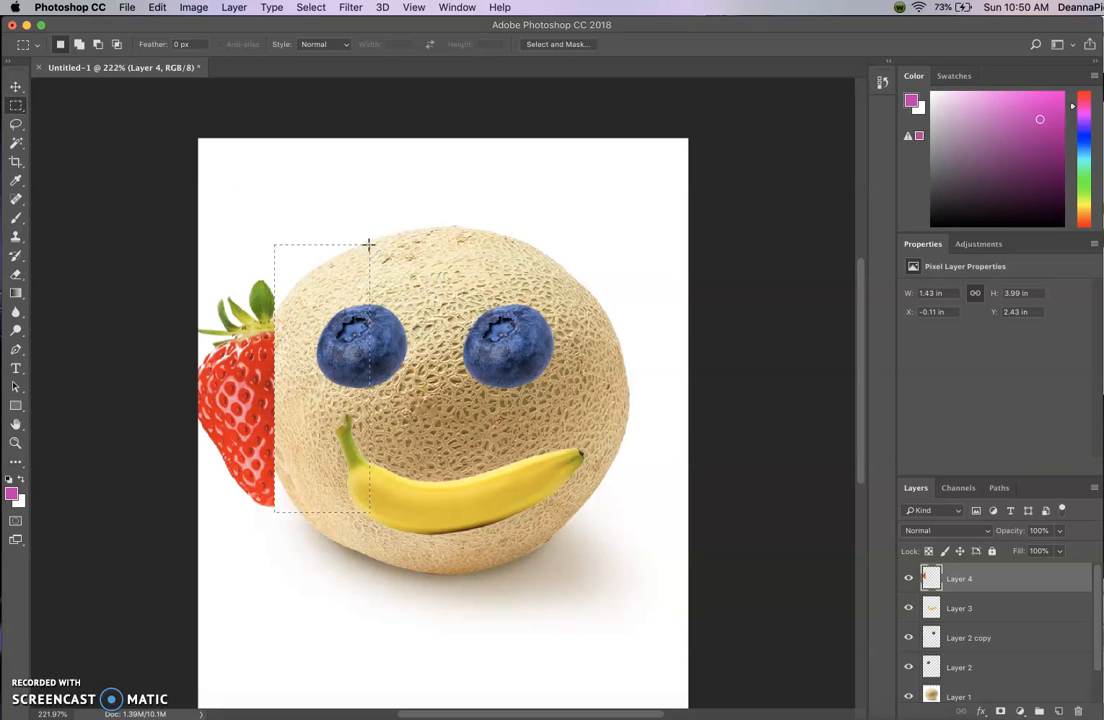
- Scale the half strawberry to about 78.5% and place it as the left ear at about X 0.31 in, Y 2.69 in
click(16, 87)
drag(238, 402, 245, 397)
drag(198, 274, 236, 317)
drag(252, 397, 252, 368)
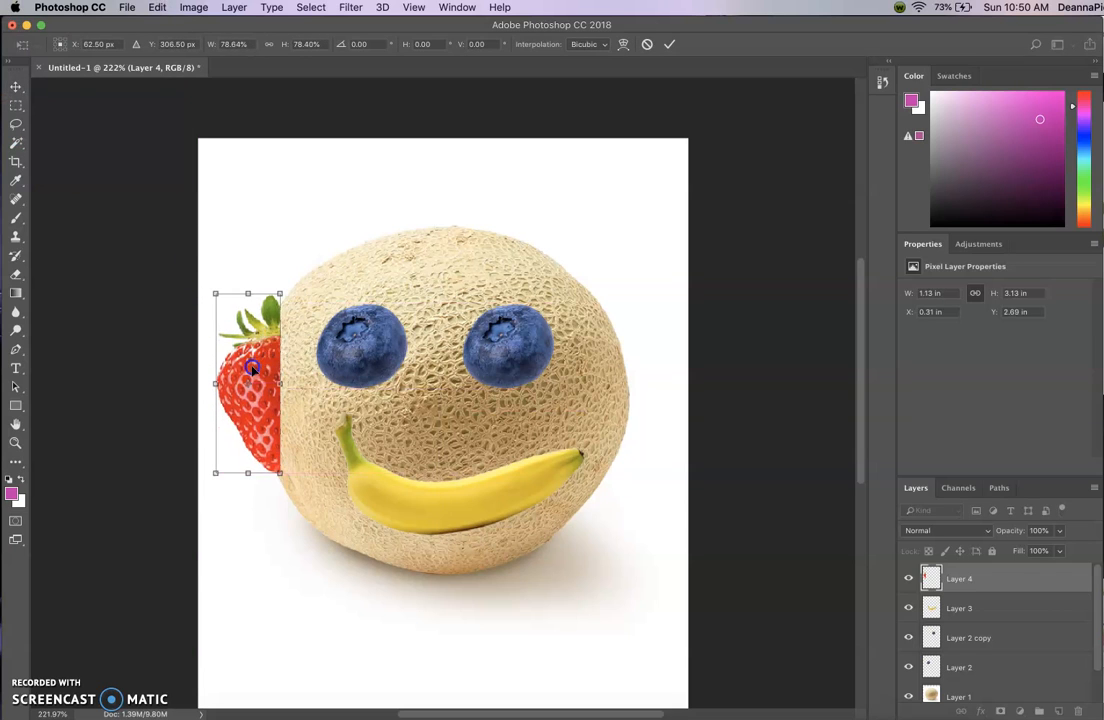
key(Return)
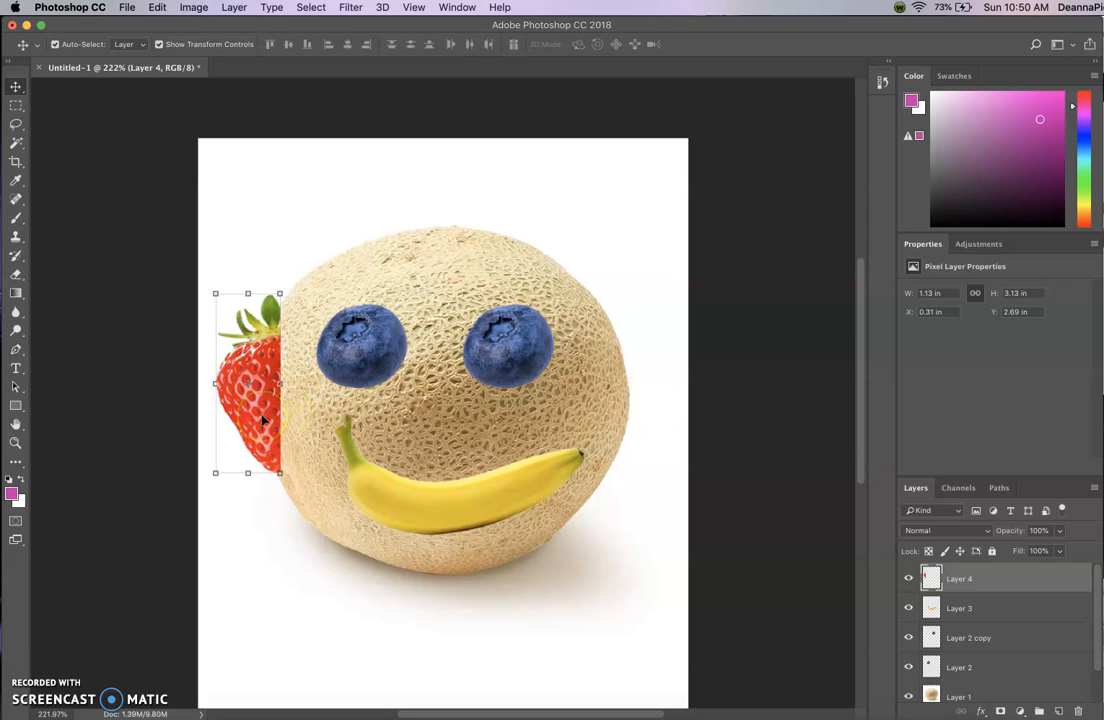
- Create a horizontally flipped copy of the strawberry ear on the cantaloupe's right side at about X 7.1 in, Y 2.69 in
drag(263, 420, 622, 428)
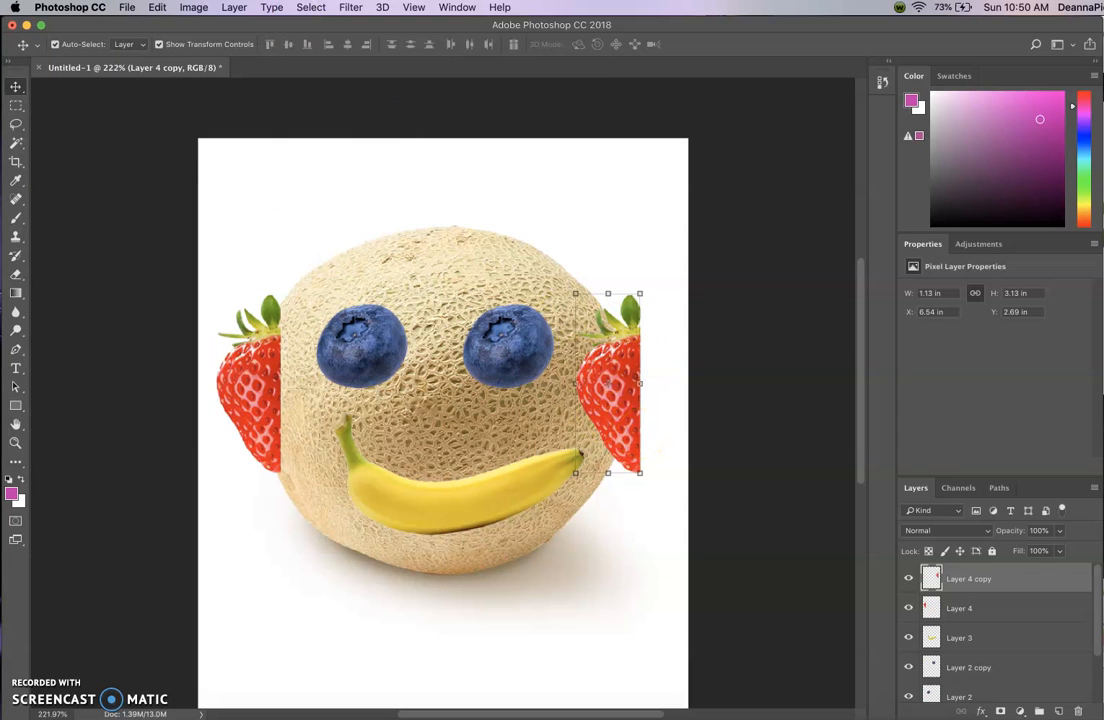
click(160, 7)
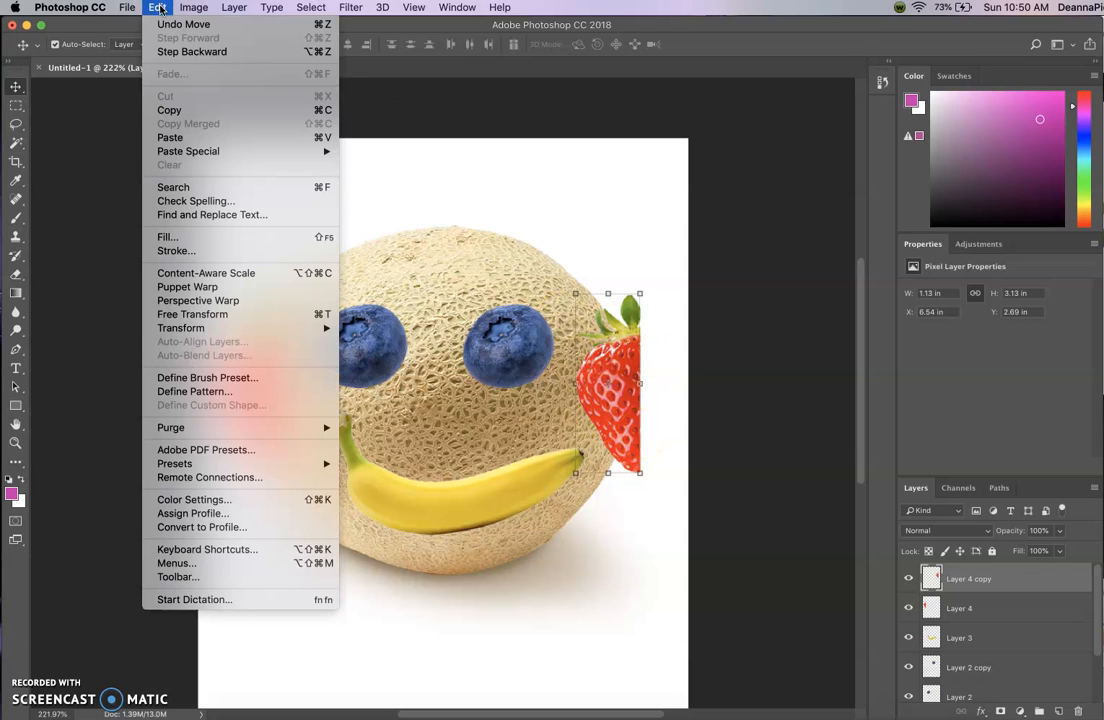
mouse_move(158, 327)
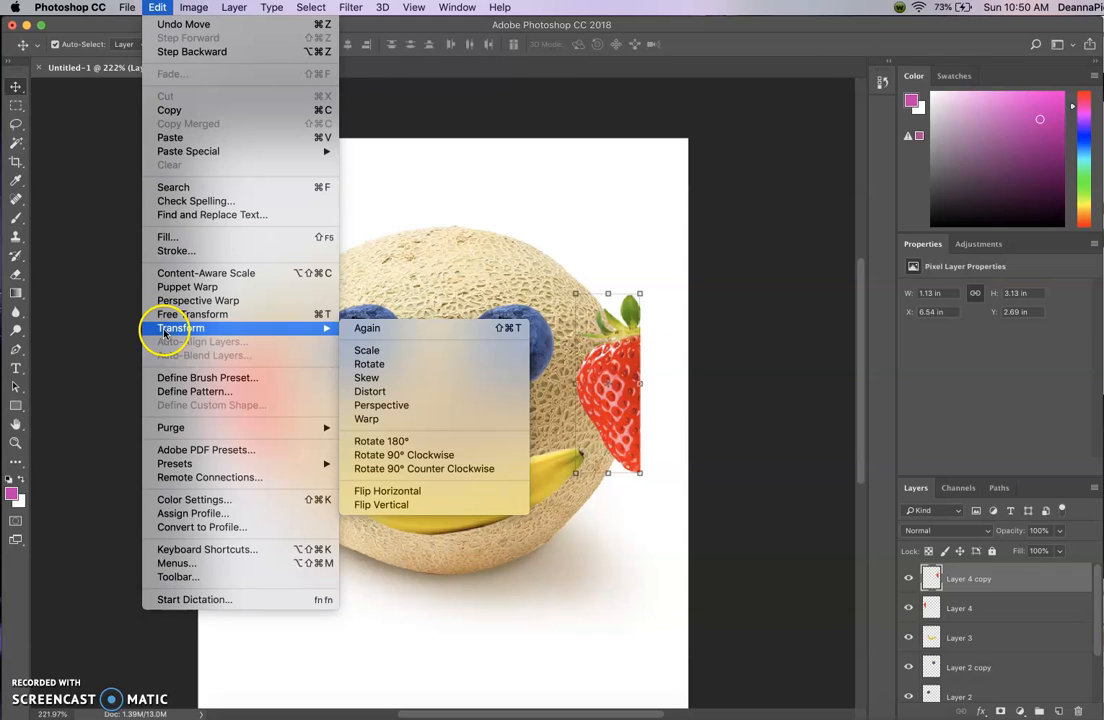
click(386, 492)
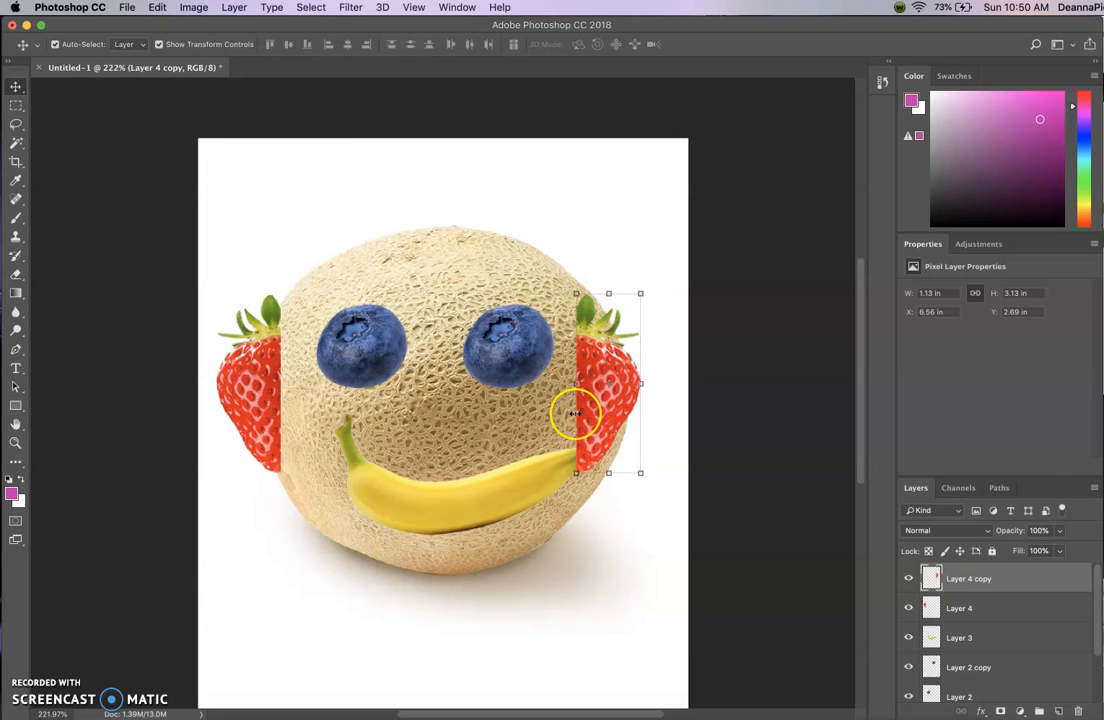
drag(594, 419, 623, 419)
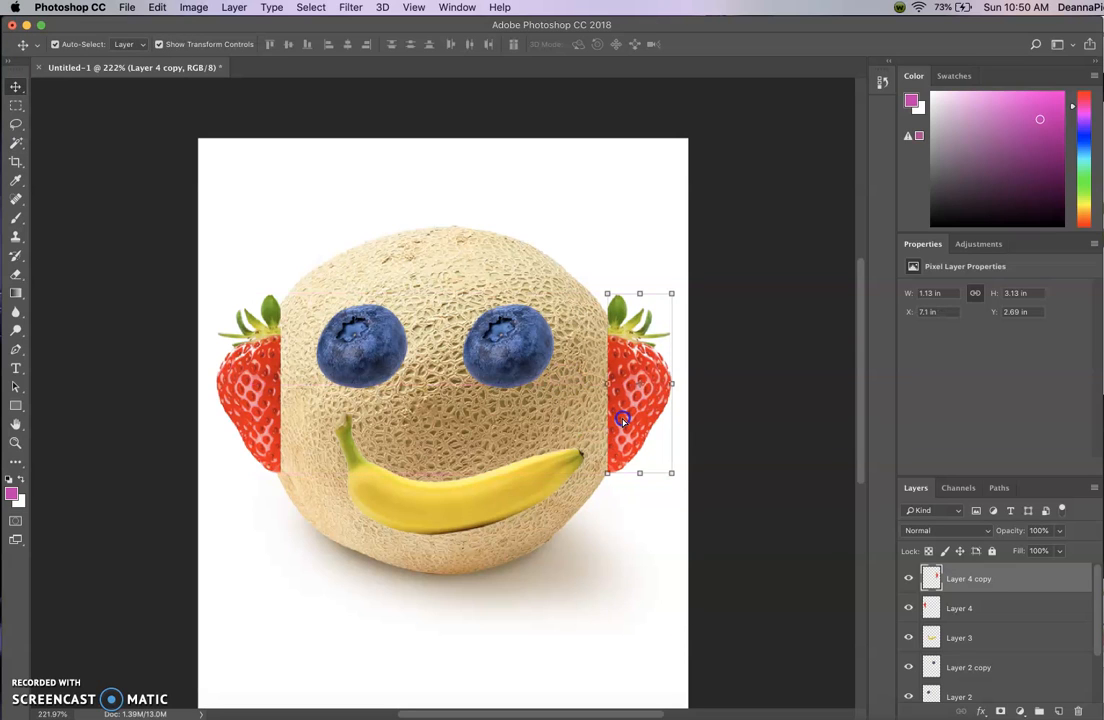
click(675, 493)
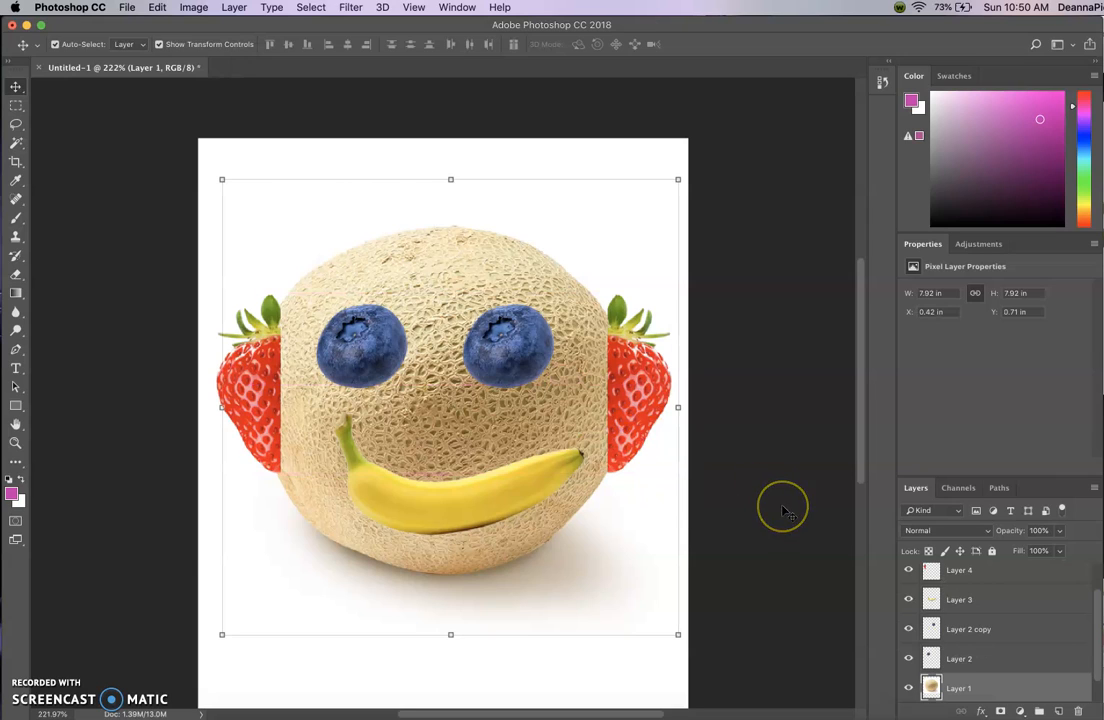